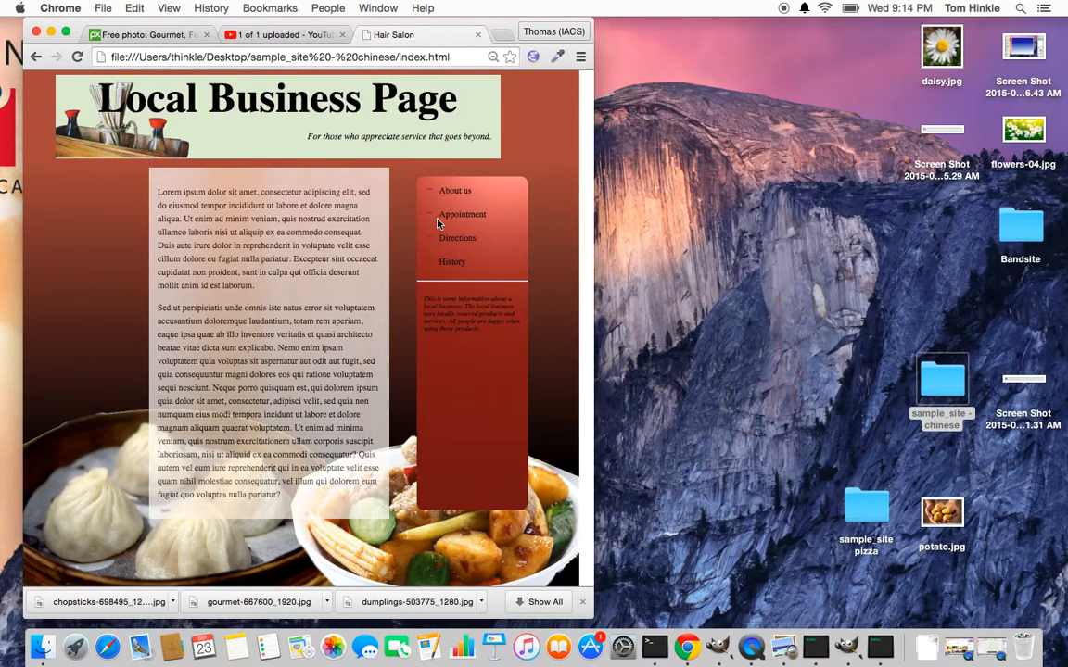
- Open the "sample_site - chinese" folder from the desktop and move its window off most of the web page
double_click(942, 380)
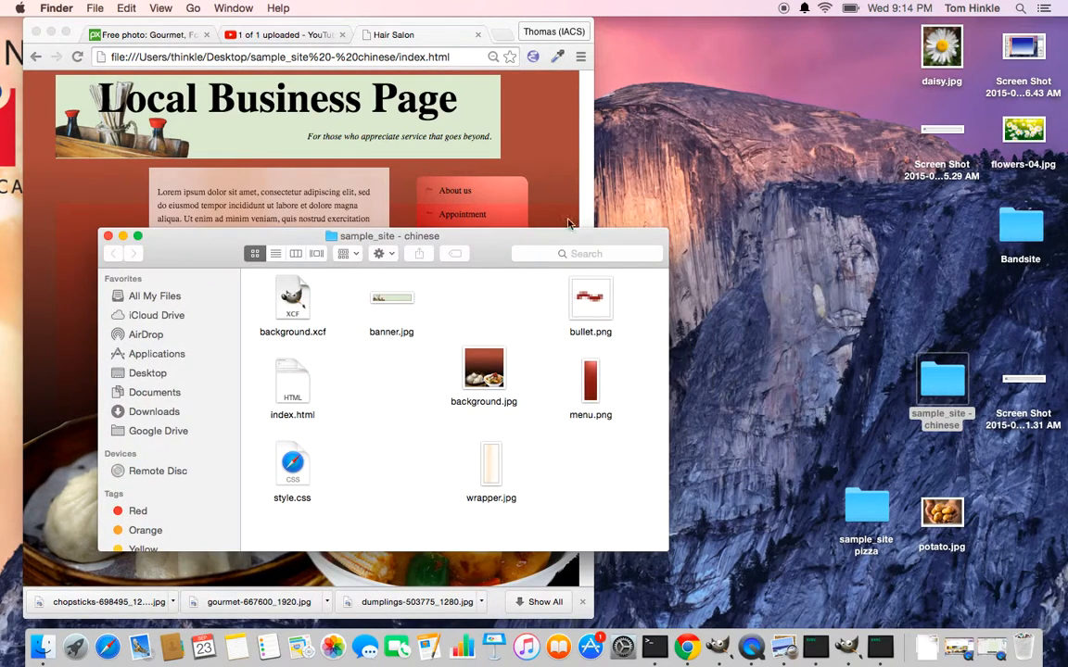
drag(405, 235, 818, 229)
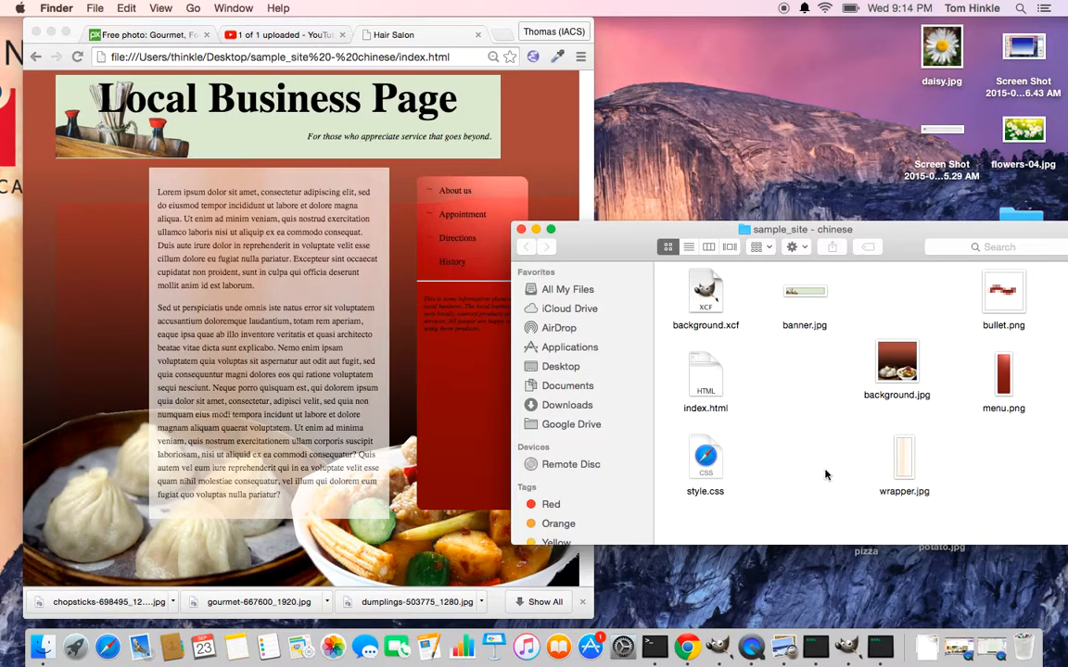
click(705, 457)
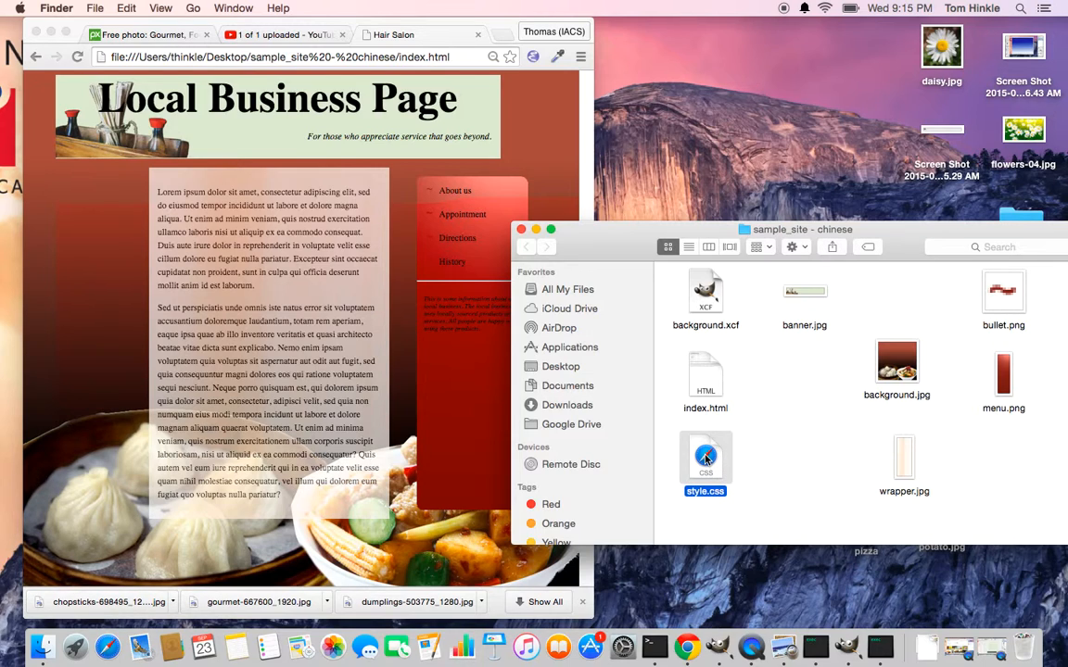
double_click(705, 457)
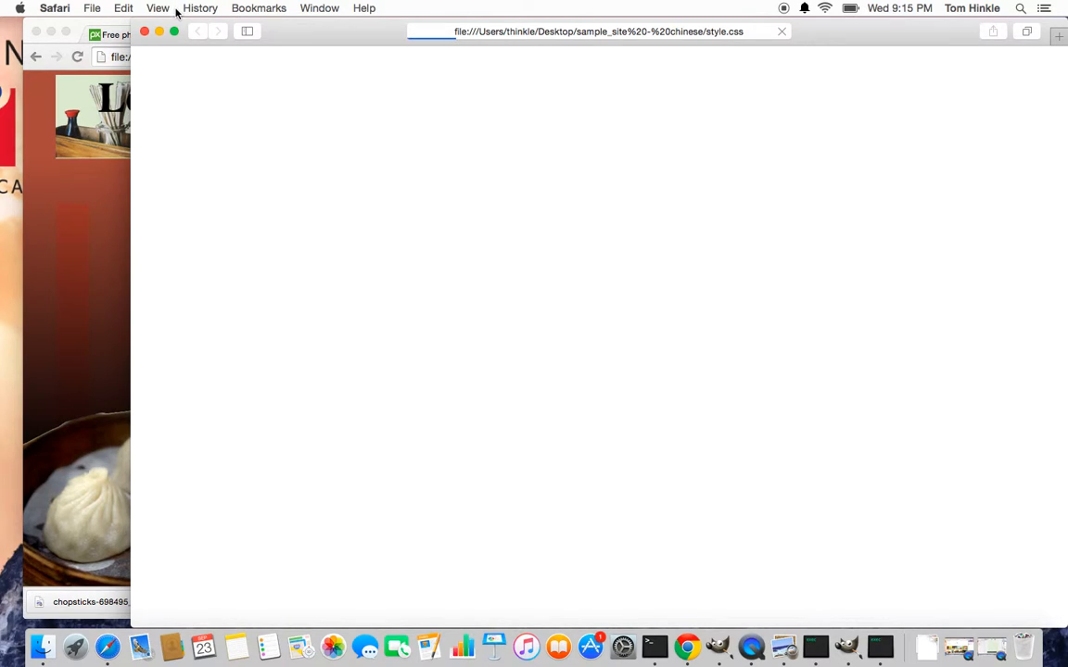
click(145, 32)
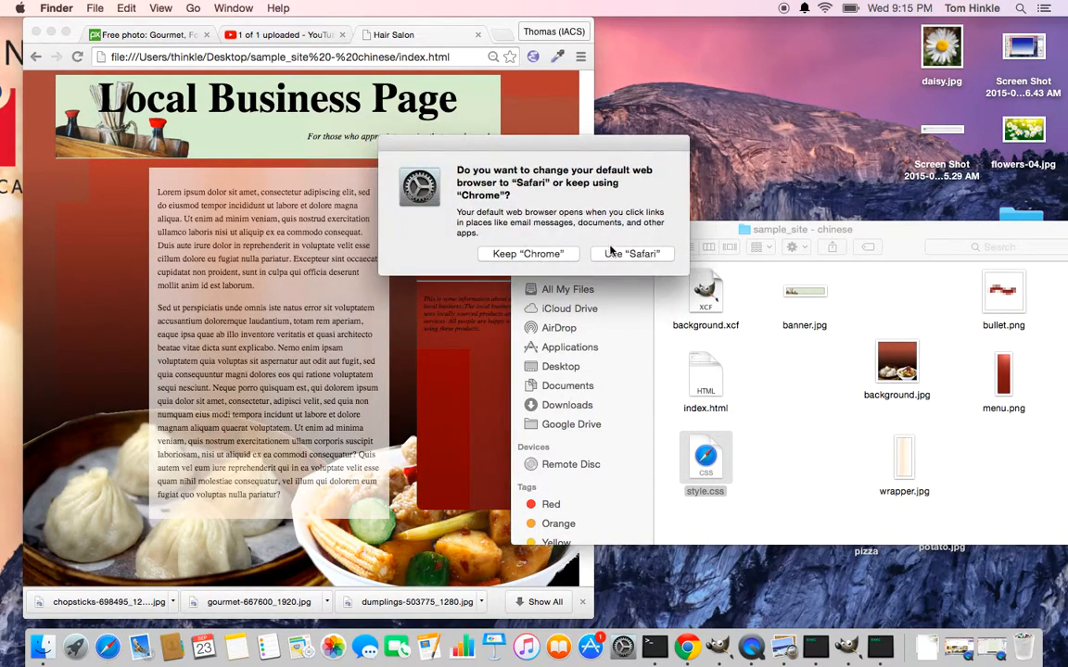
click(519, 253)
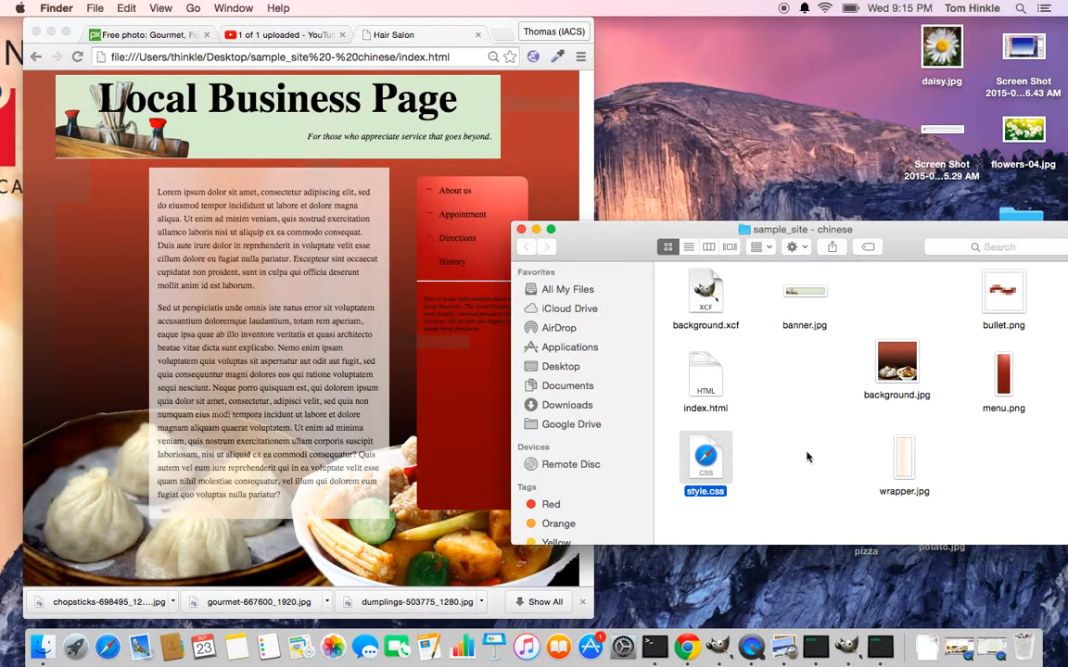
- Open style.css with TextEdit and make TextEdit the application that always opens it
click(793, 247)
mouse_move(829, 292)
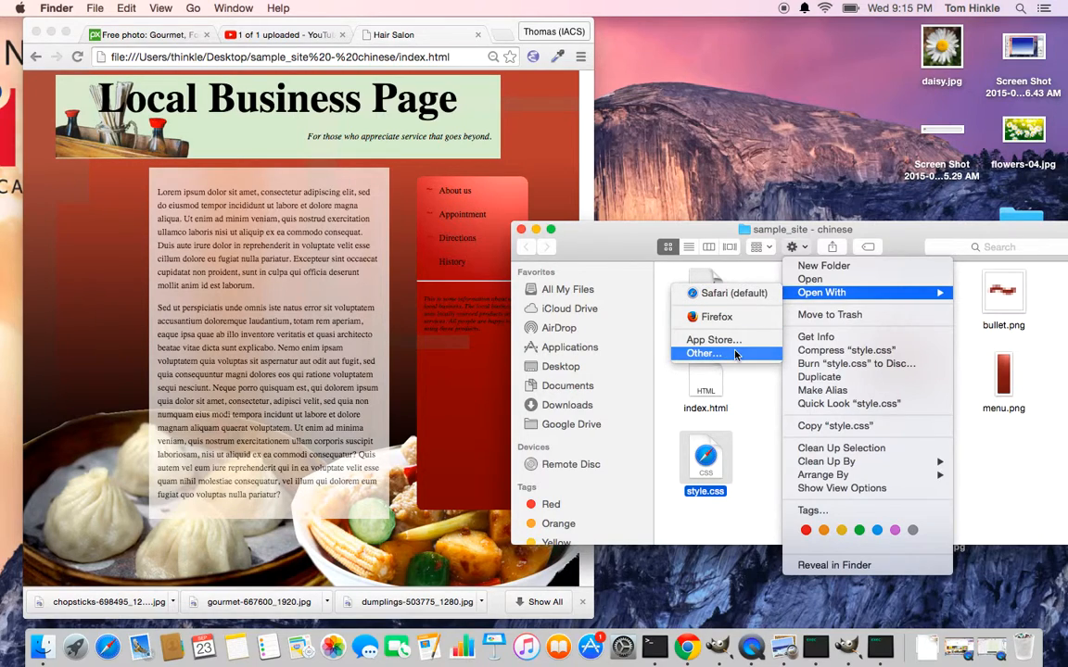
click(703, 353)
scroll(435, 269, down, 10)
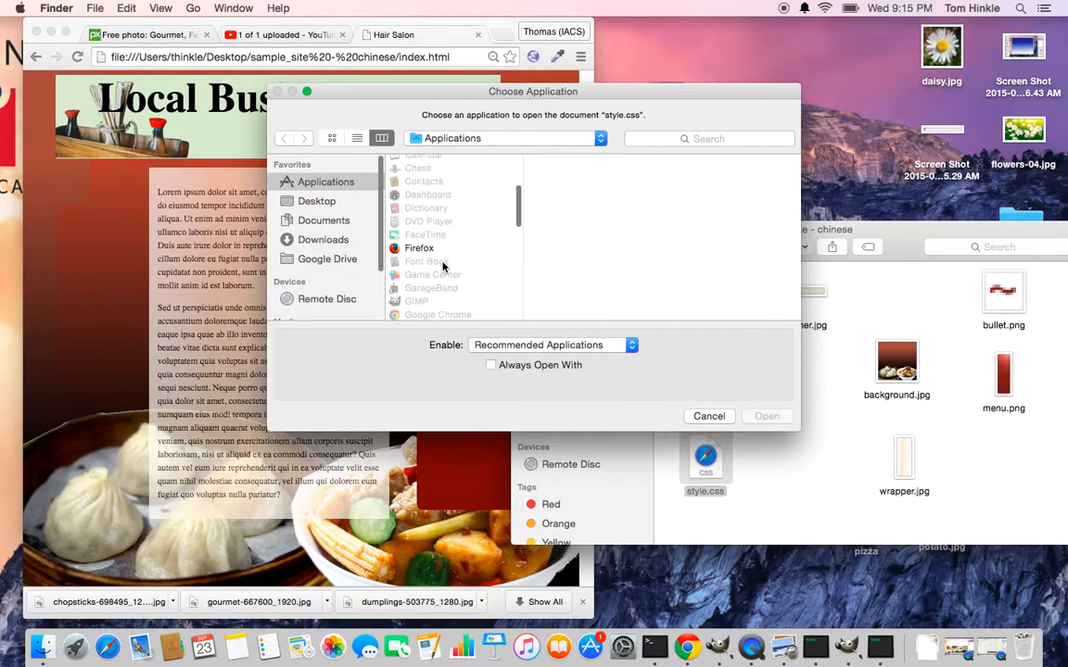
click(423, 287)
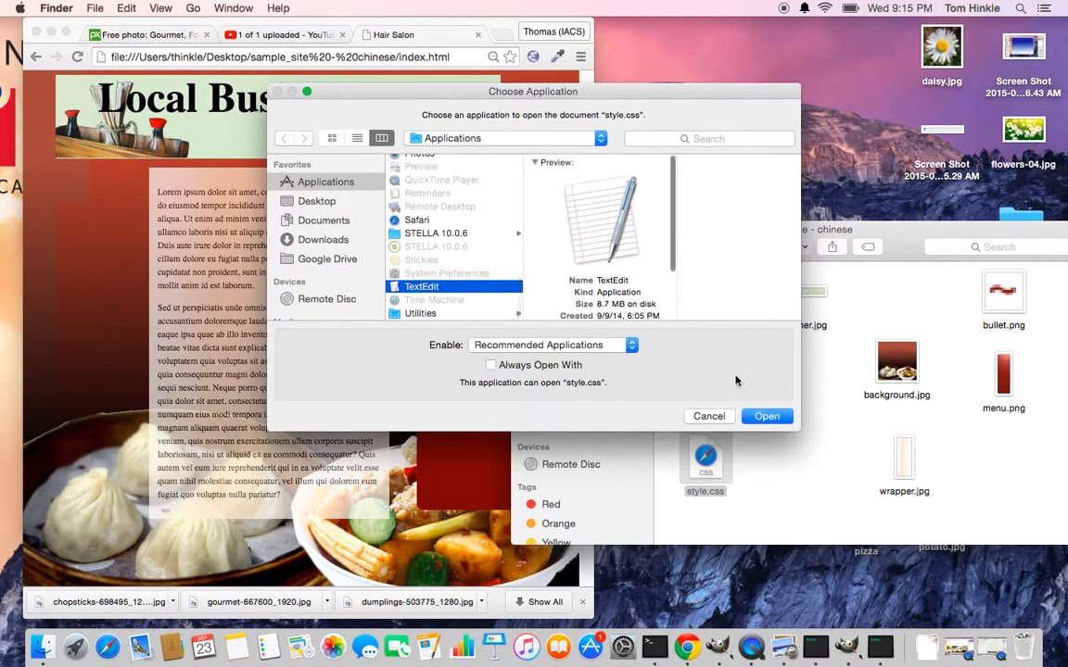
click(490, 365)
click(766, 416)
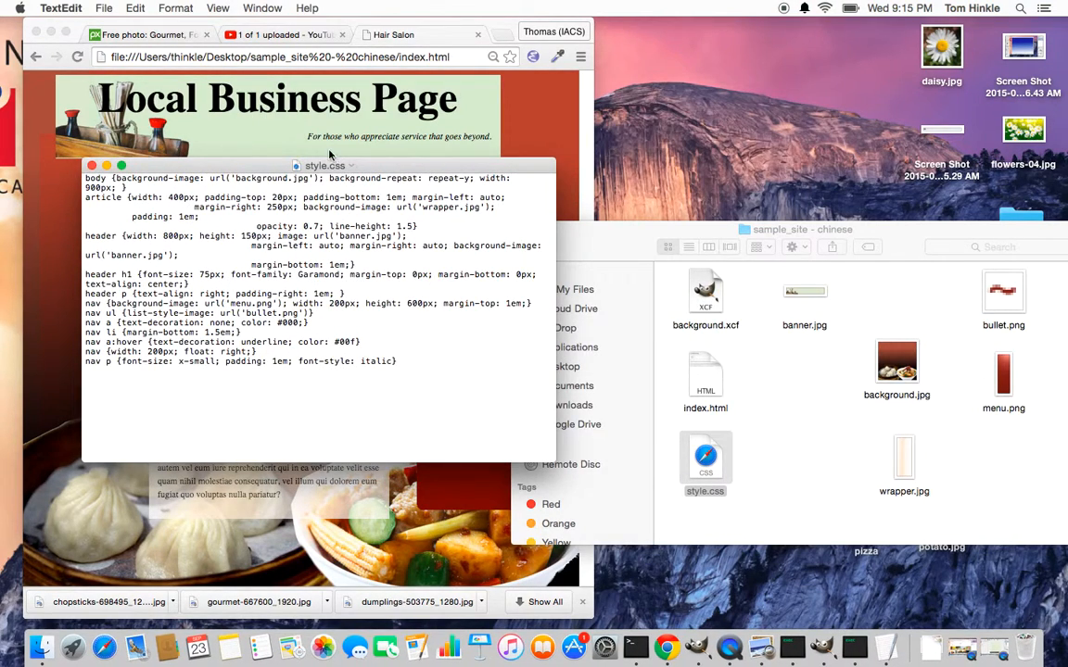
- Move the style.css window beside the web page and widen it so the long rules wrap less
drag(329, 162, 723, 103)
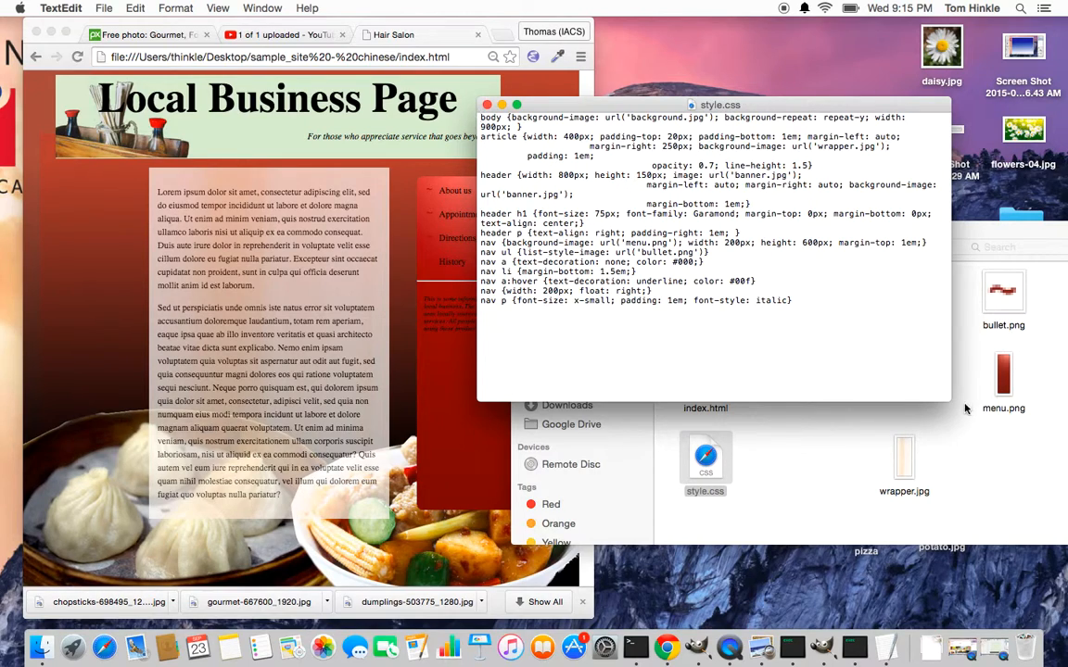
drag(949, 400, 1064, 396)
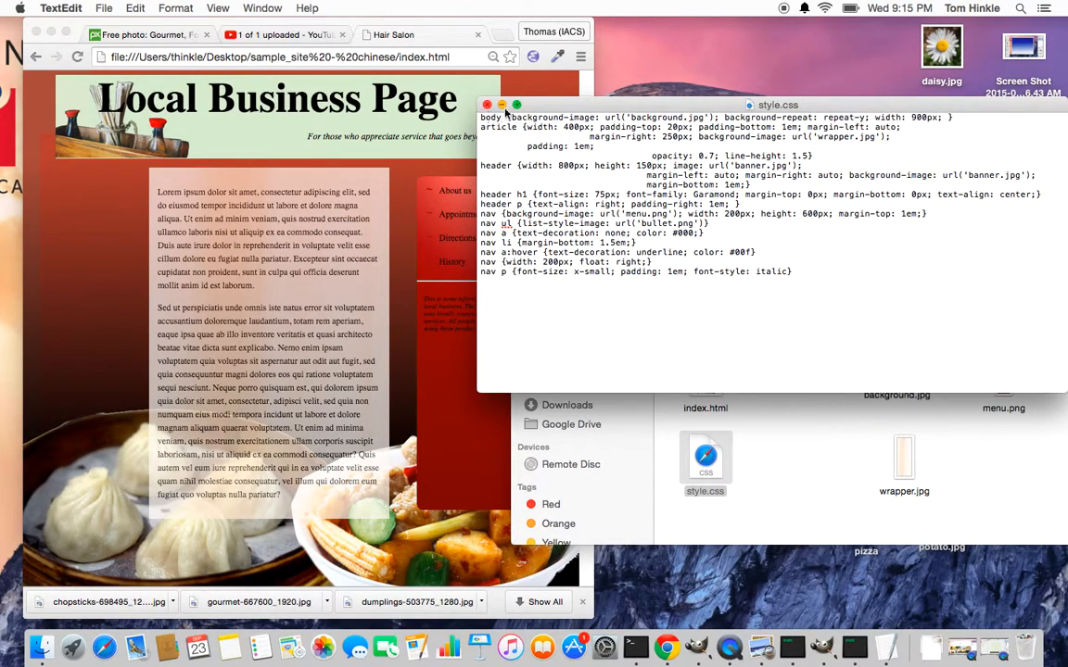
drag(565, 105, 622, 107)
double_click(551, 119)
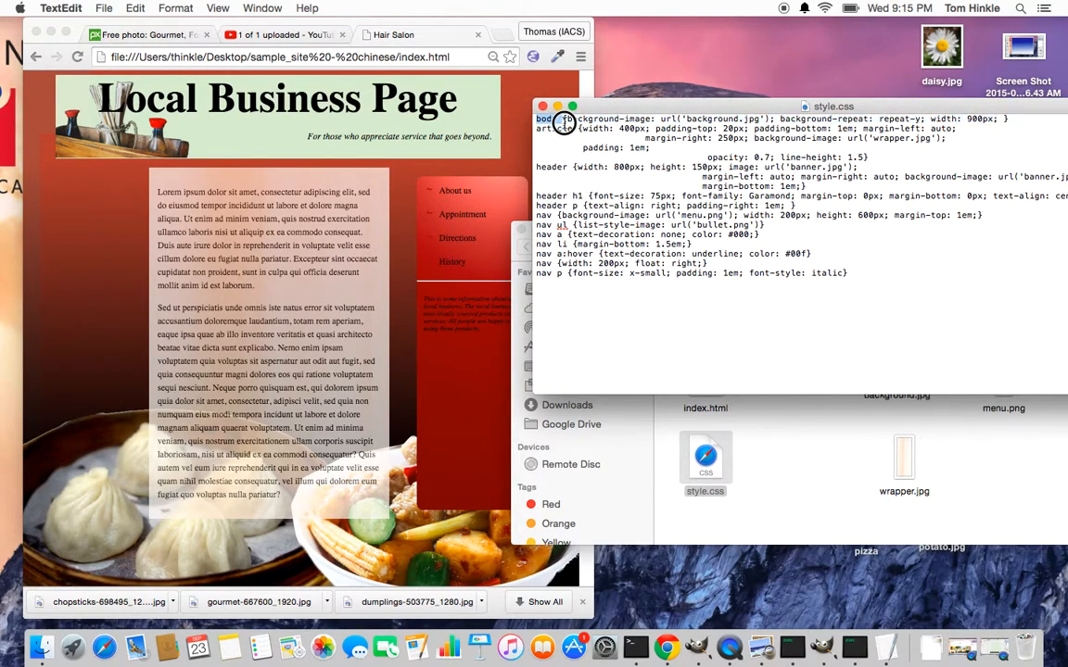
click(572, 118)
drag(537, 119, 747, 128)
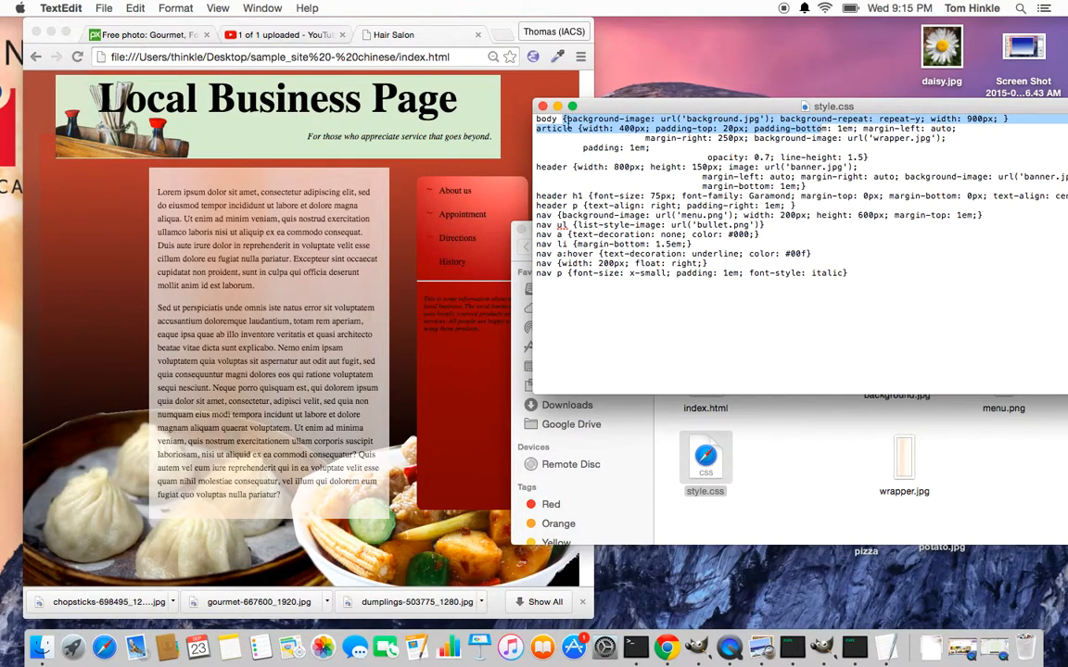
click(537, 118)
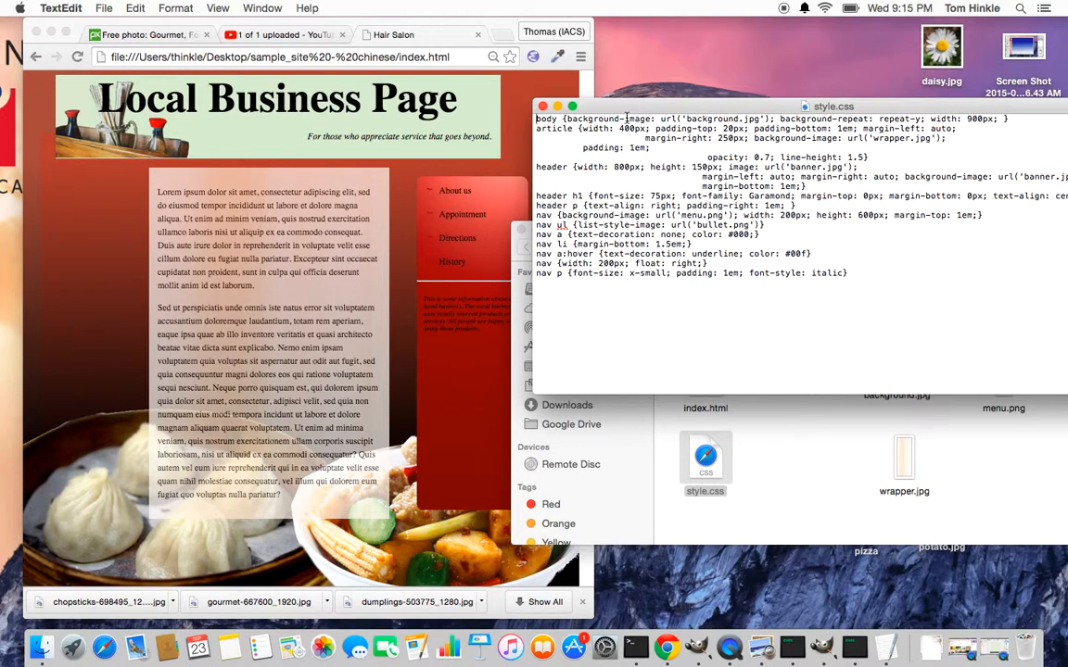
- Enlarge the stylesheet text several sizes so the CSS code is easy to read
key(super+plus)
key(super+plus)
key(super+plus)
key(super+plus)
key(super+plus)
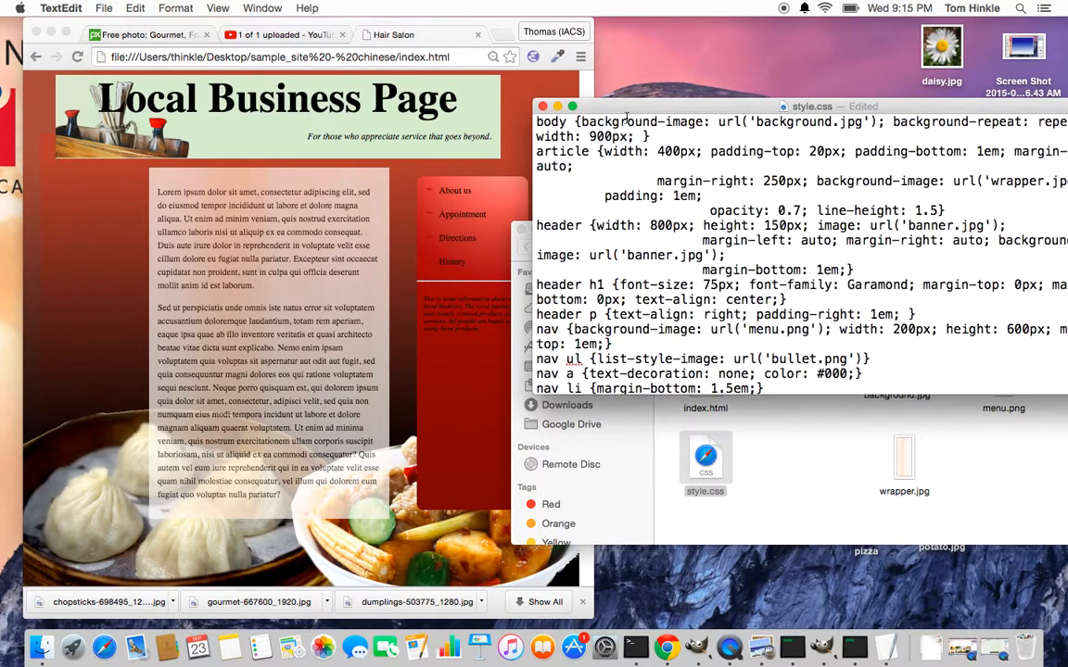
key(super+plus)
key(super+plus)
key(super+plus)
key(super+plus)
- Add "color: red;" at the start of the header h1 rule and check the page heading in Chrome
scroll(617, 207, down, 2)
scroll(617, 208, down, 3)
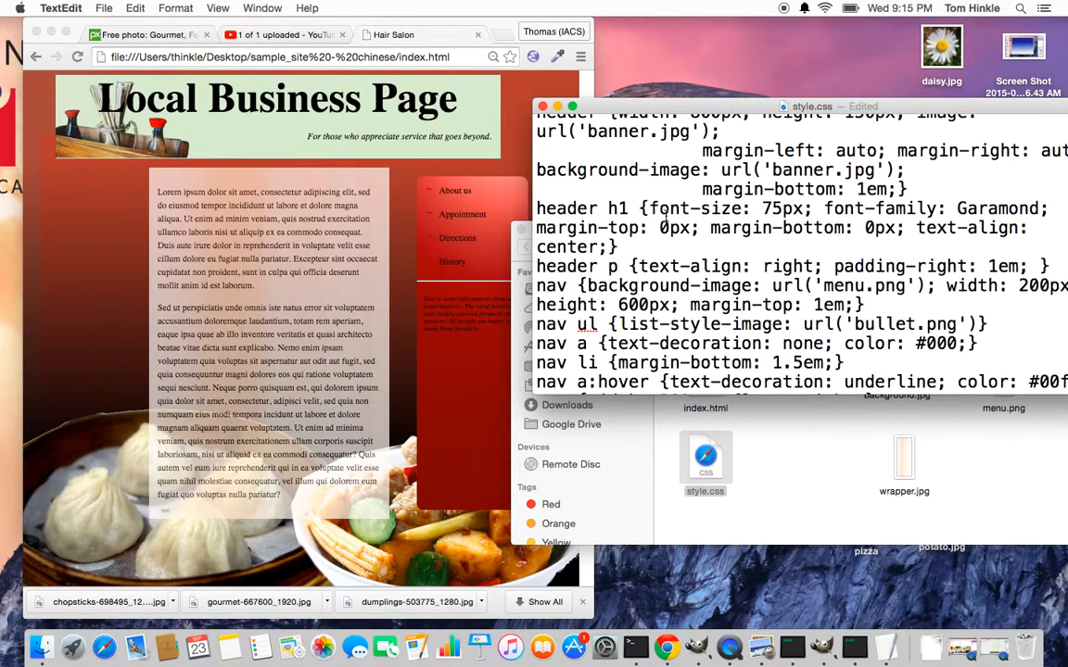
scroll(673, 208, down, 1)
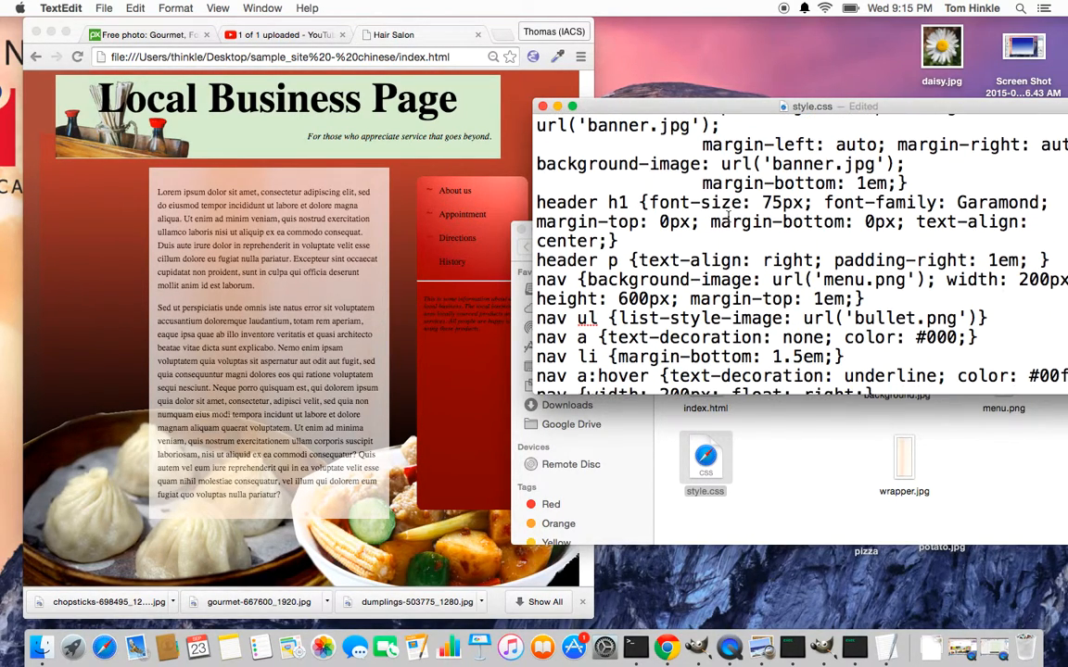
click(649, 203)
key(Left)
key(Left)
text(color:)
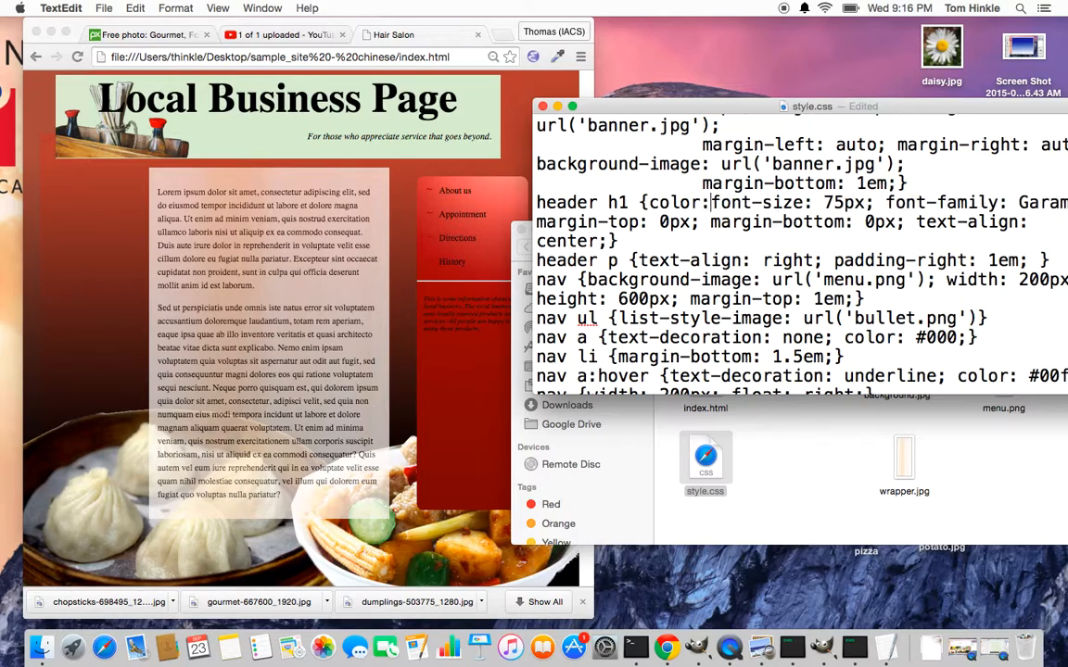
text( red;)
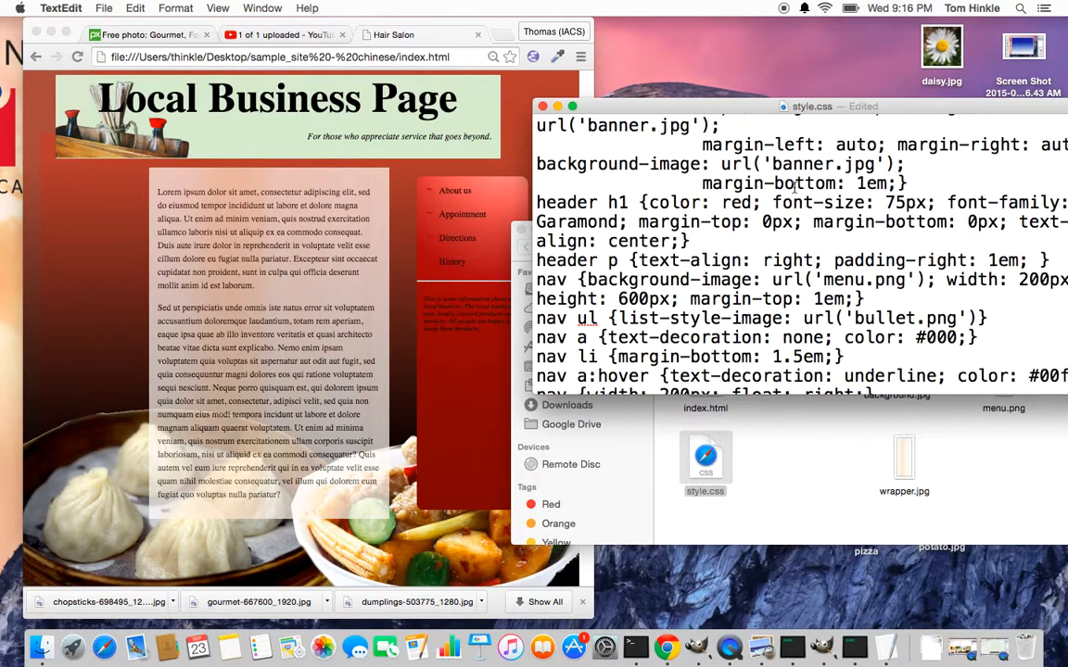
click(382, 31)
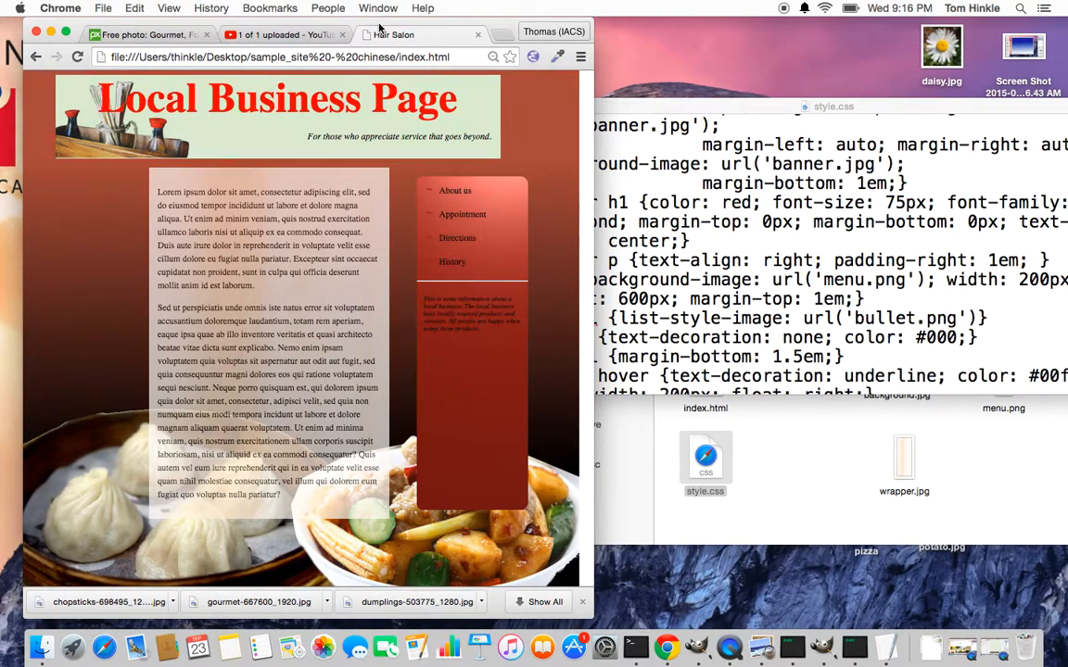
- Add "color: green;" at the start of the nav rule in style.css and reload the page in Chrome
click(667, 271)
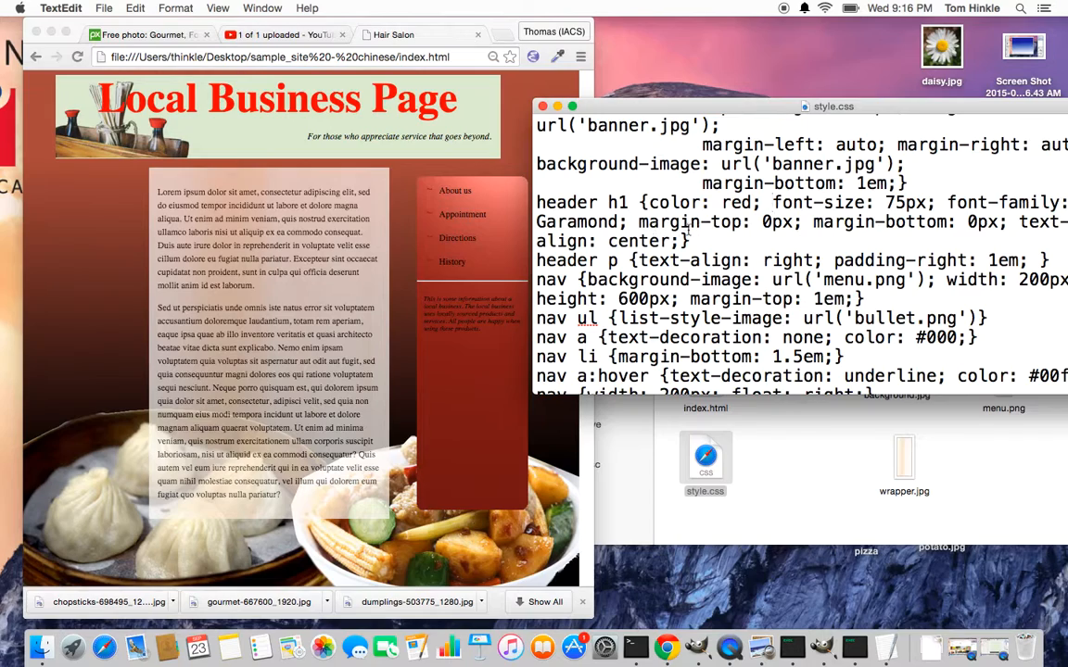
click(600, 277)
text(color: green;)
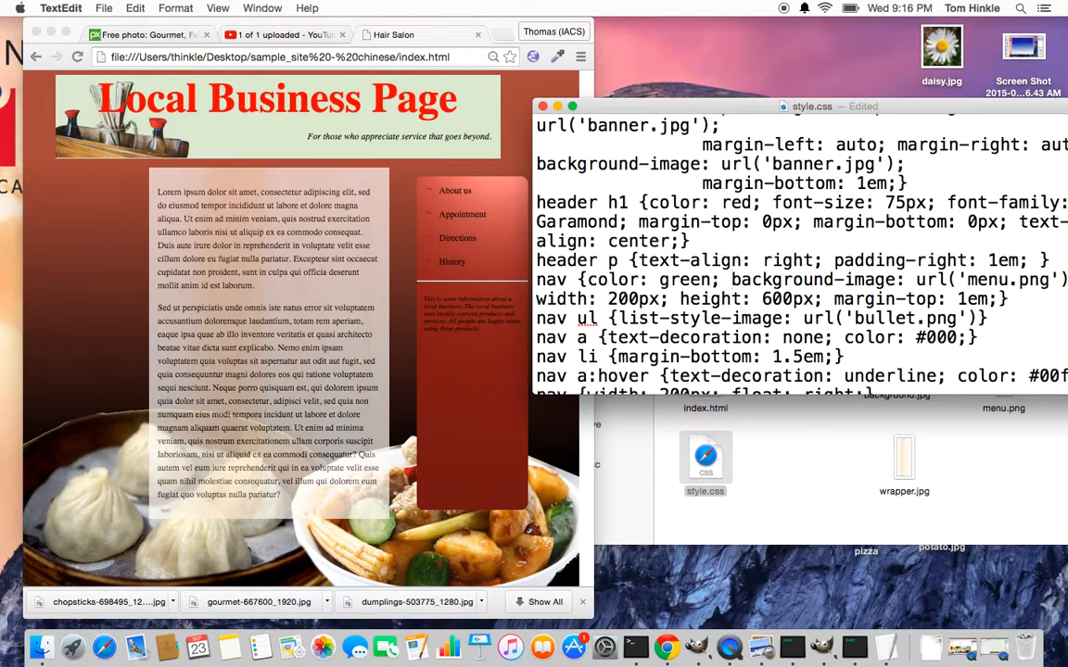
click(331, 25)
key(super+r)
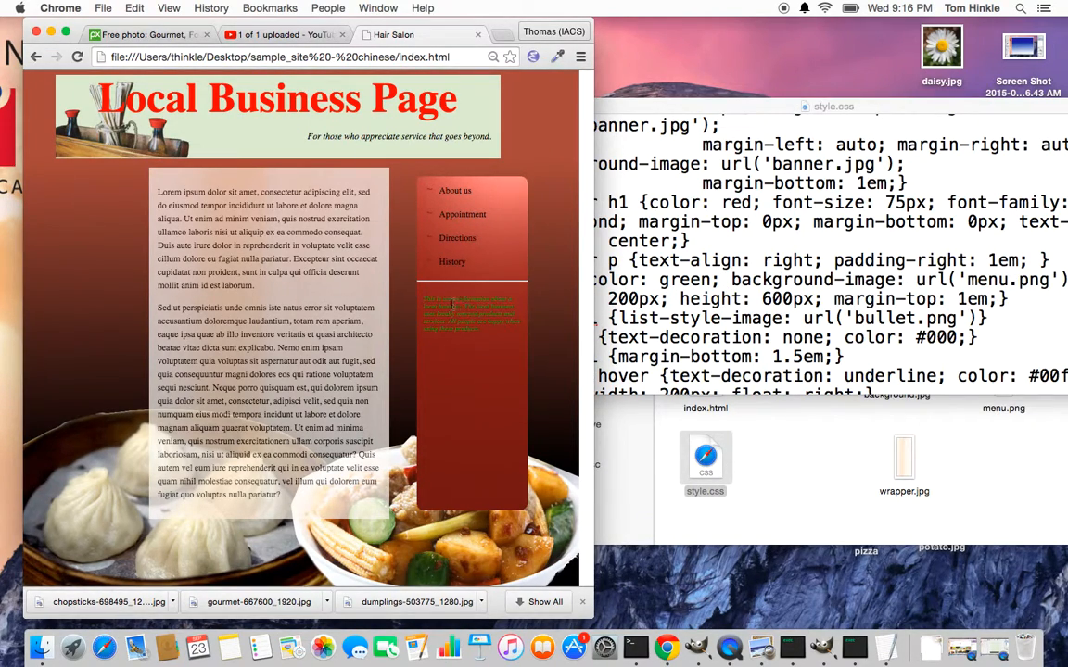
- Add "color: yellow;" at the start of the article rule, save style.css and reload the page in Chrome
click(665, 317)
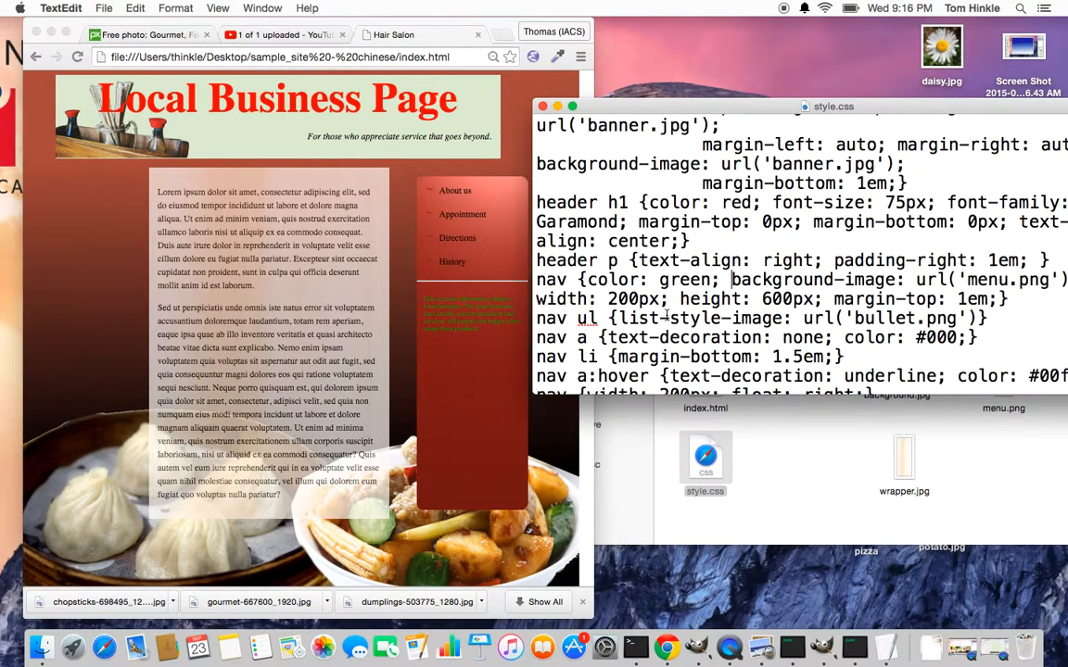
scroll(666, 317, down, 4)
scroll(662, 342, up, 7)
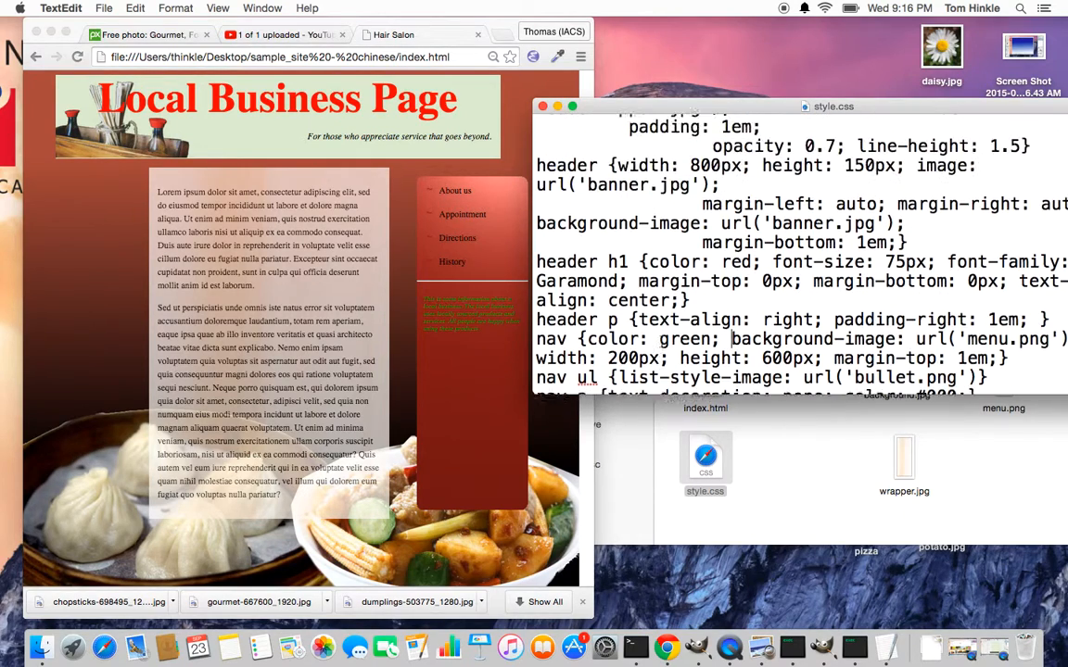
scroll(660, 340, up, 6)
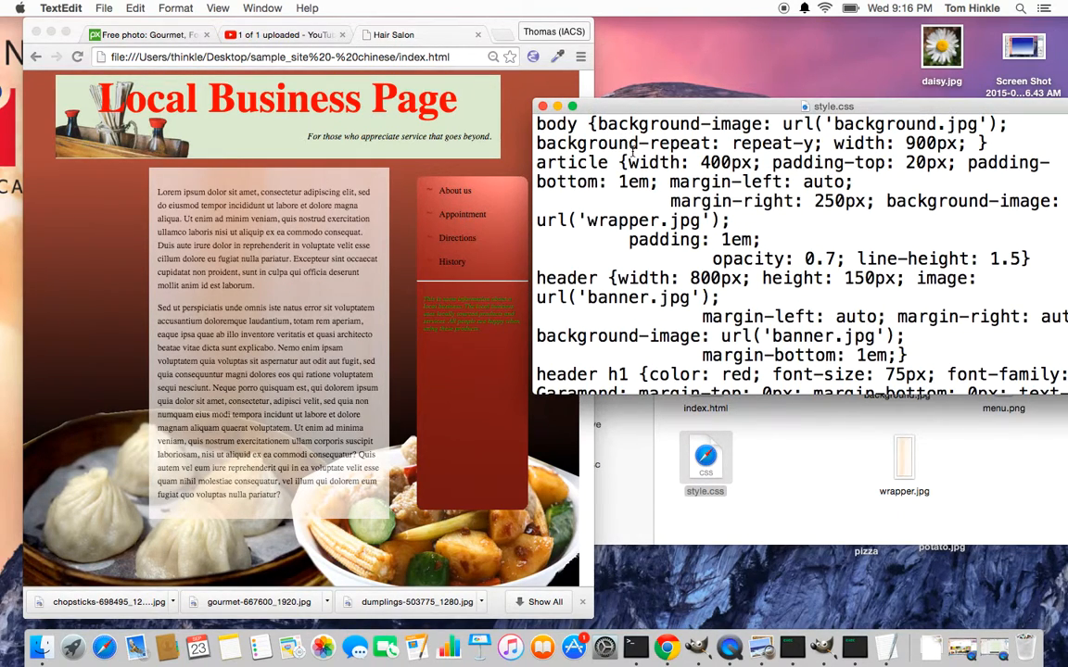
click(626, 162)
text(color: yellow;)
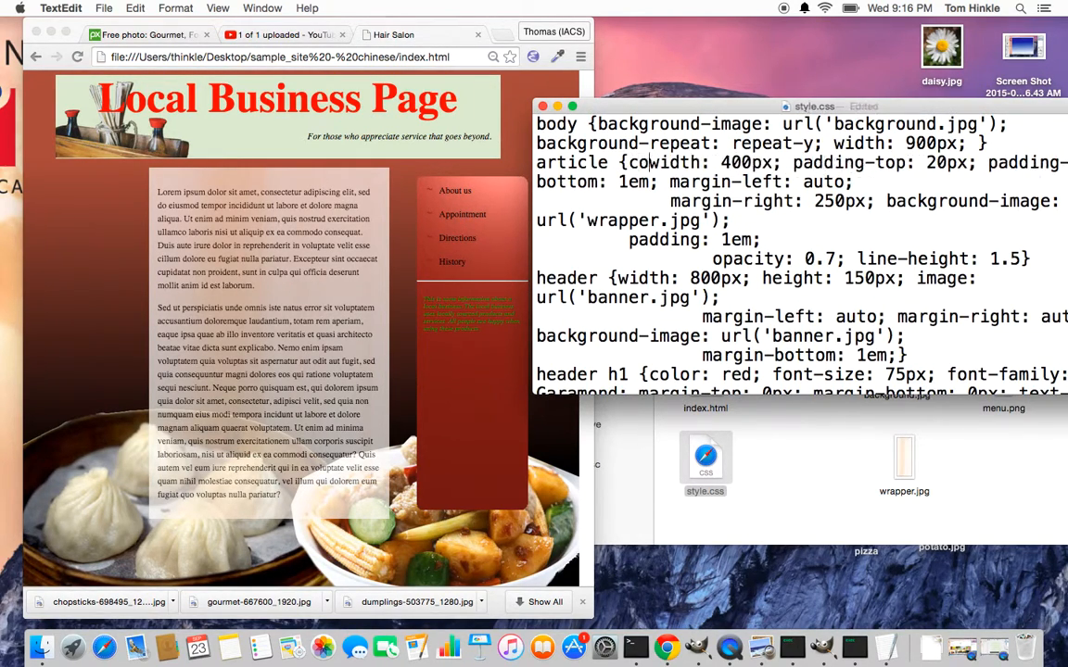
key(super+s)
click(393, 244)
key(super+r)
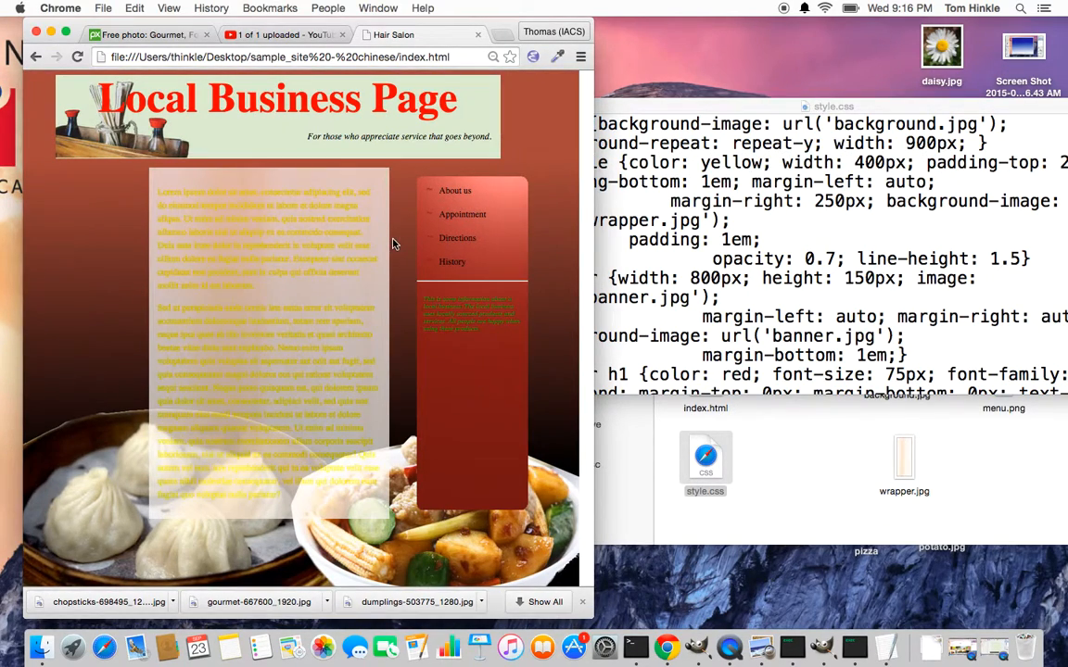
- Return to style.css and select the value yellow in the article rule's color property
click(595, 262)
double_click(721, 163)
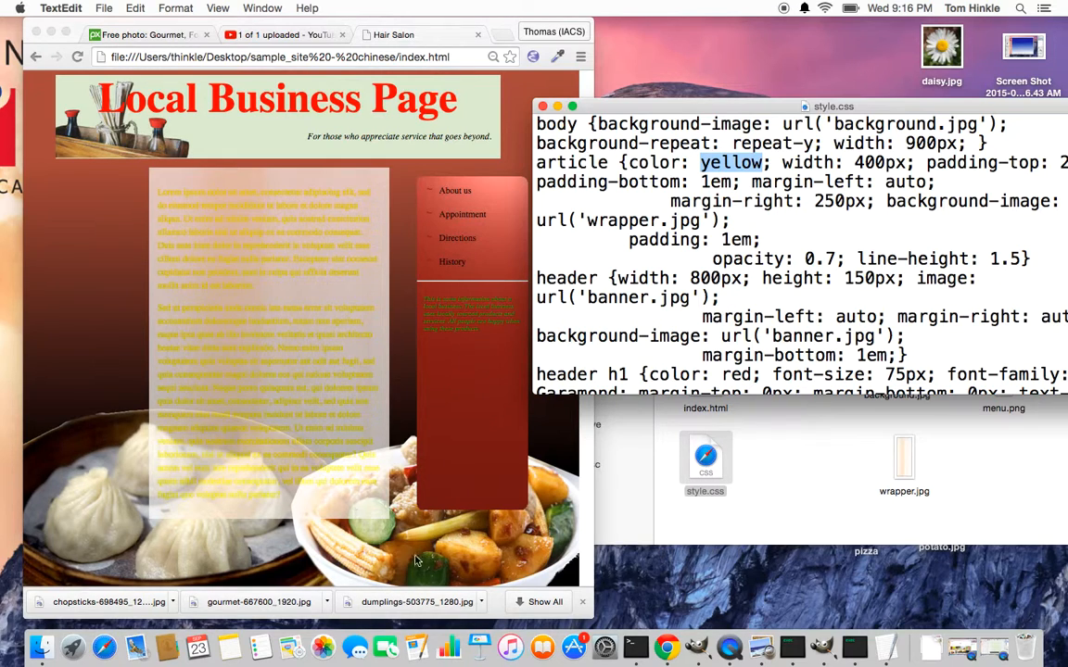
- Switch to GIMP, bring up the background.xcf image and select the layer Pasted Layer #1
key(ctrl+Right)
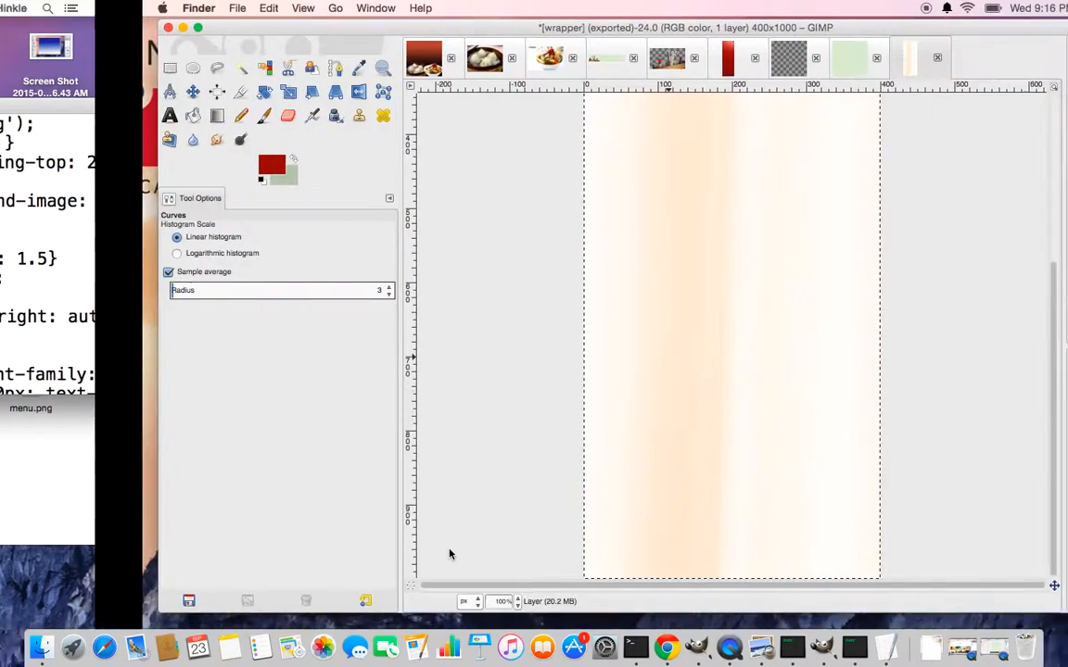
click(267, 50)
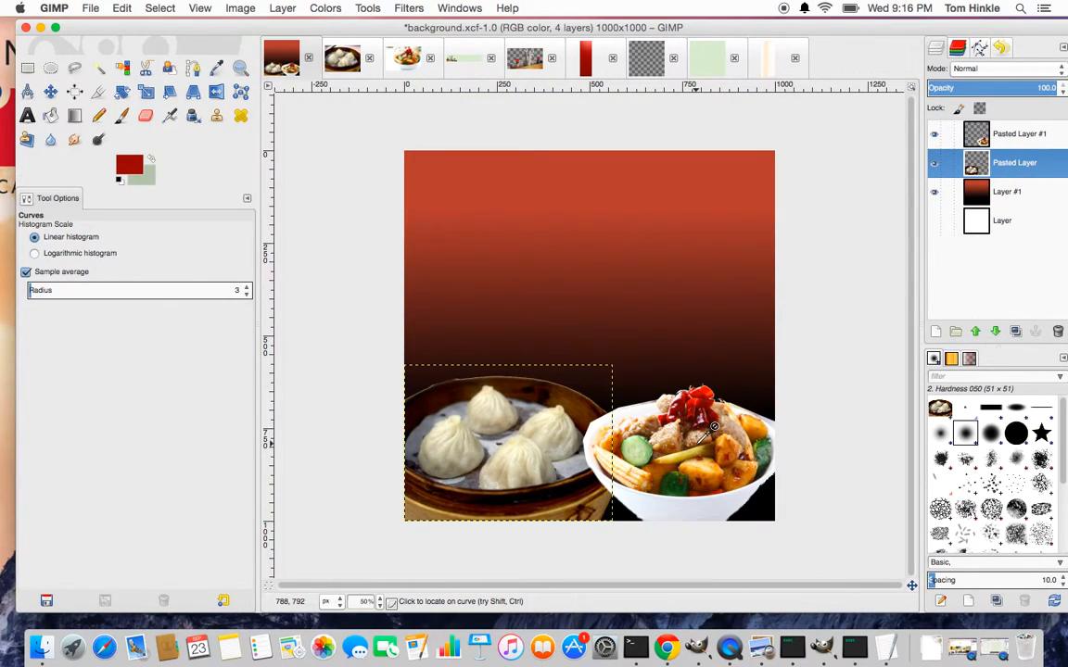
click(1005, 132)
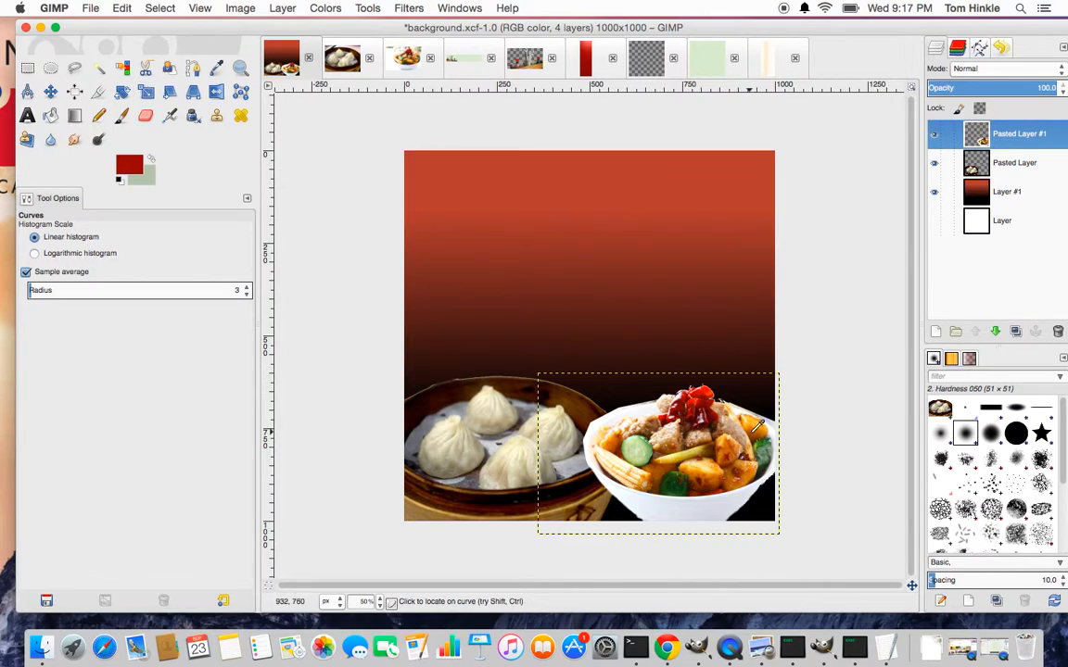
- Sample the pale yellow of the long stalk in the bowl as the foreground colour with the Color Picker
key(plus)
key(plus)
key(plus)
key(plus)
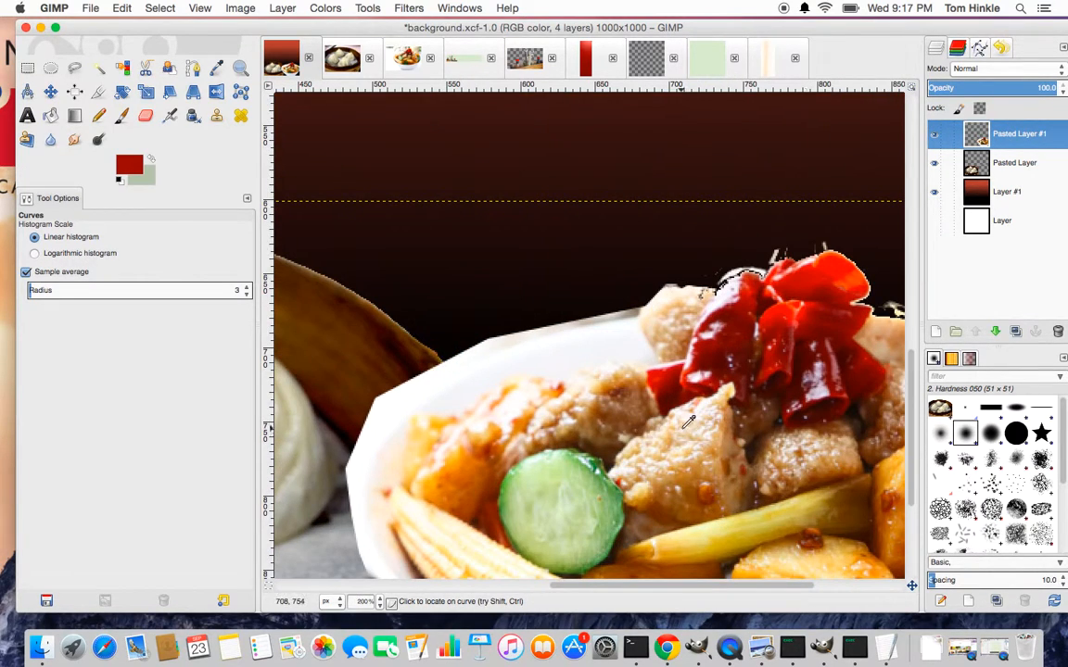
scroll(706, 417, down, 5)
scroll(705, 403, left, 10)
scroll(702, 400, right, 10)
scroll(703, 401, down, 3)
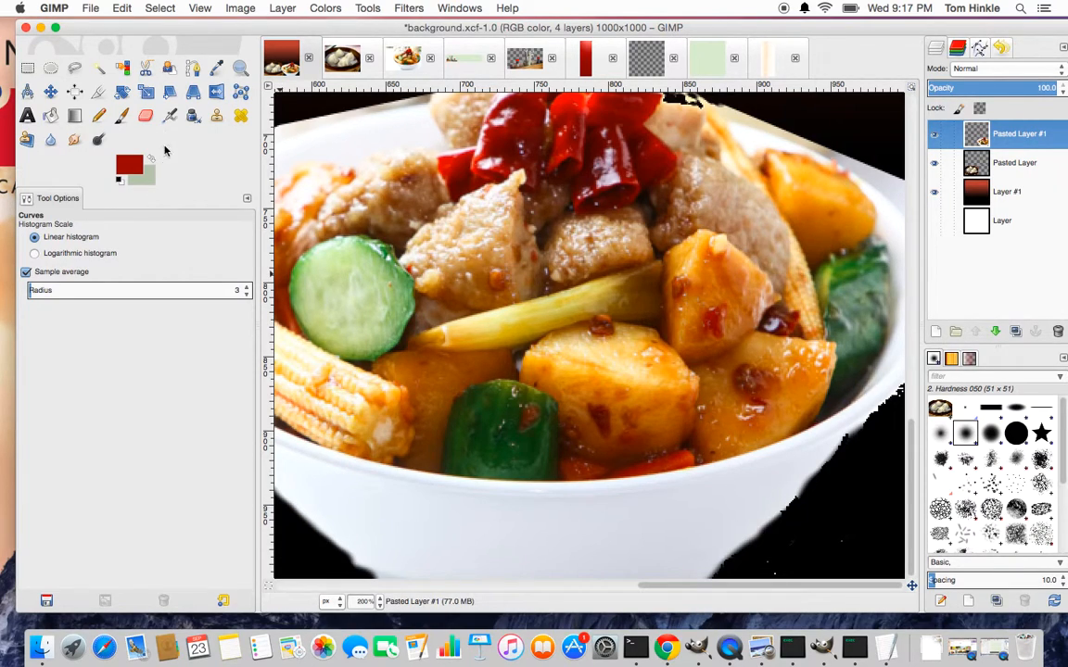
click(215, 69)
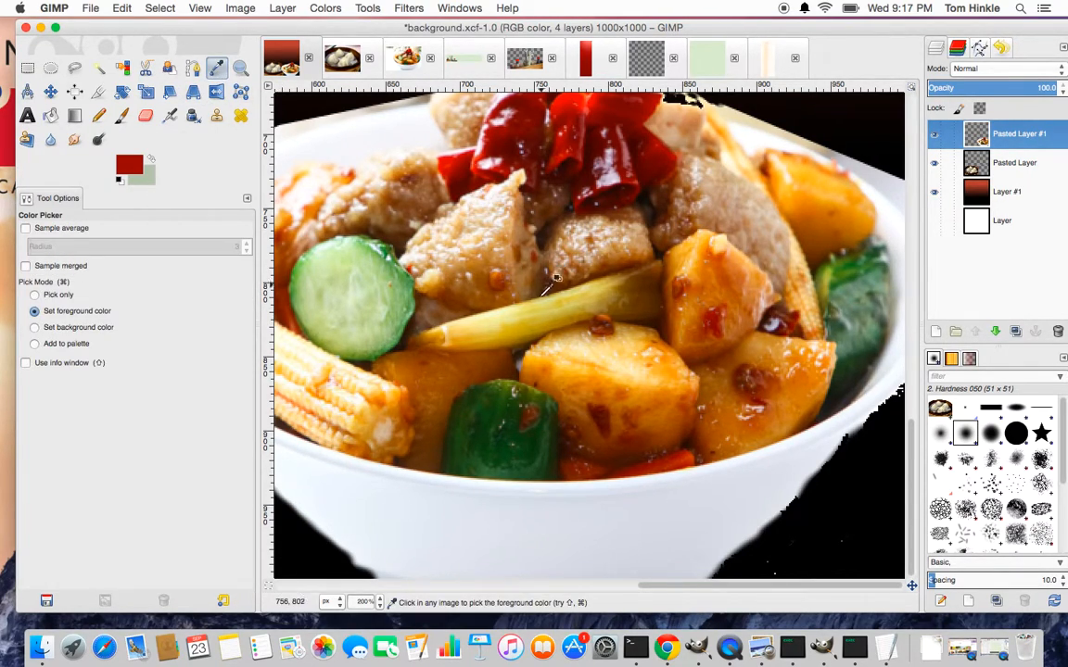
click(508, 302)
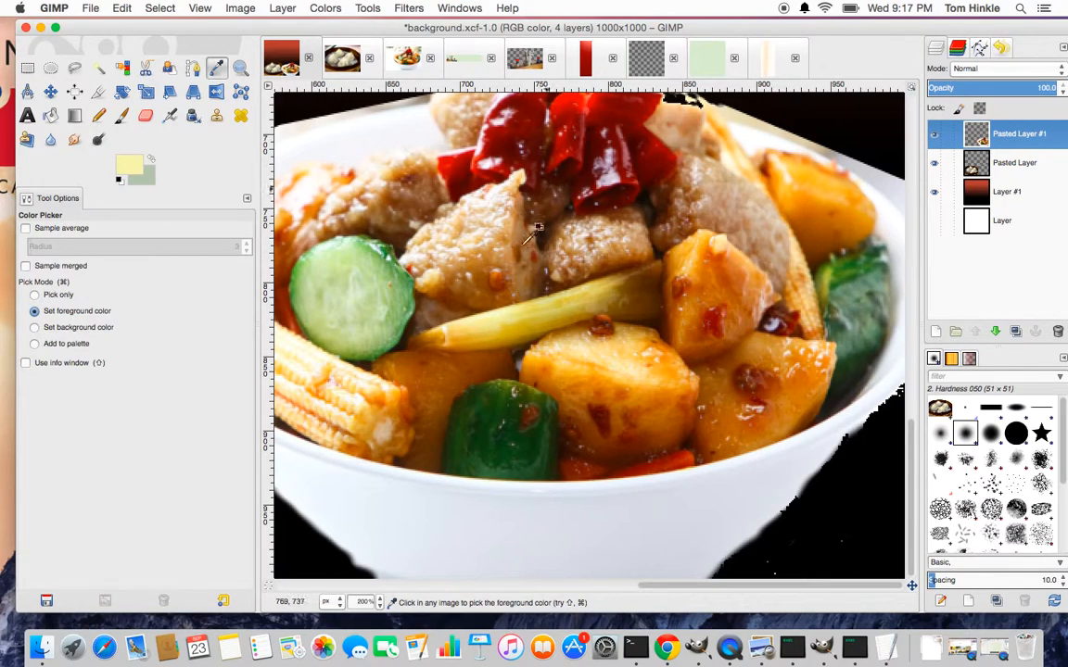
- Try to copy the foreground colour's HTML notation f6f2ac, and close the colour dialog
click(133, 168)
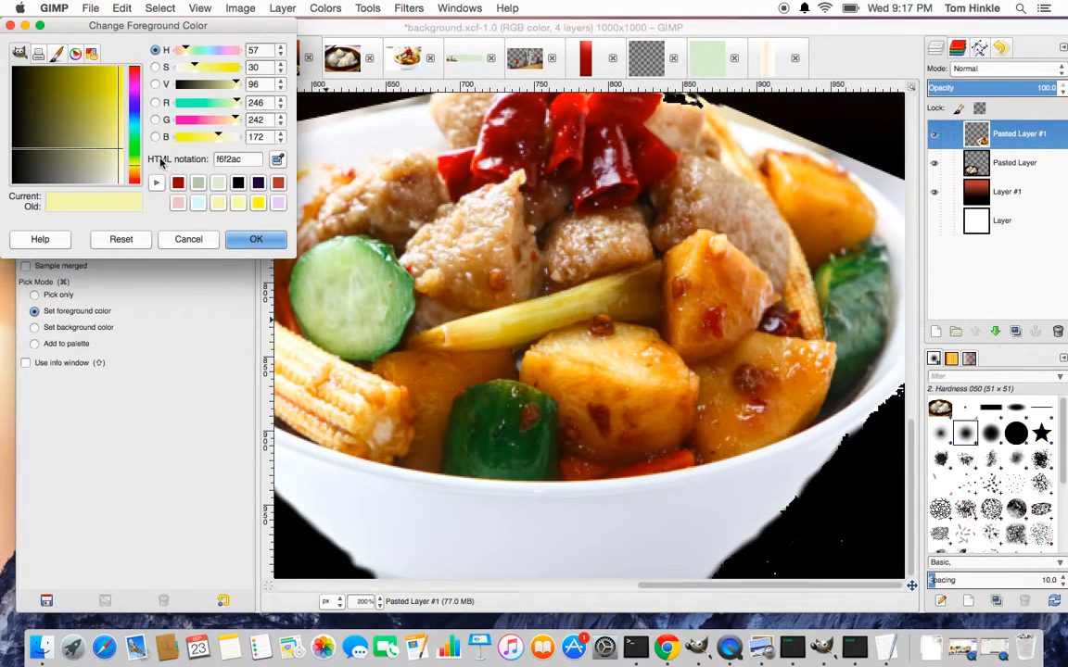
double_click(232, 159)
click(121, 8)
click(146, 107)
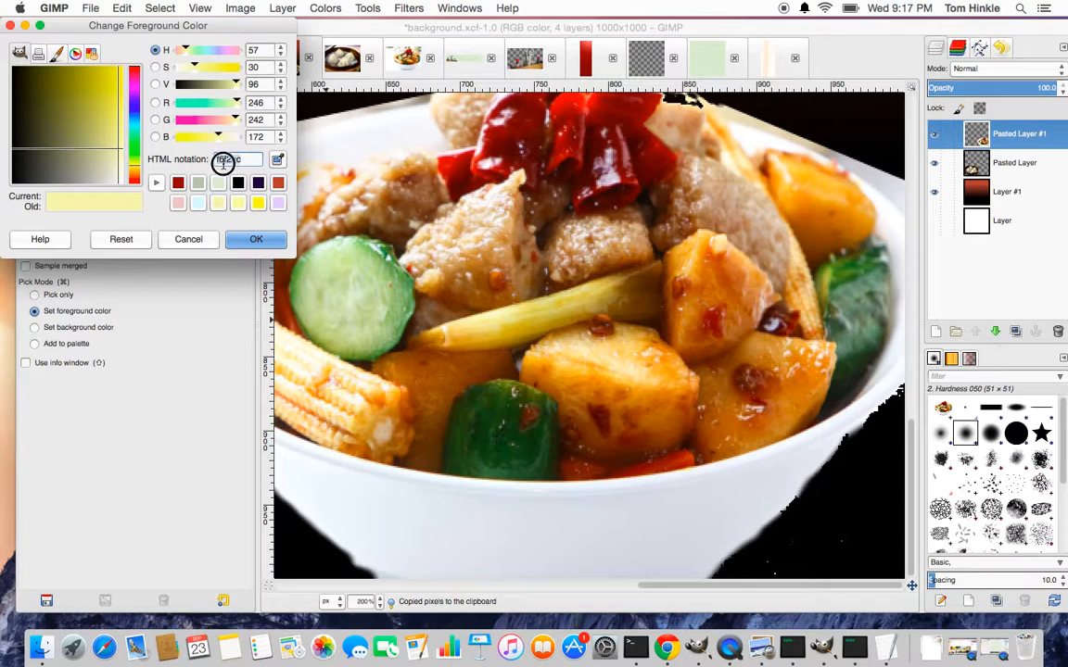
click(121, 7)
click(120, 102)
click(238, 243)
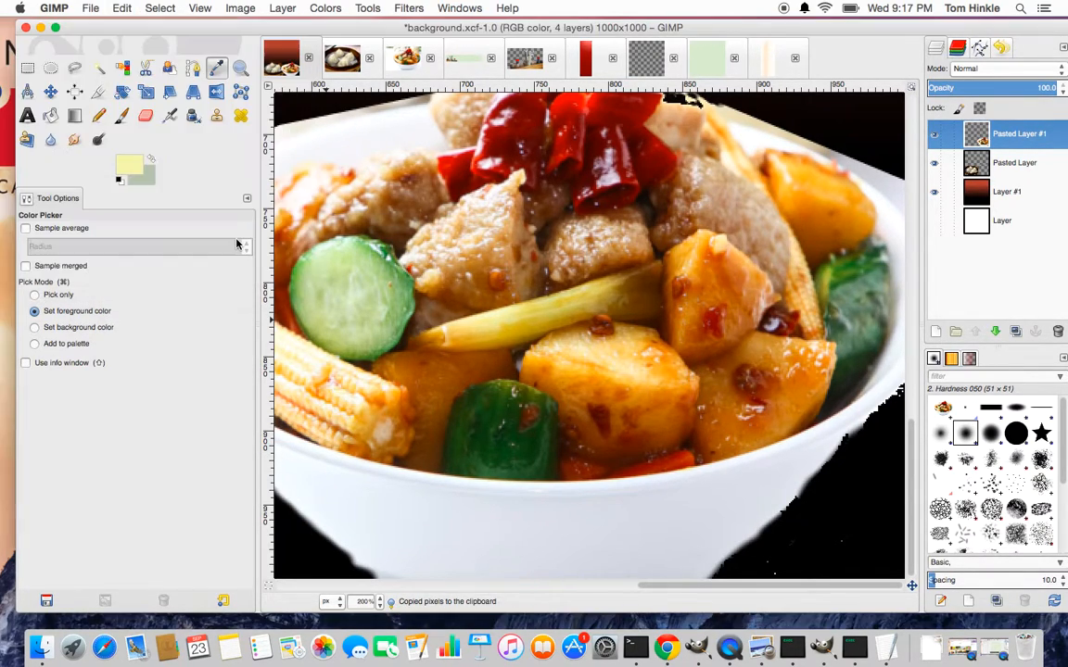
- Switch to style.css in TextEdit and replace the article rule's selected color value with black
key(ctrl+Left)
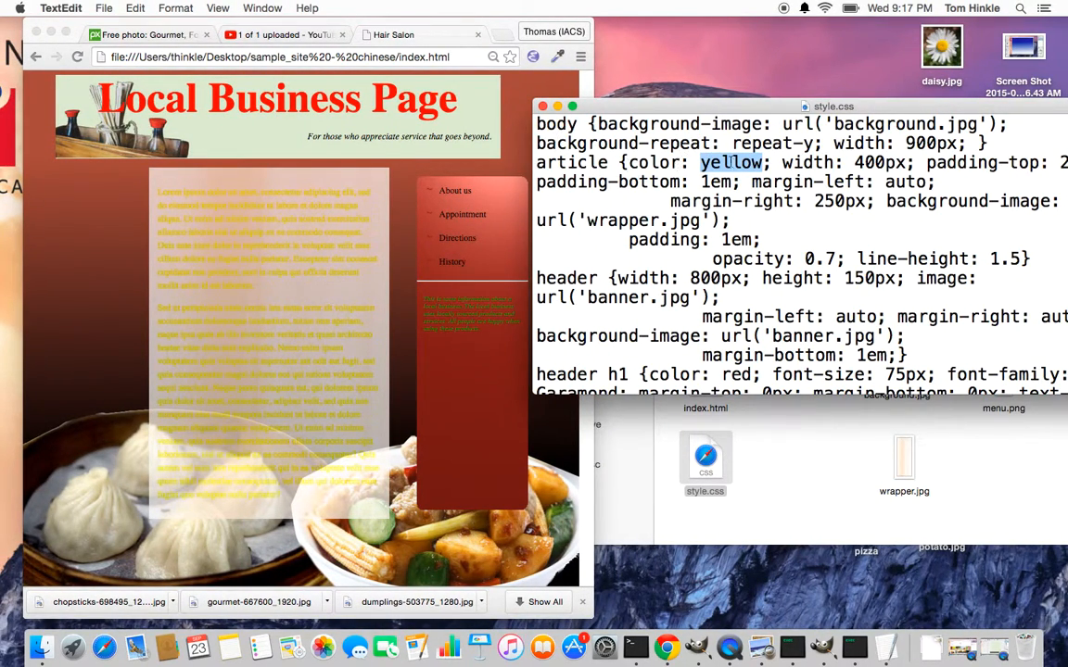
text(black)
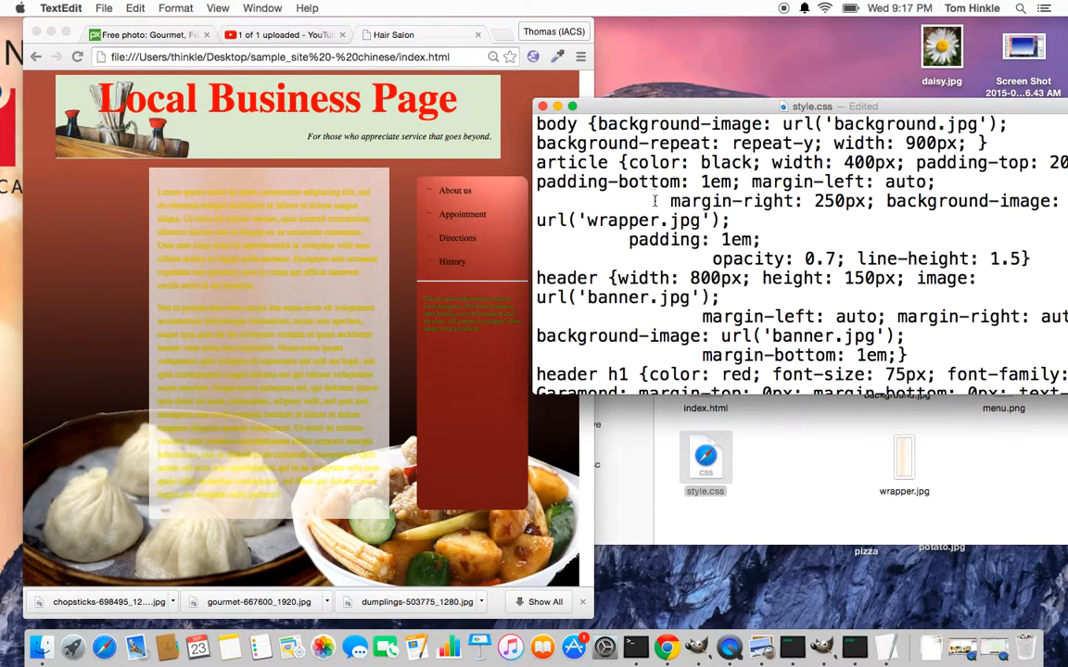
- Find green in style.css and replace that color value in the nav rule with #
scroll(685, 276, down, 3)
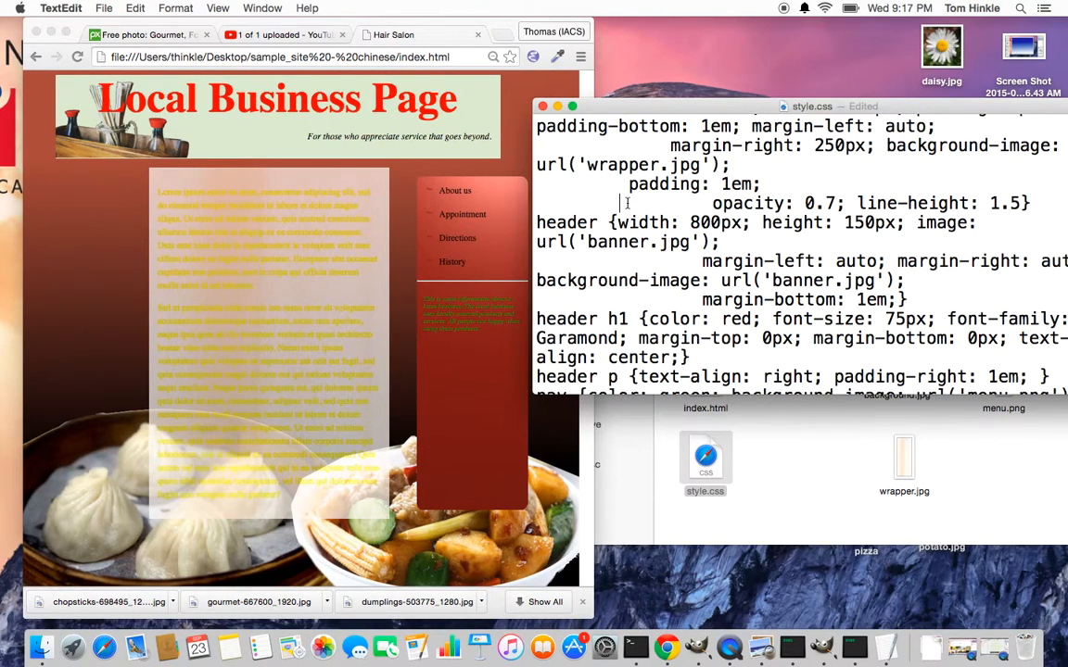
key(super+f)
text(green)
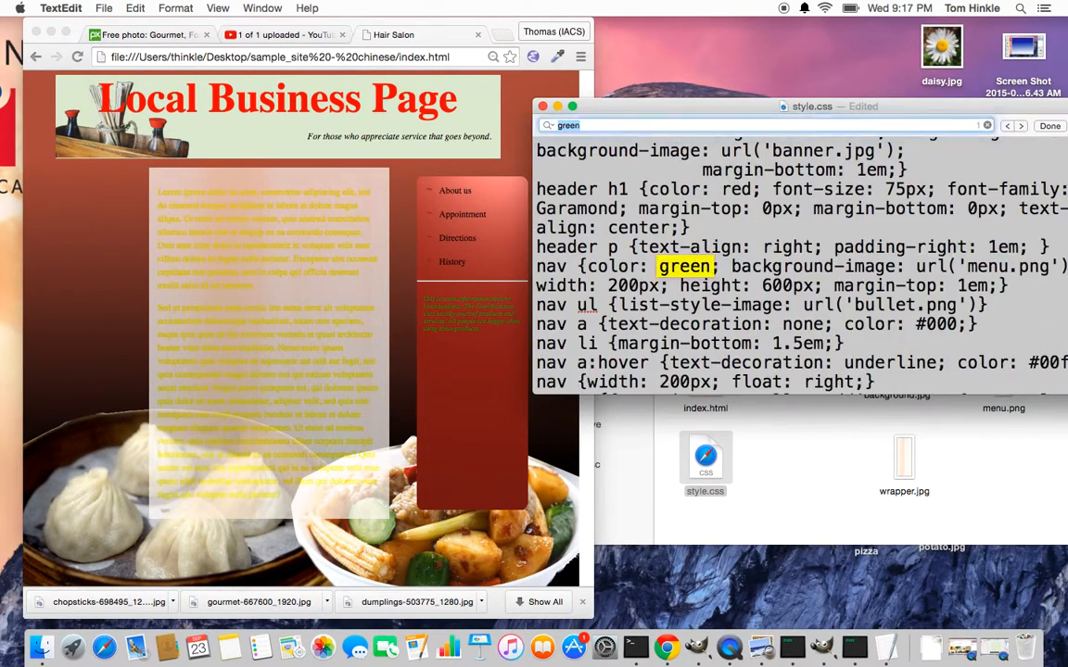
click(671, 287)
double_click(672, 269)
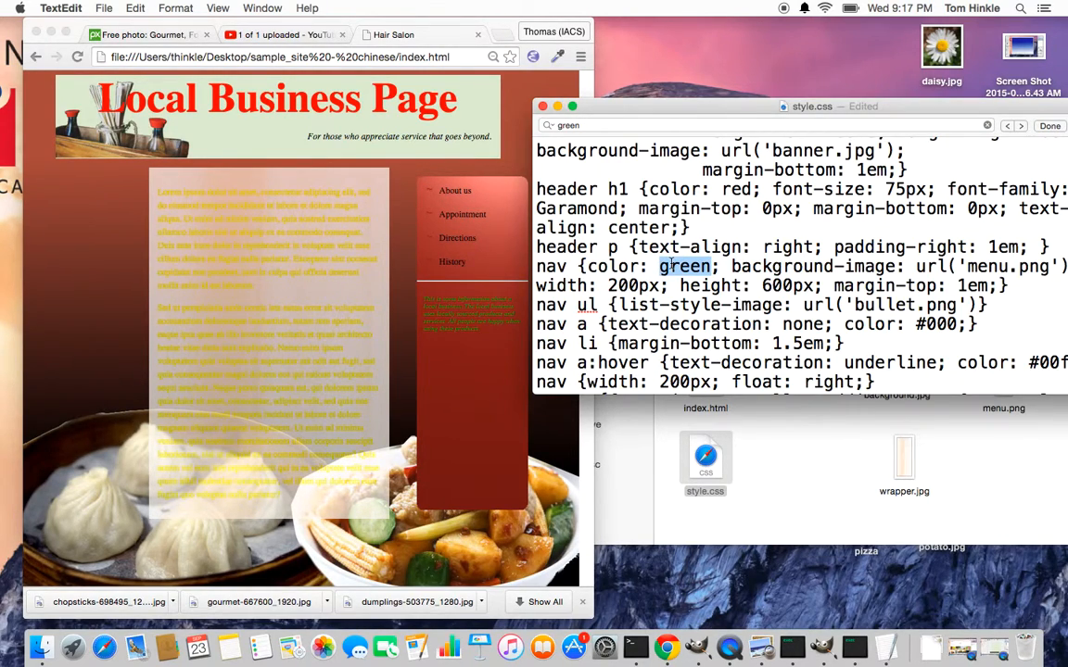
text(#)
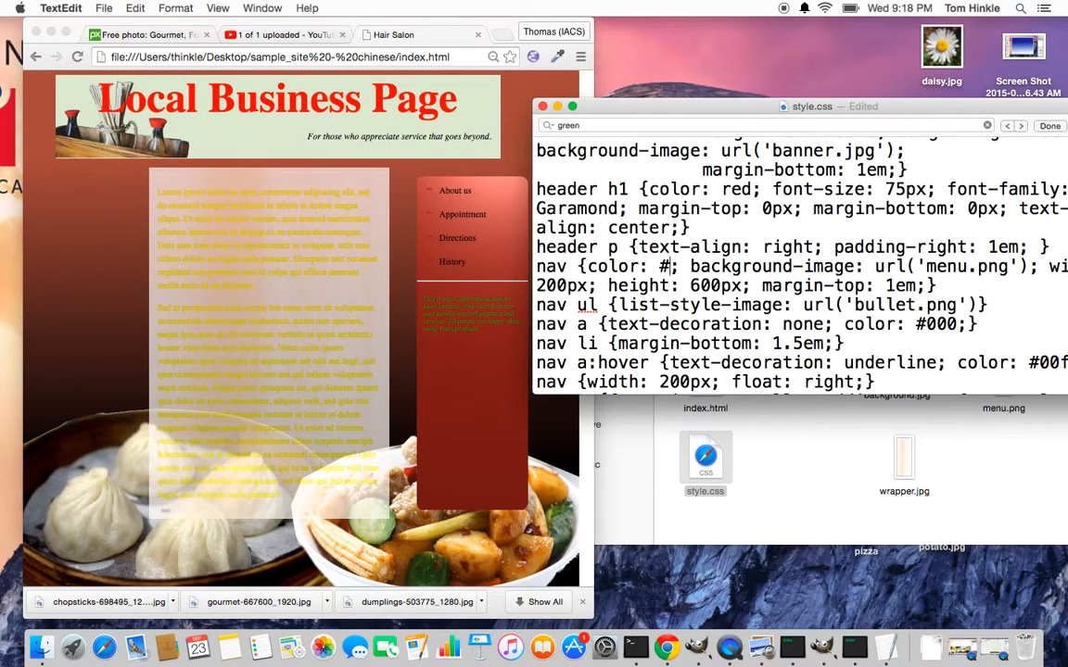
- Copy the foreground colour's HTML notation f6f2ac in GIMP and paste it after the # in the nav rule of style.css
key(super+Tab)
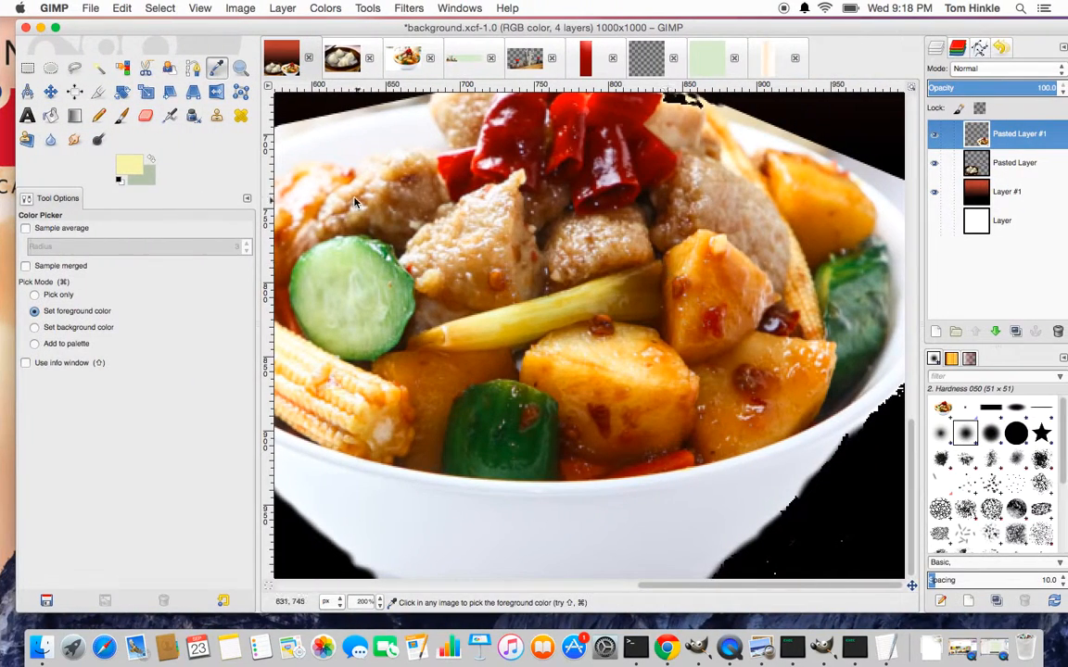
click(131, 155)
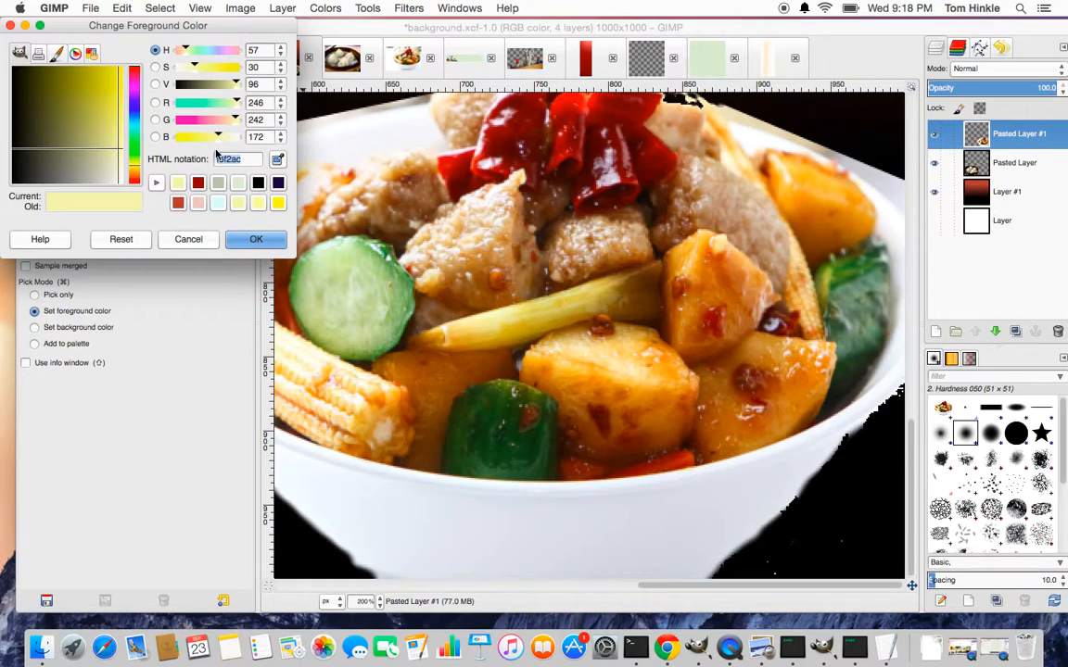
key(super+Tab)
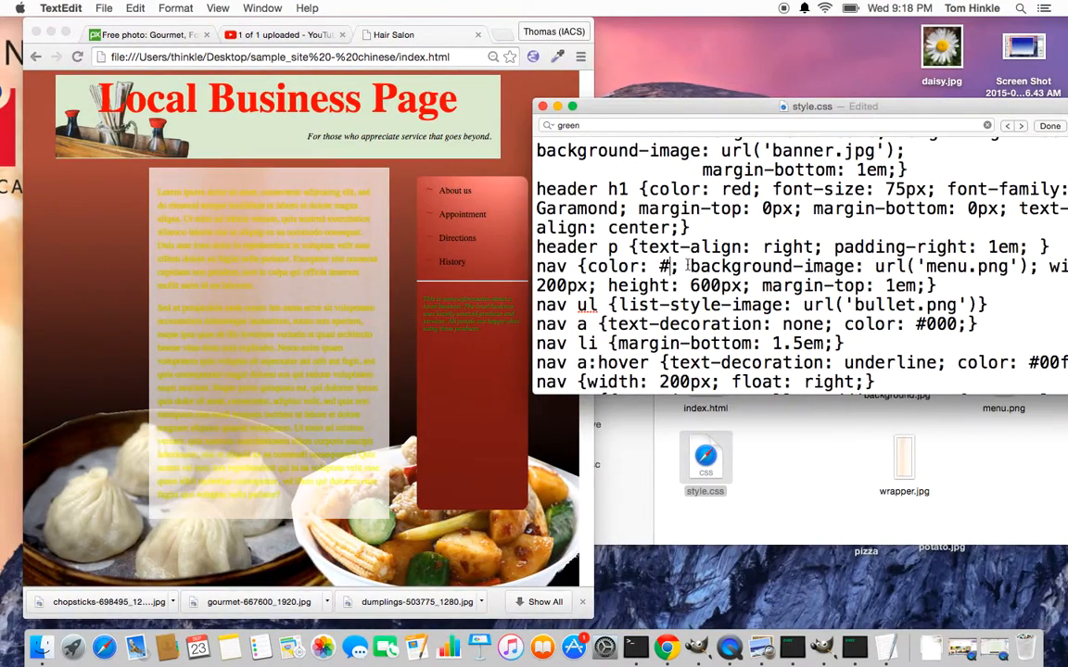
key(super+Tab)
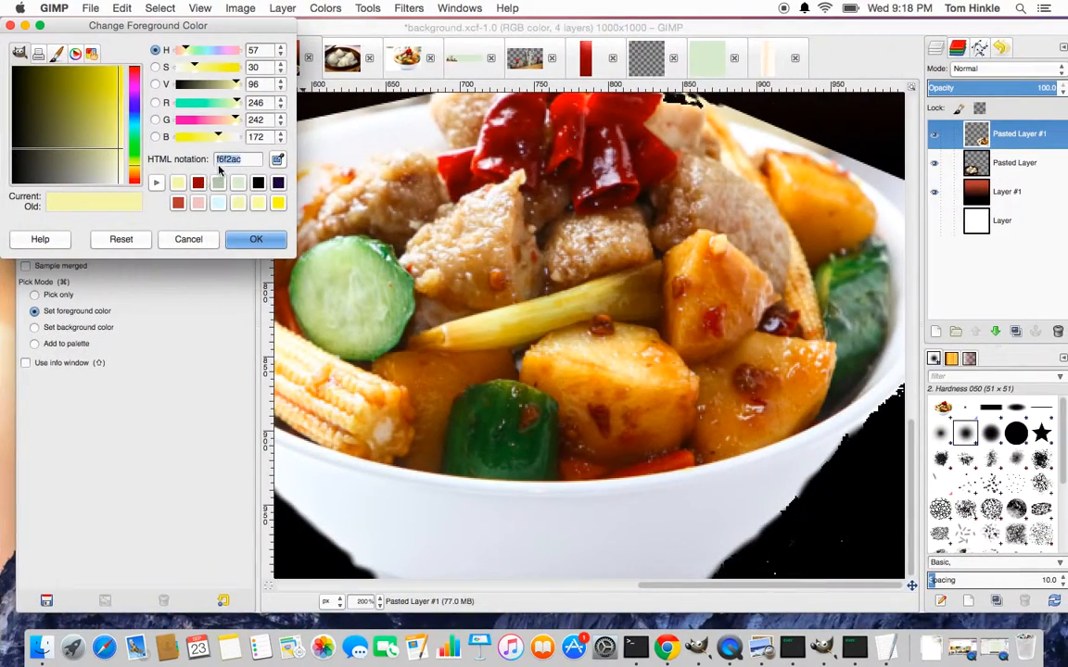
key(super+Tab)
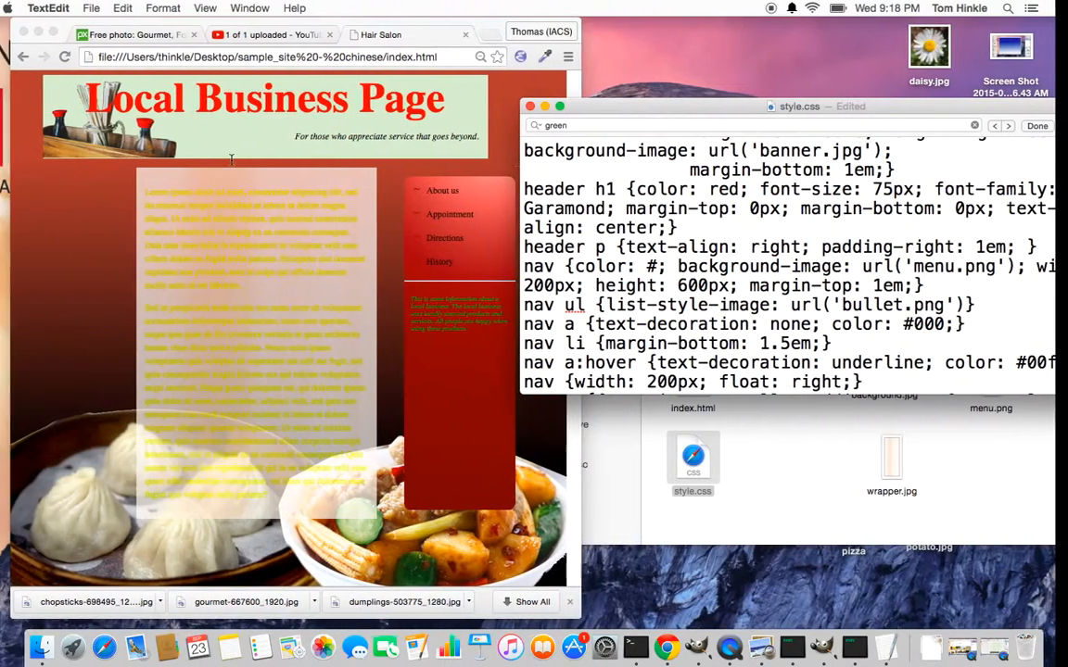
key(super+v)
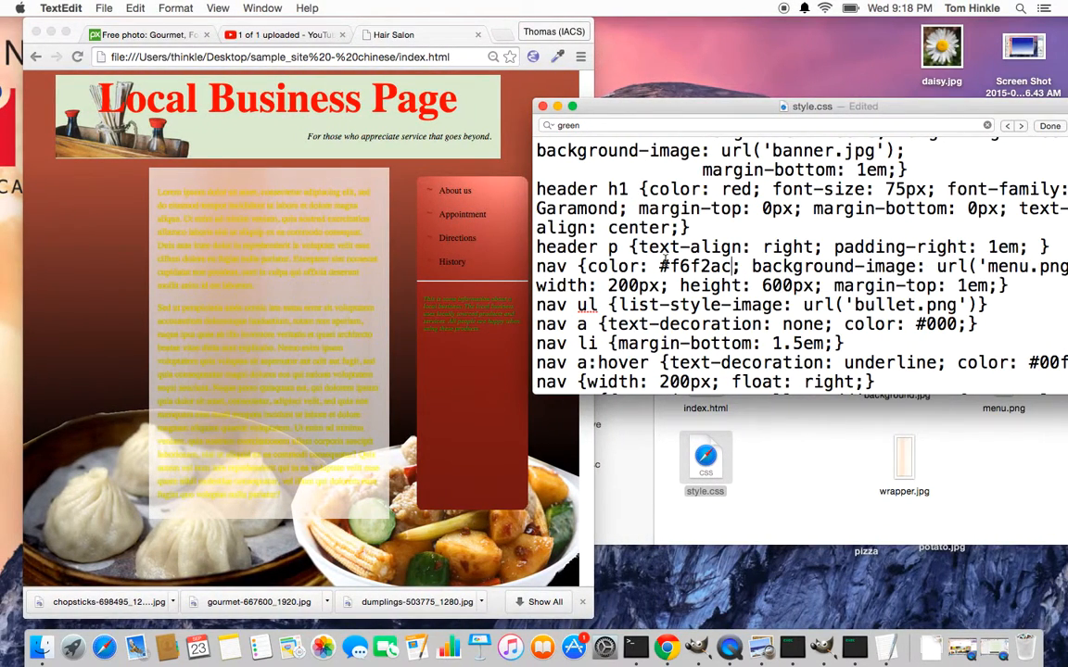
- Save style.css, reload the page in Chrome and examine the sidebar text colour
key(super+s)
click(454, 370)
key(super+r)
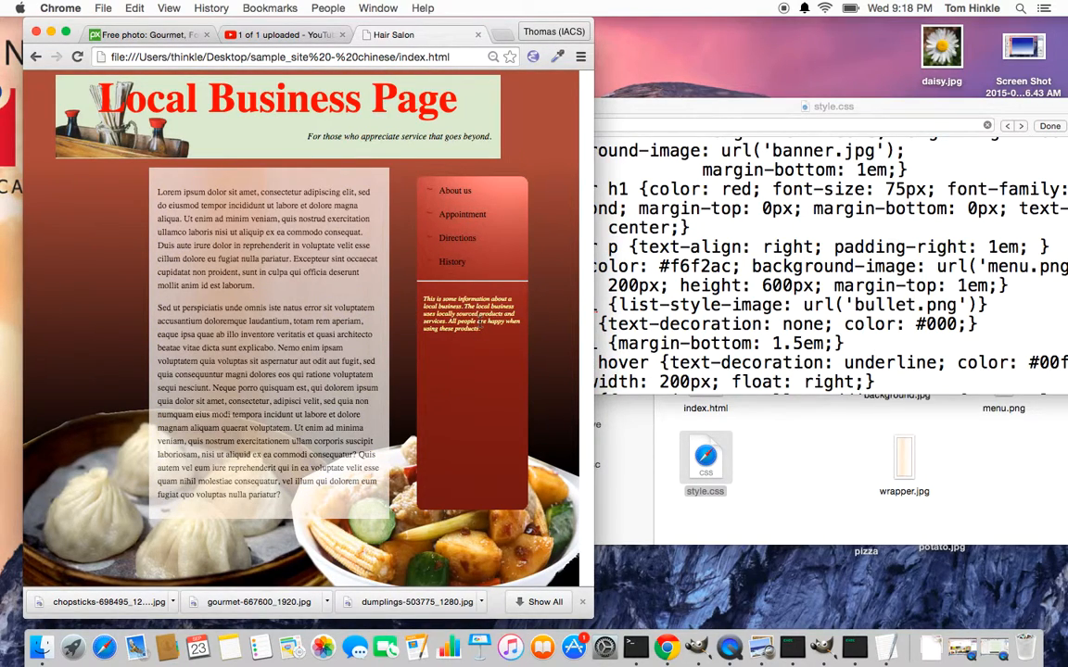
key(super+equal)
key(super+equal)
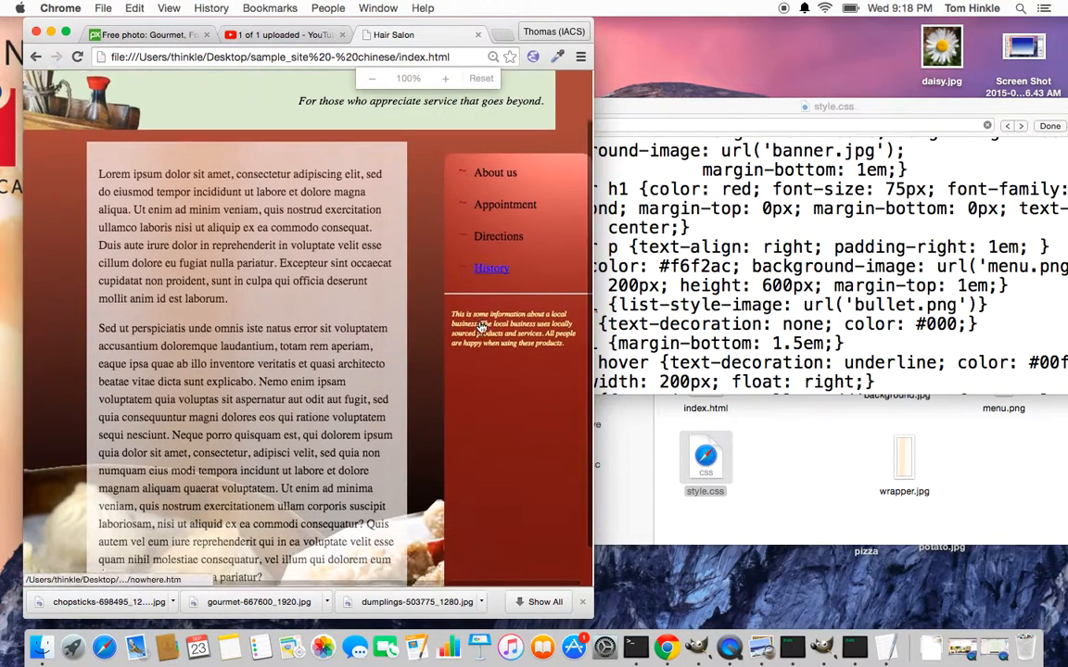
key(super+minus)
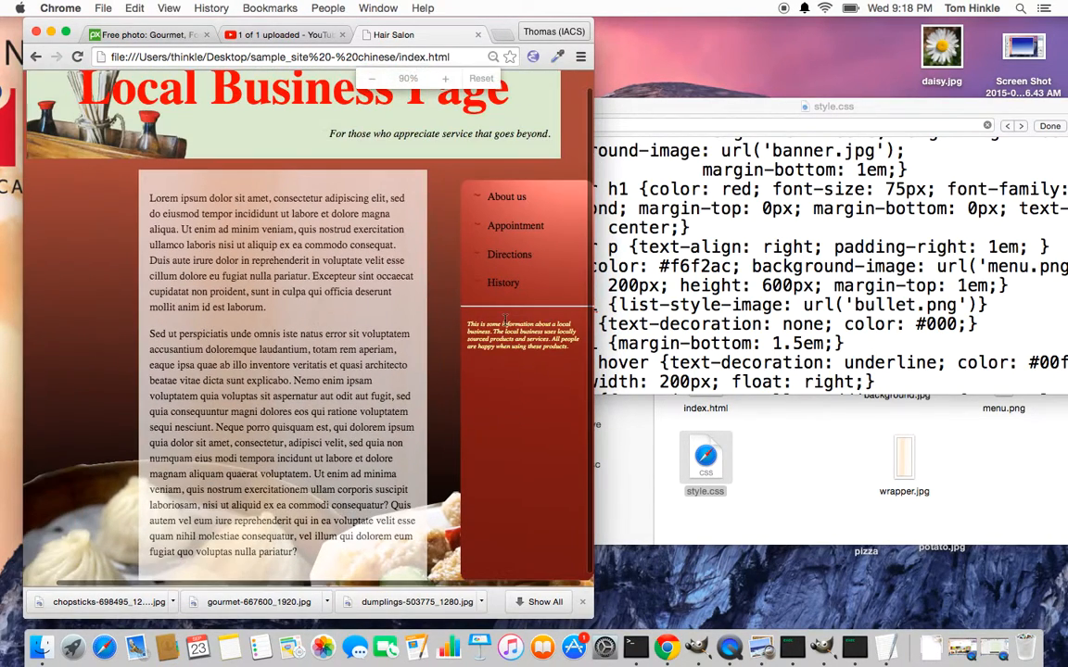
key(super+minus)
key(super+minus)
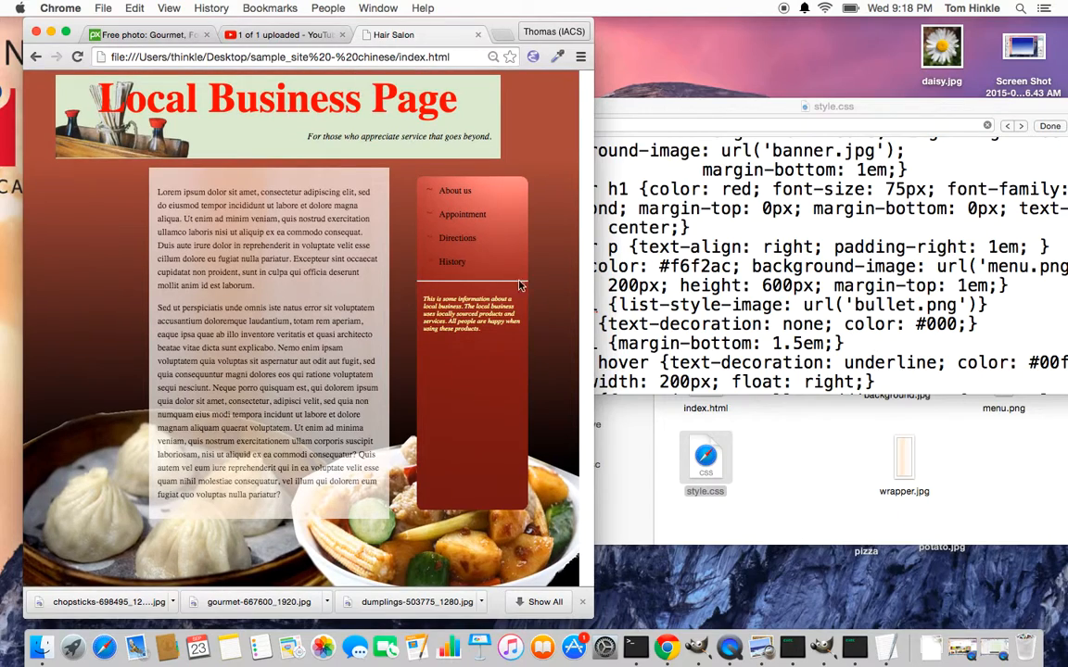
- Set the nav a rule's color to #f6f2ac in style.css, save it and reload the page in Chrome
click(654, 249)
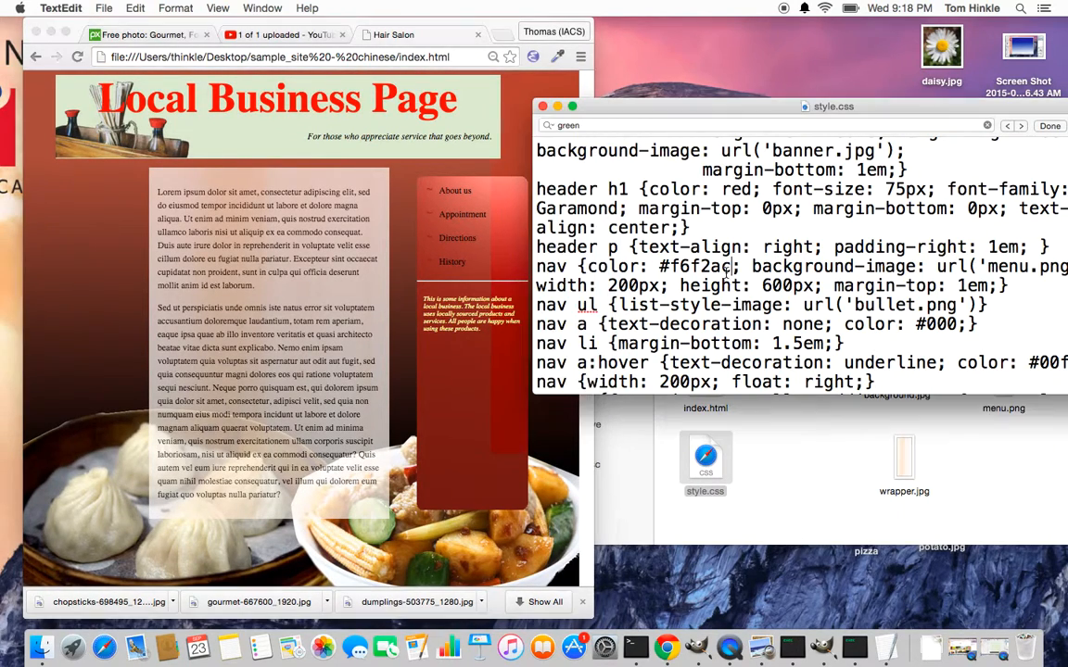
scroll(633, 256, down, 1)
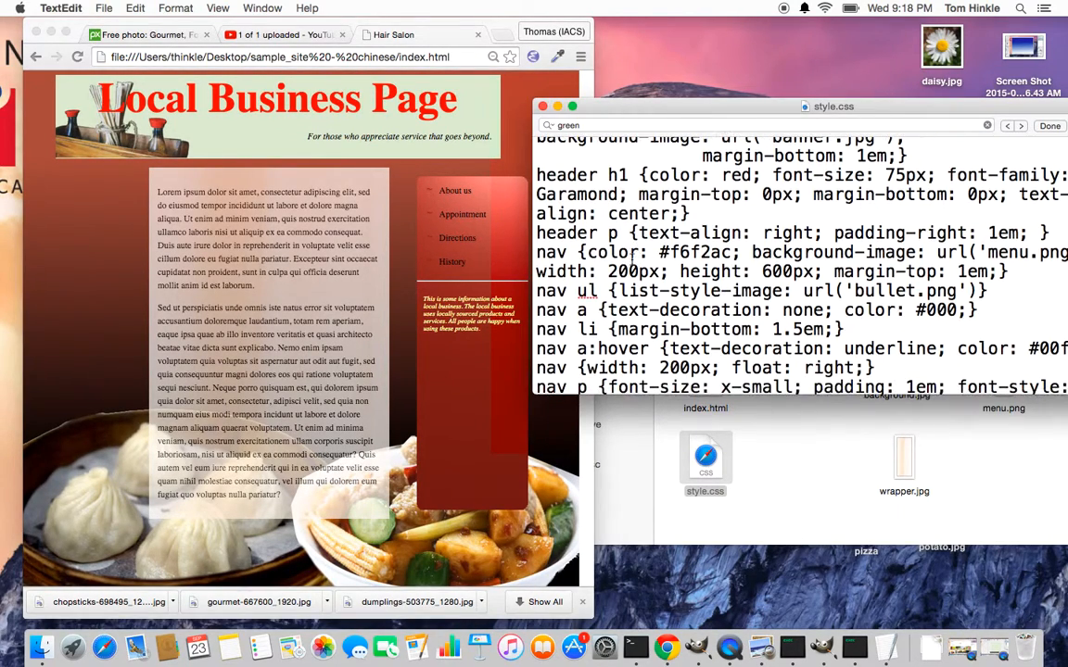
click(596, 254)
double_click(937, 312)
text(f6f2ac)
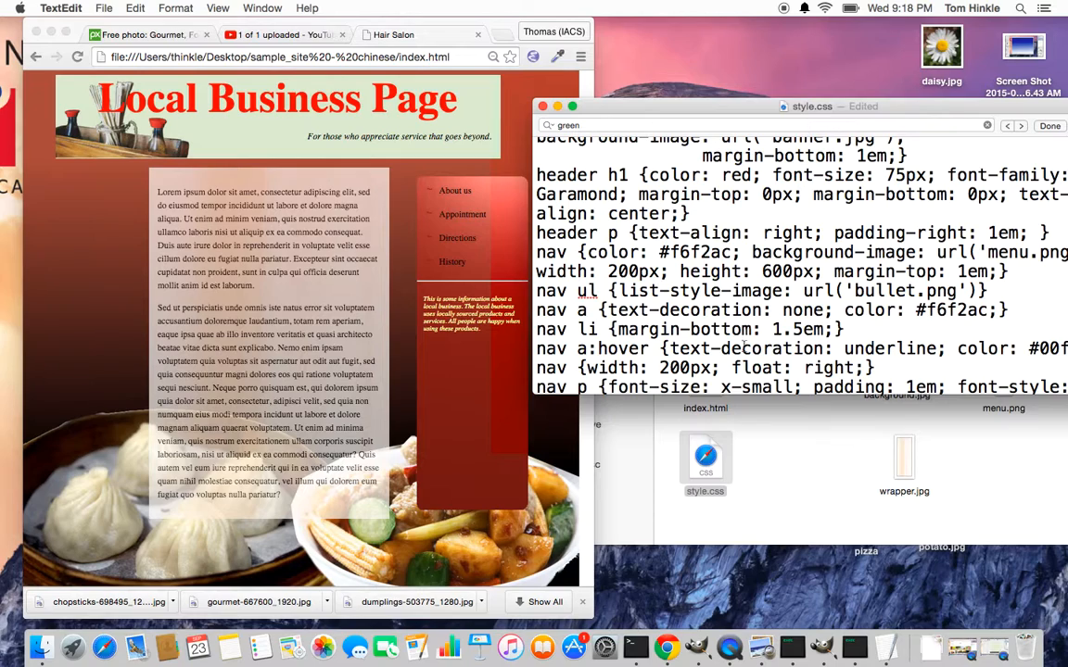
key(super+s)
click(393, 380)
key(super+r)
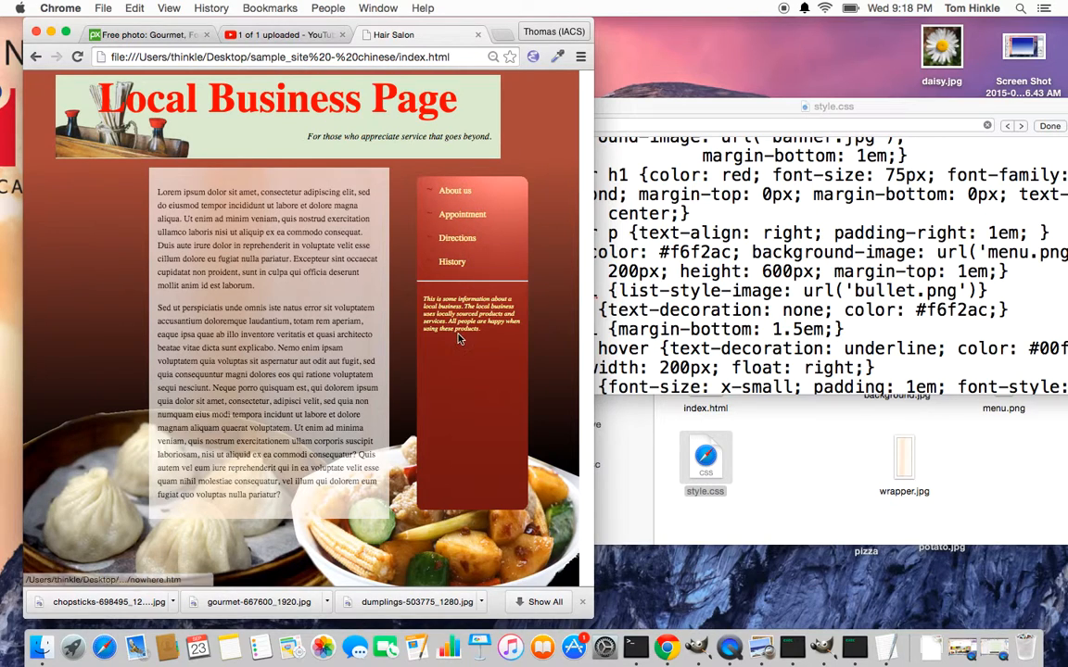
- Switch to GIMP, lower the foreground colour's saturation to 15 and copy its HTML notation f6f4d0
key(super+Tab)
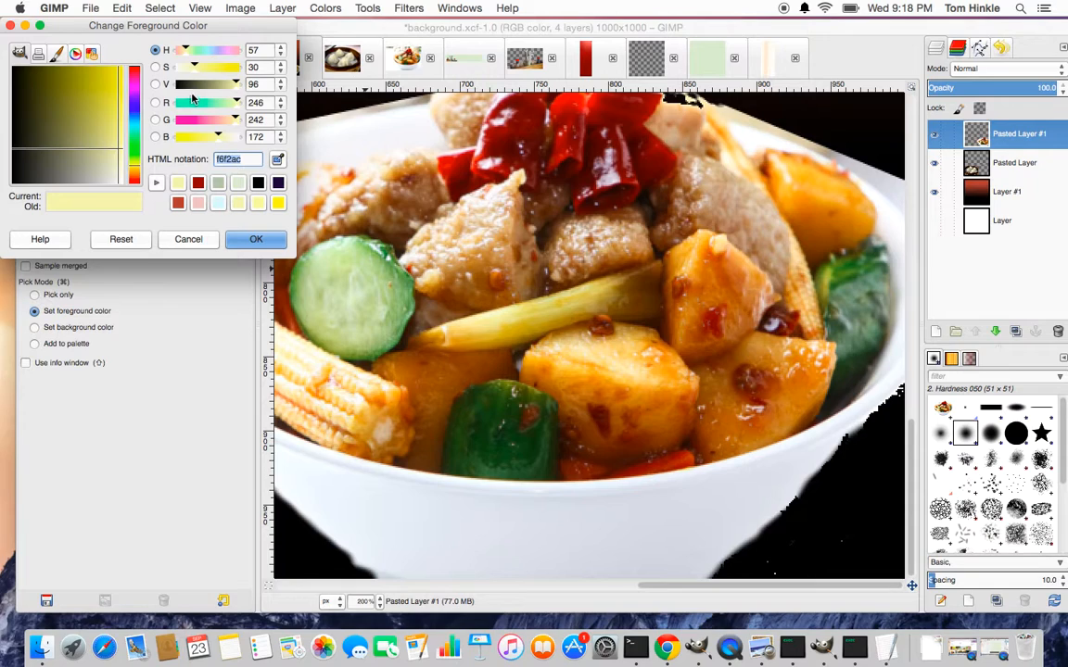
drag(194, 74, 180, 70)
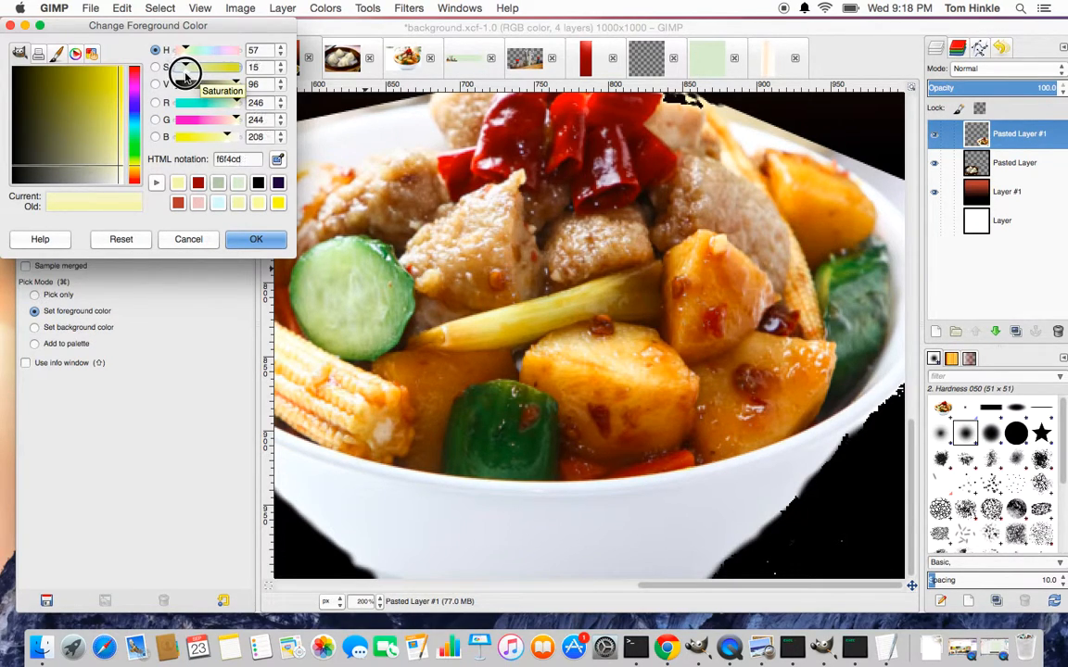
double_click(229, 159)
key(super+c)
key(ctrl+Left)
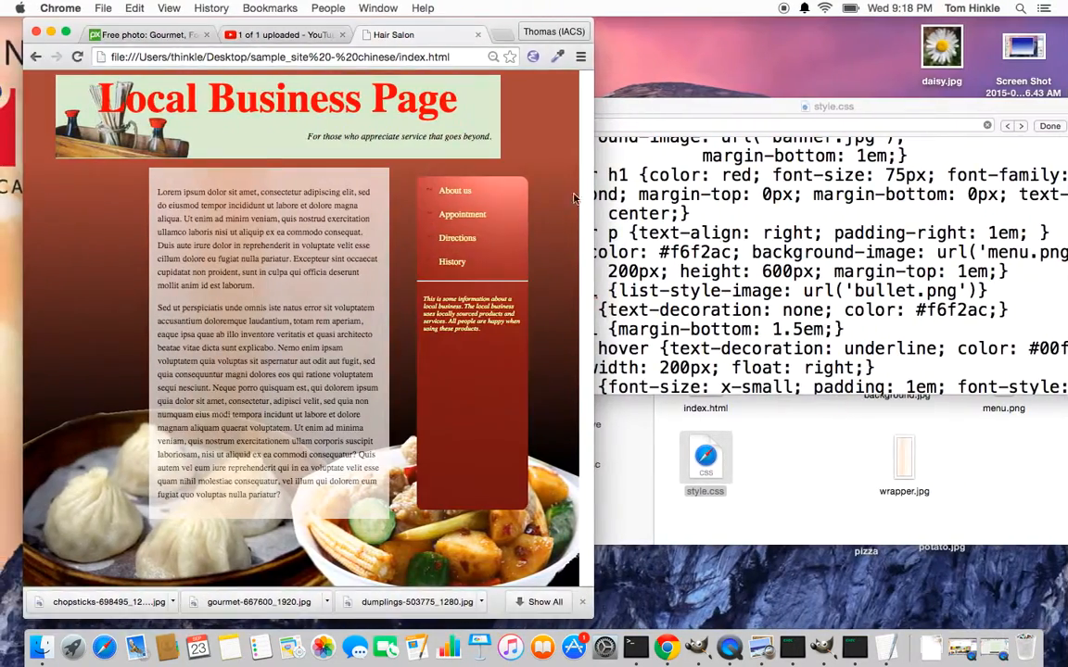
- Change the color in the nav and nav a rules of style.css to #f6f4d0, save and reload the page in Chrome
double_click(695, 248)
key(super+v)
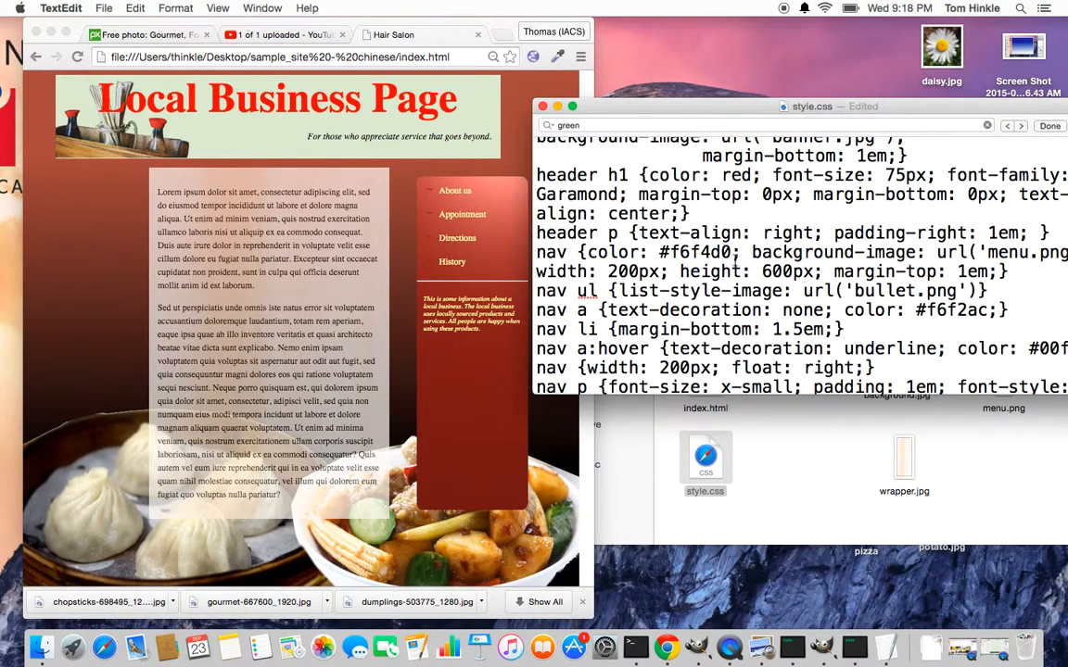
double_click(947, 308)
key(super+v)
key(super+s)
click(490, 427)
key(super+r)
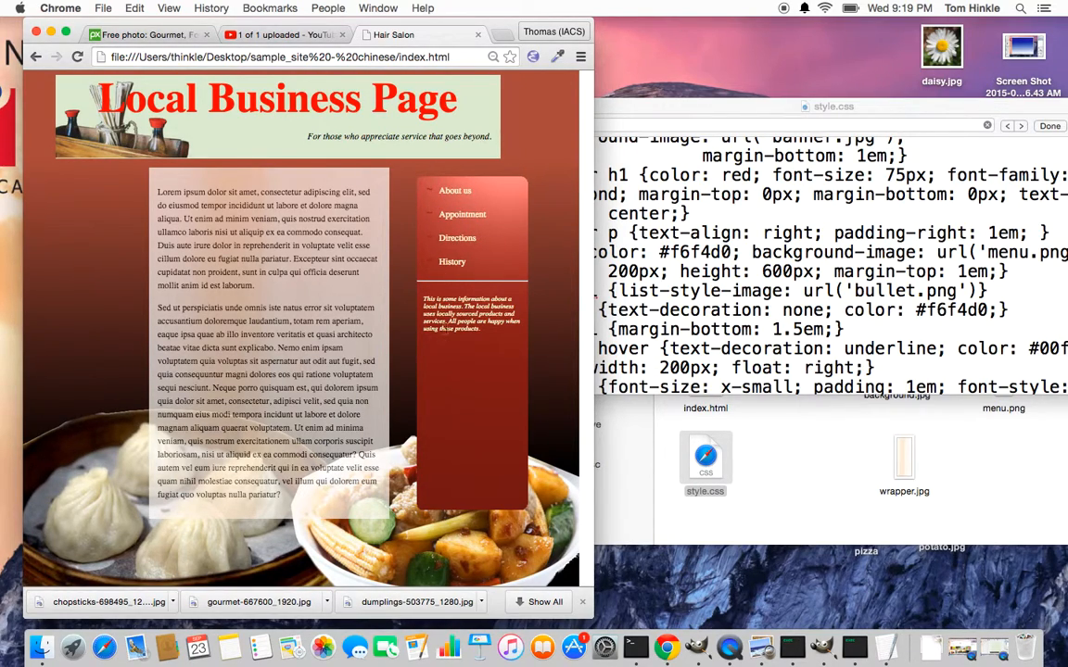
- Return to GIMP, close the colour dialog and sample the dark green vegetable at the bowl's front as the foreground colour
drag(260, 109, 321, 109)
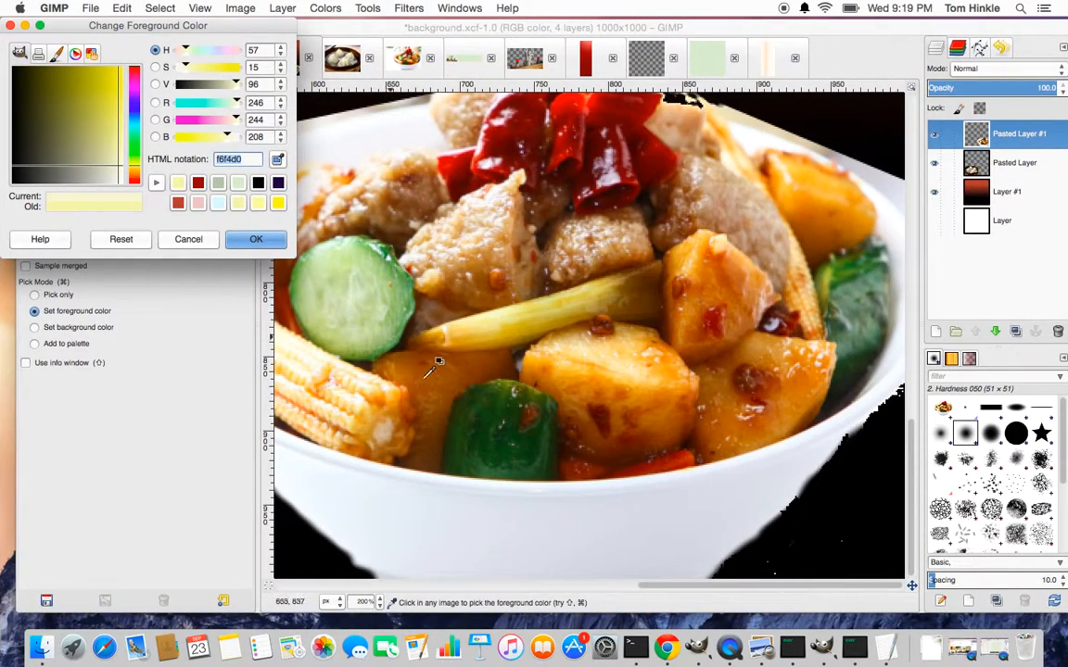
click(256, 239)
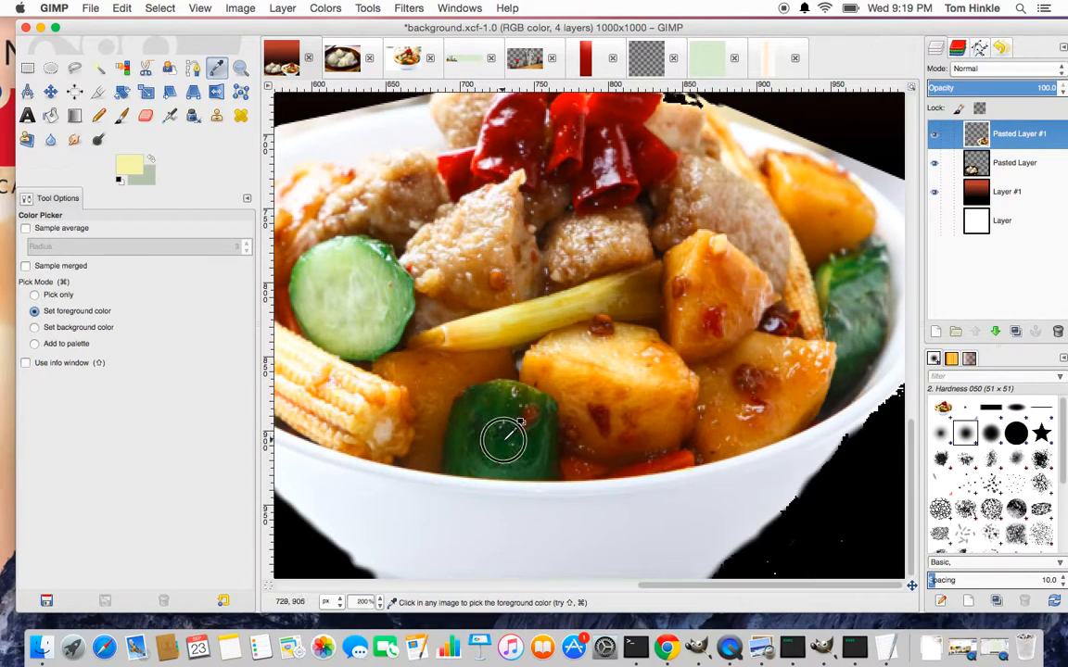
click(508, 406)
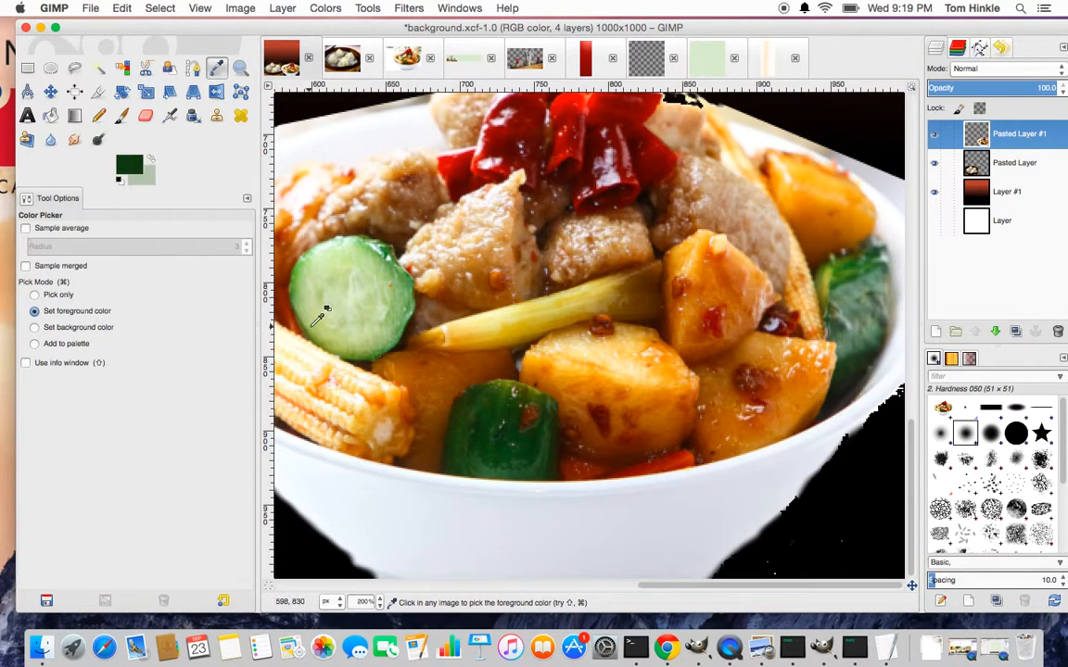
- Open the foreground colour's settings and copy its HTML notation 203b0e
click(130, 165)
double_click(233, 161)
key(super+c)
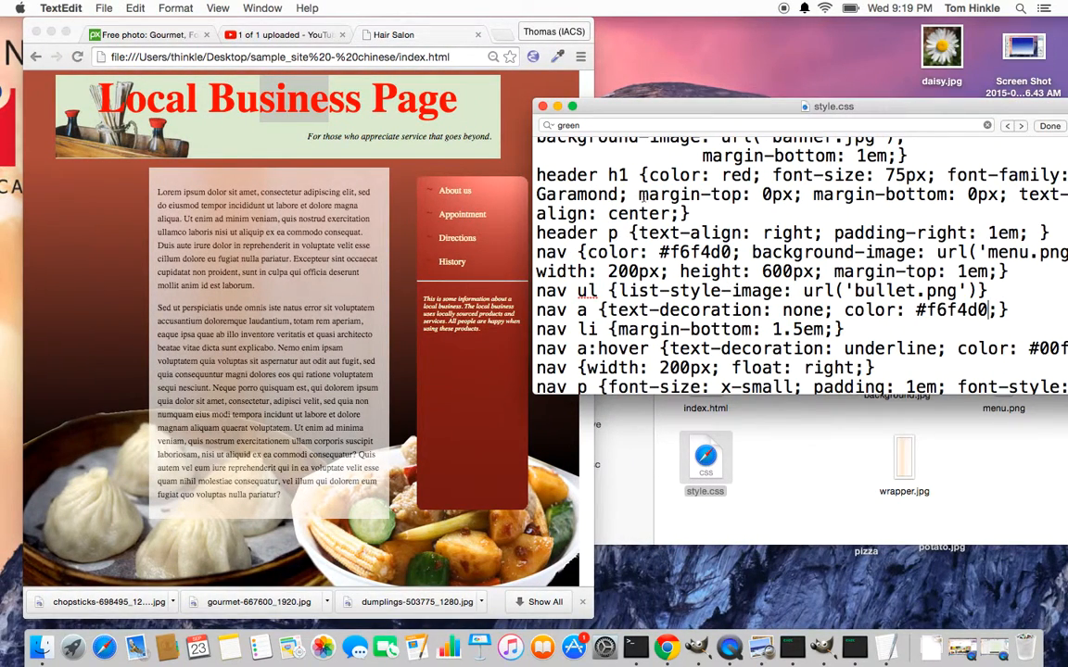
- Replace the header h1 color in style.css with 203b0e, save the file and reload the page in Chrome
double_click(745, 175)
key(super+v)
key(super+s)
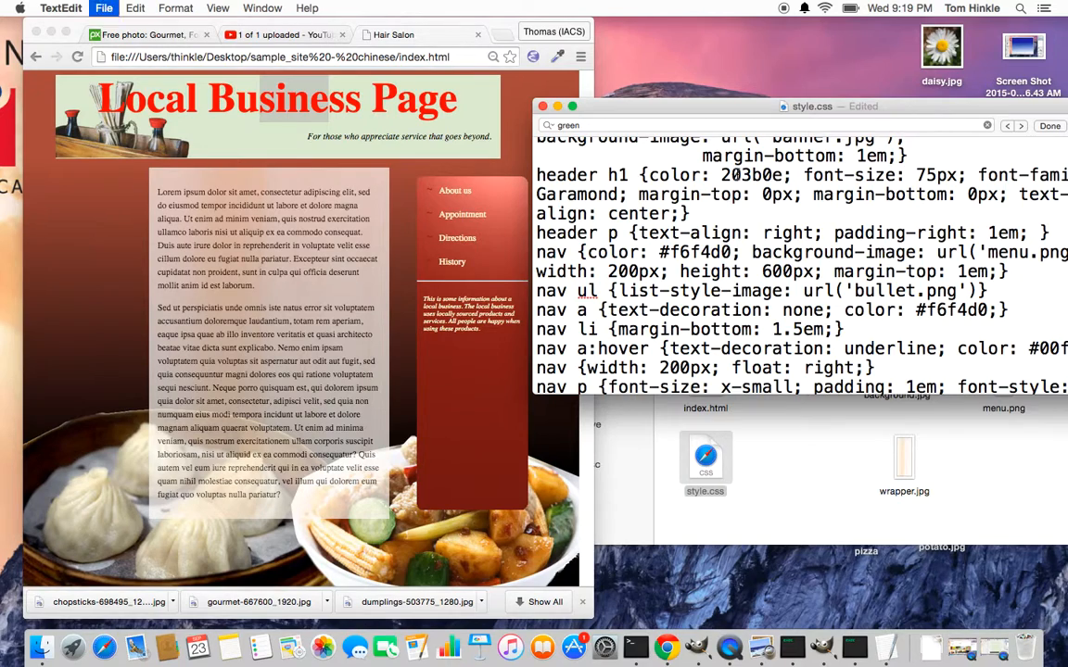
click(503, 264)
key(super+r)
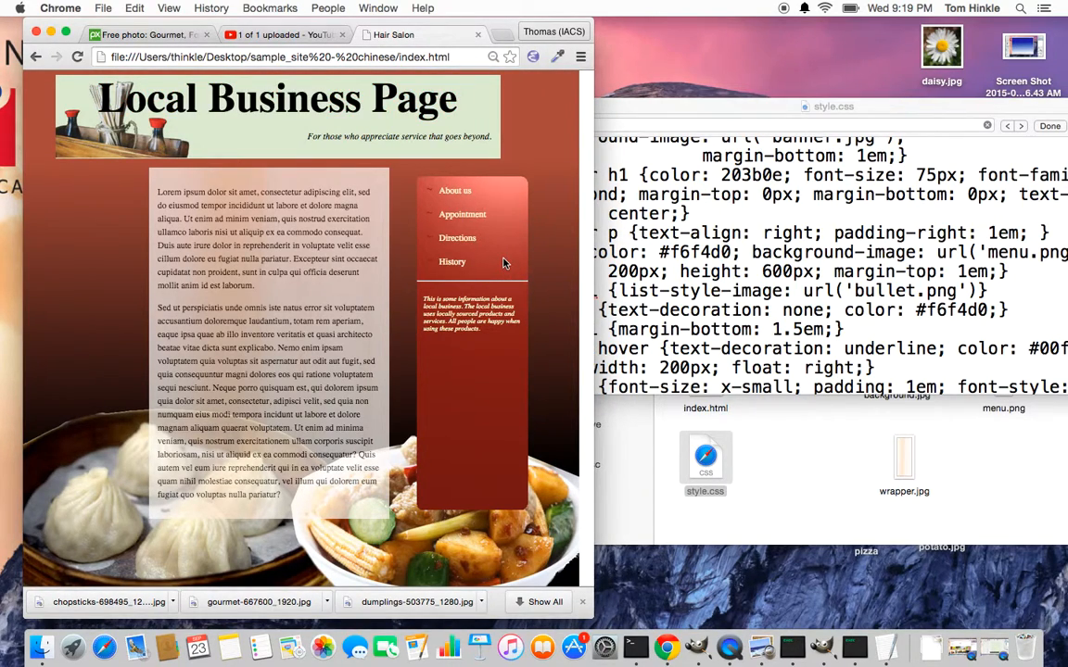
click(739, 175)
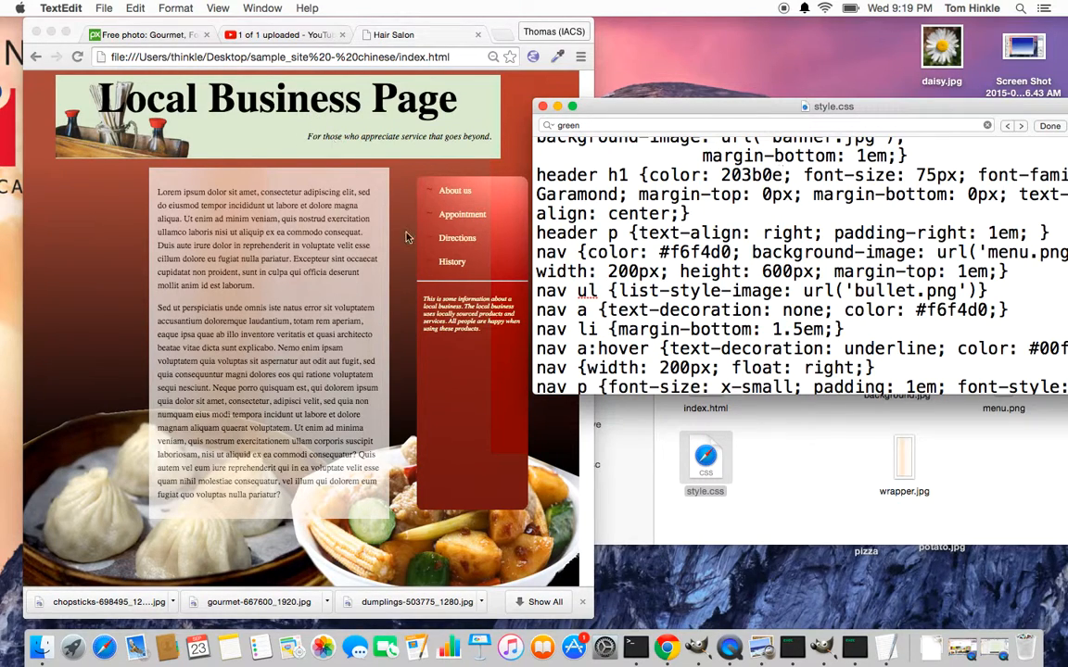
- Return to GIMP, sample greens from the cucumber and the front vegetable's upper edge, and raise the last one's value to 38
key(ctrl+Right)
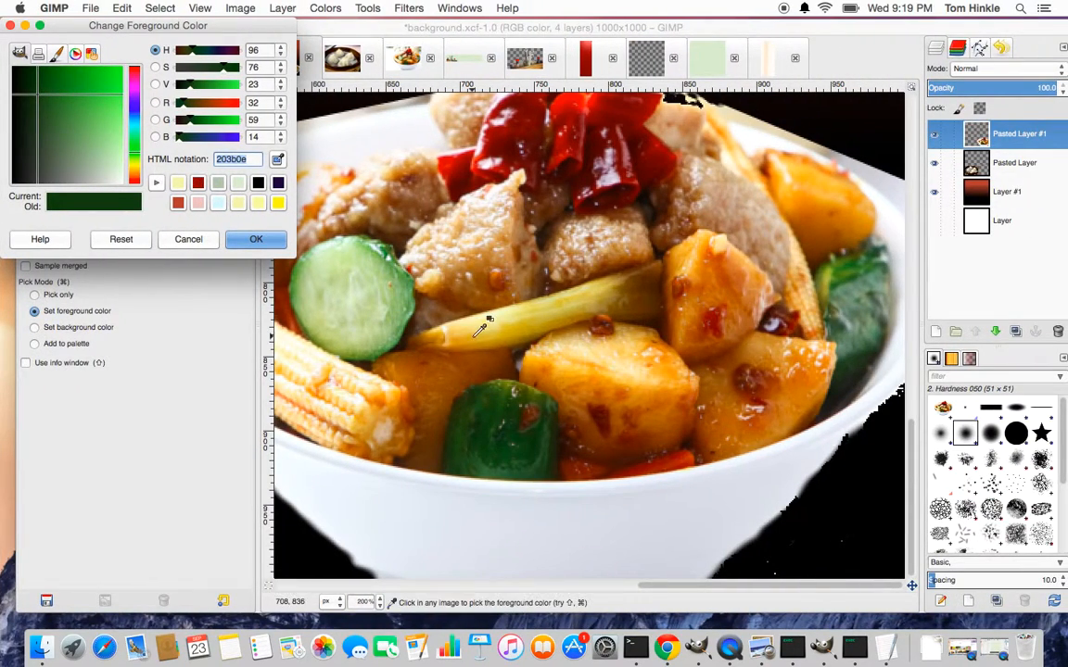
click(398, 269)
click(395, 267)
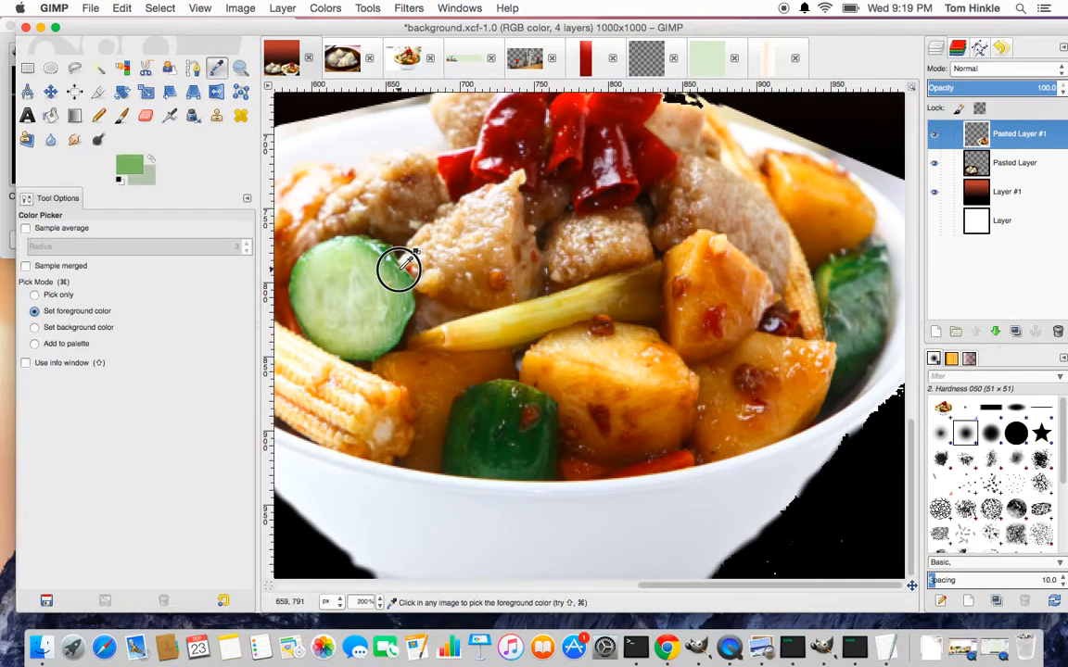
click(401, 279)
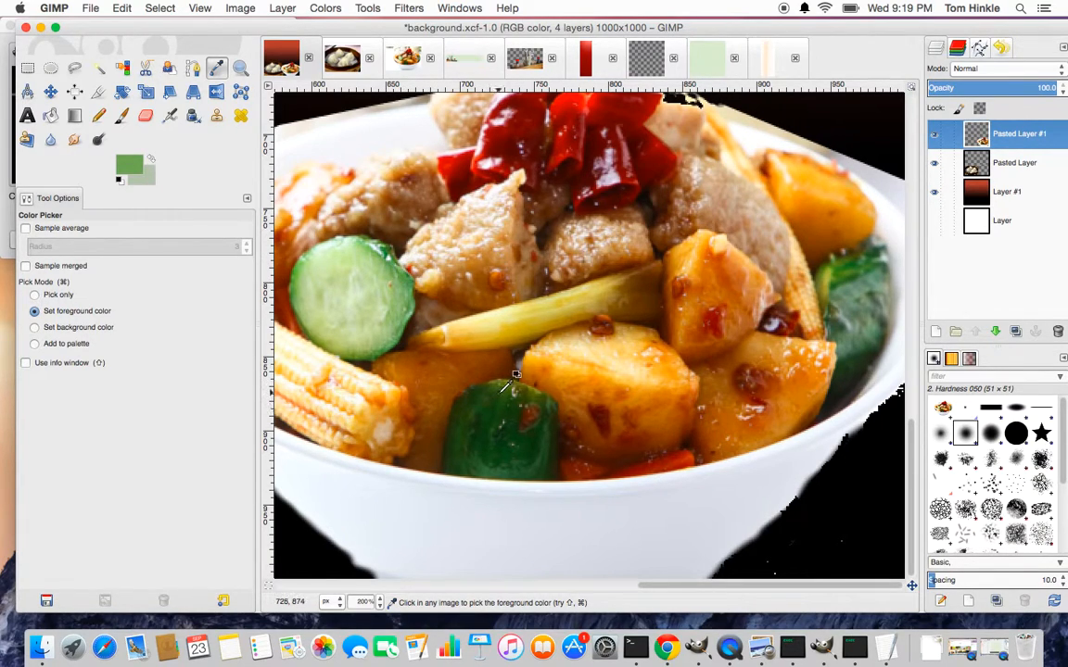
click(501, 389)
click(130, 163)
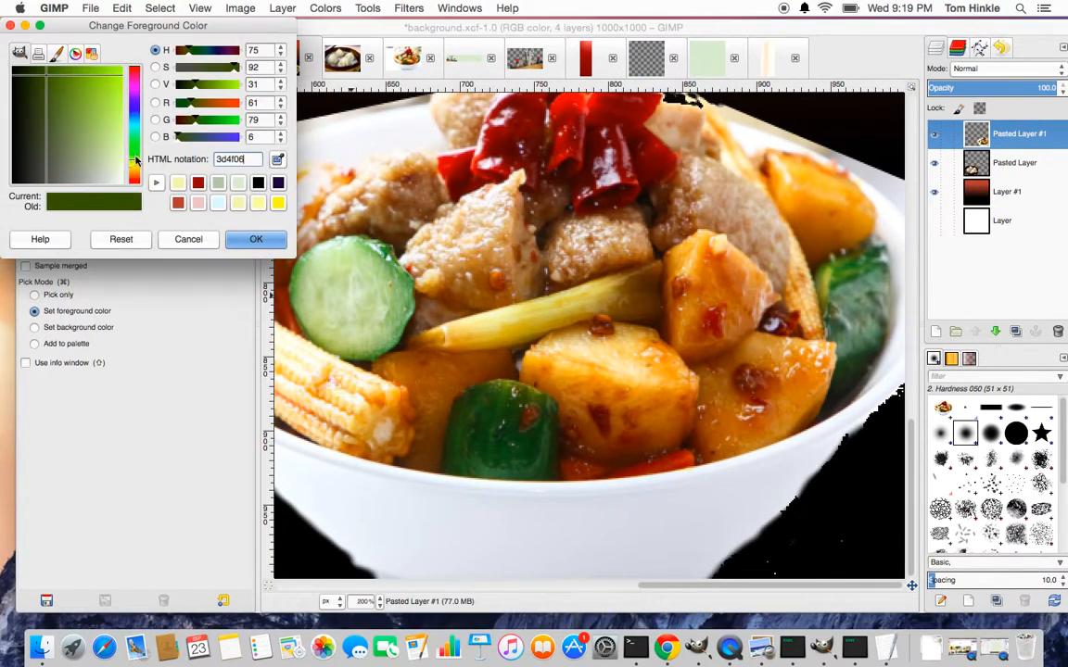
drag(195, 85, 201, 88)
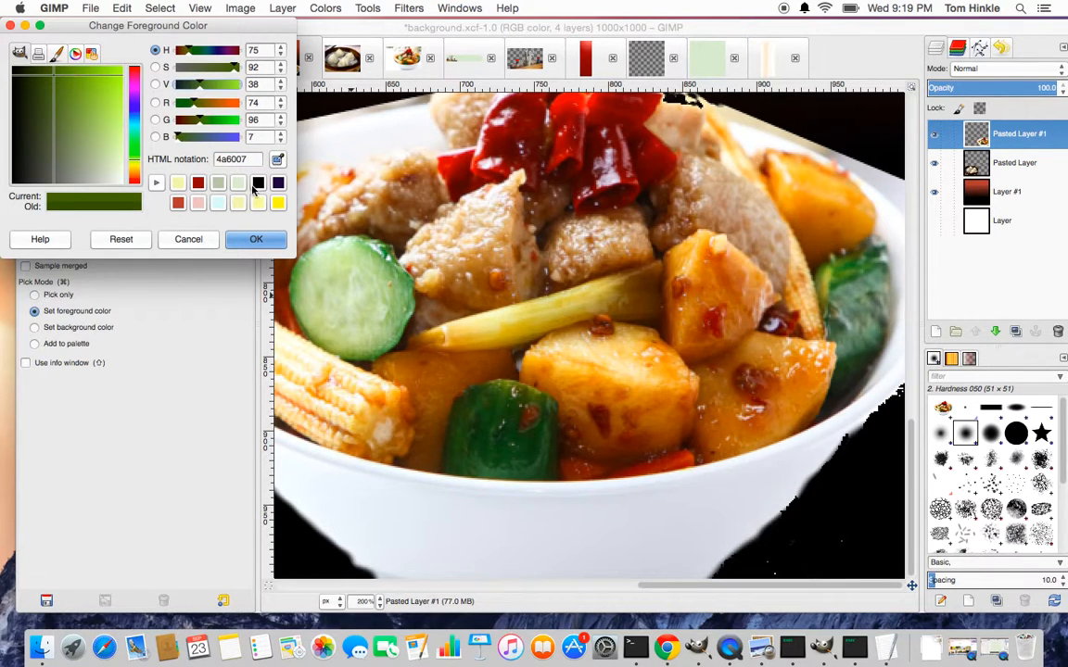
- Set the header h1 color in style.css to 4a6007, save the file and reload the page in Chrome
key(ctrl+Left)
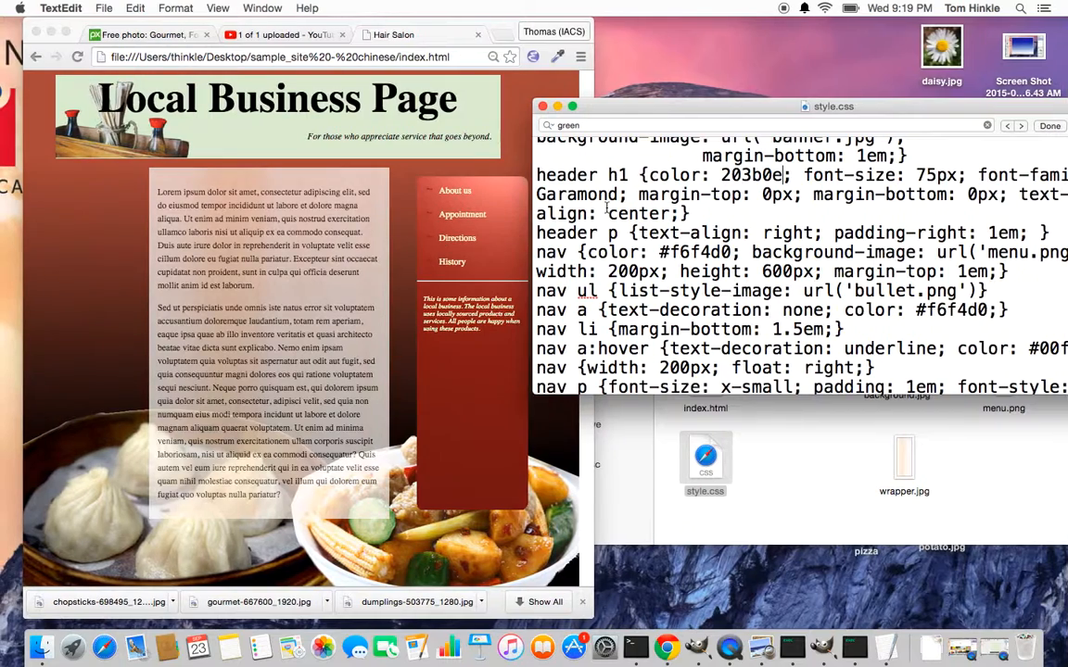
double_click(747, 174)
text(4a6007)
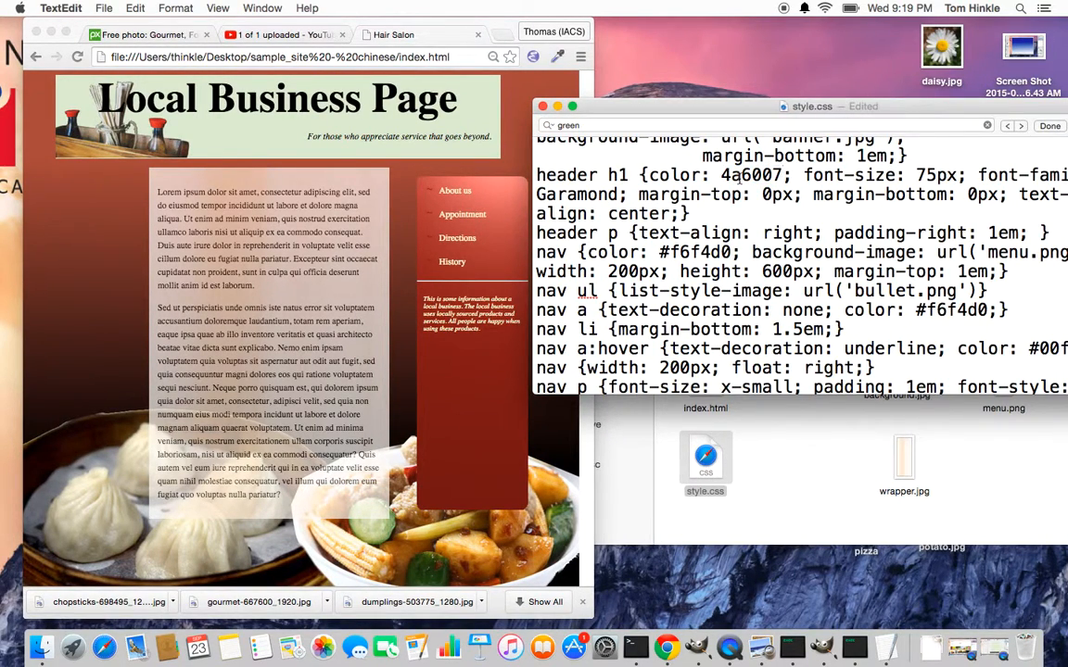
click(400, 338)
key(super+r)
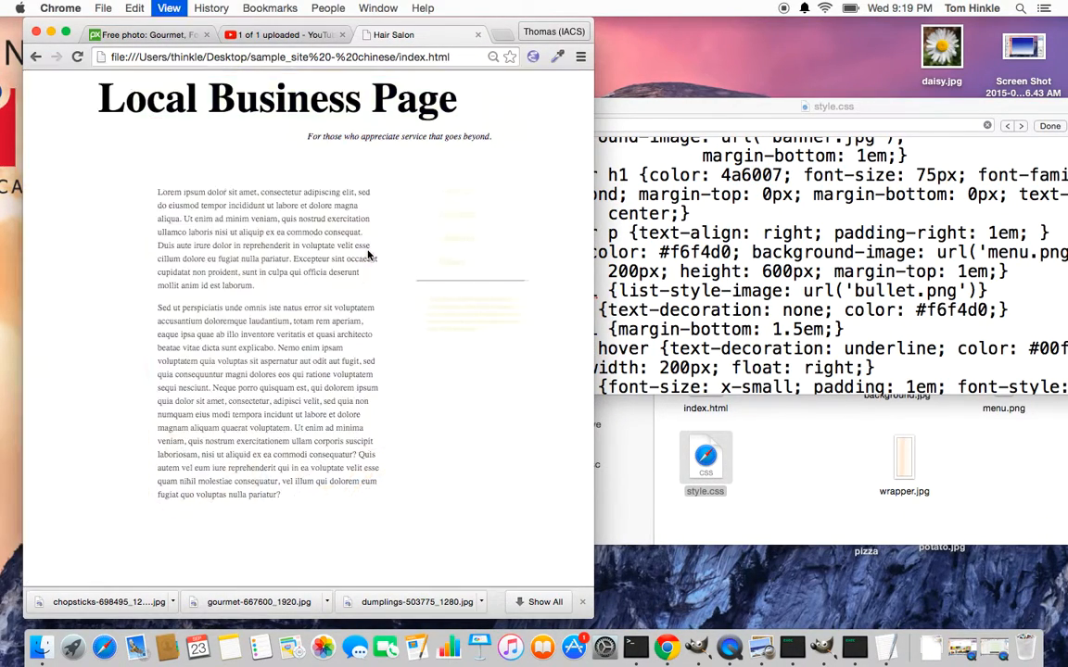
click(682, 202)
scroll(746, 184, up, 1)
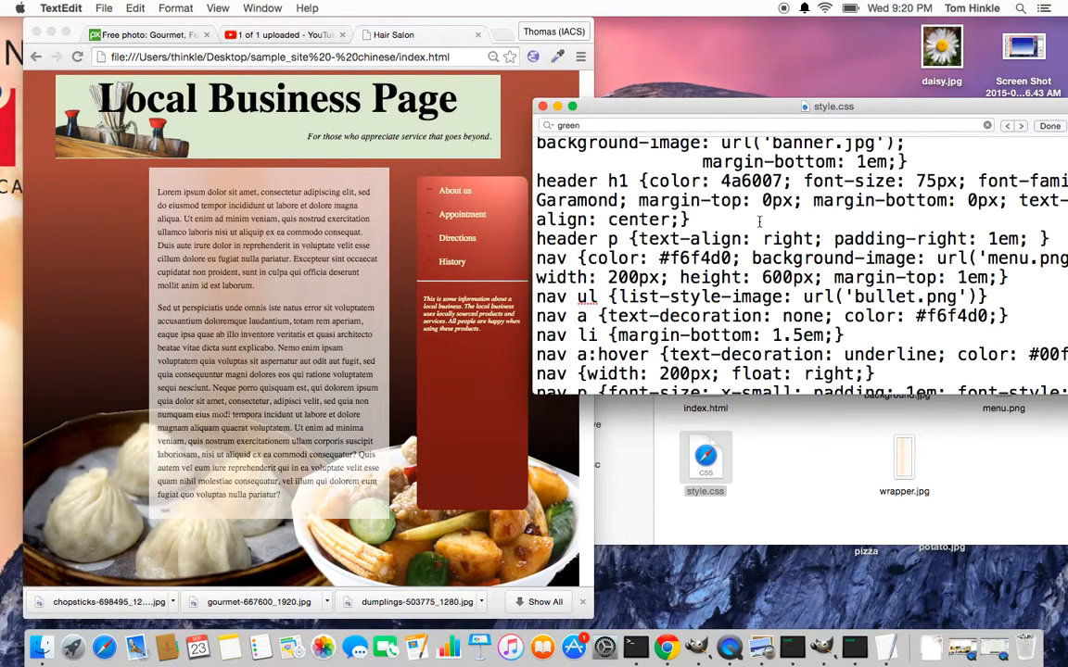
click(299, 107)
key(super+r)
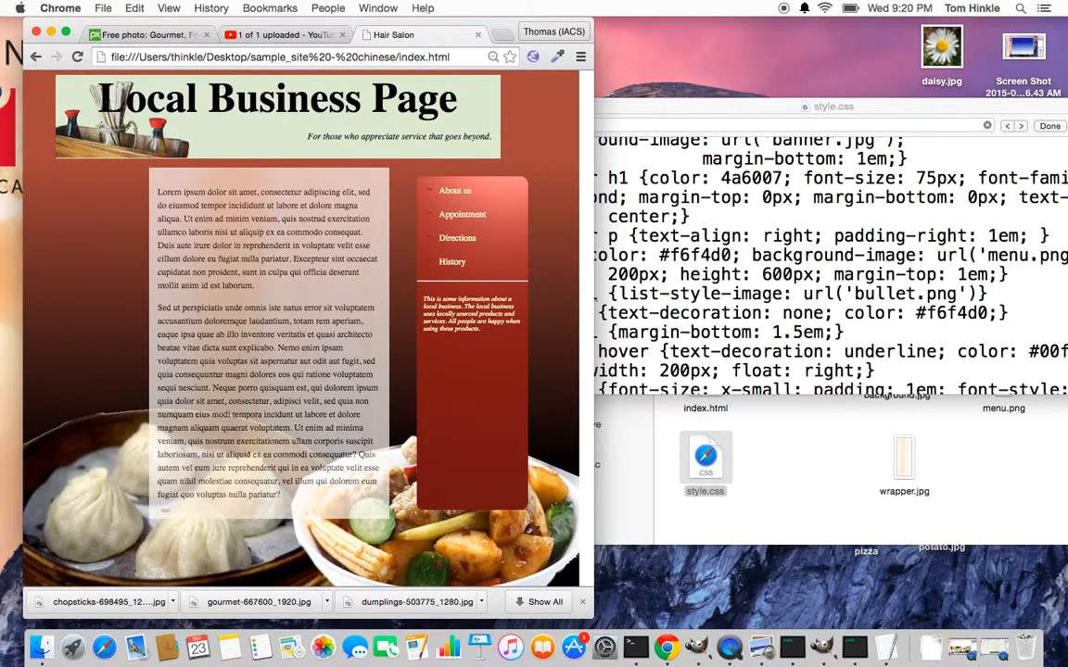
- Return to GIMP, brighten the foreground green to 5f7b09 and copy its HTML notation
key(ctrl+Right)
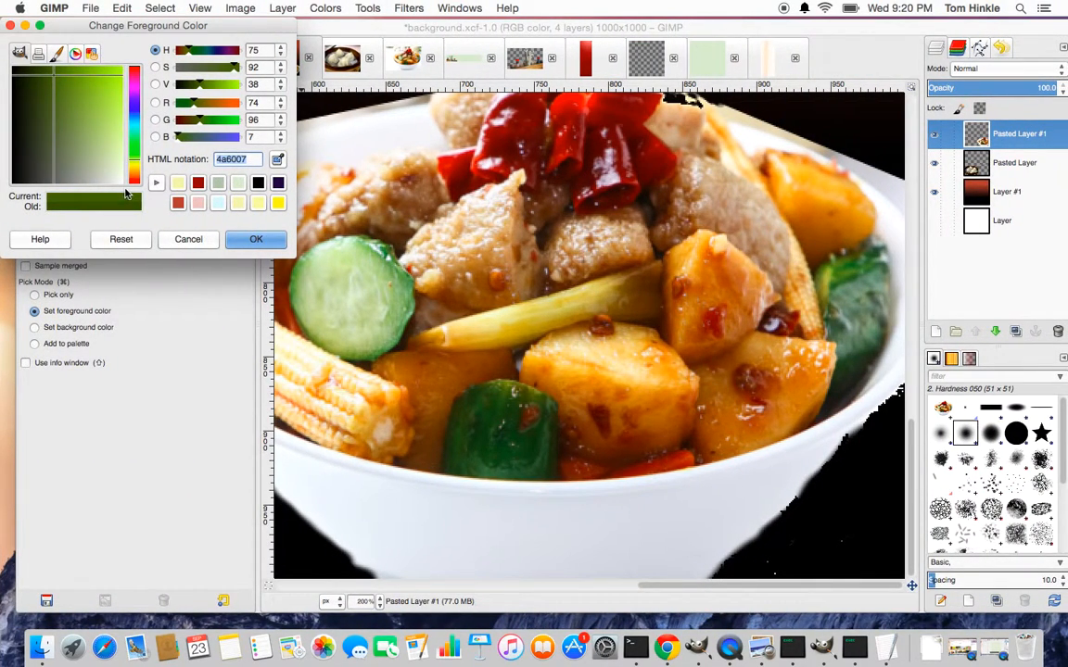
drag(199, 88, 205, 88)
double_click(243, 160)
key(super+c)
key(super+Tab)
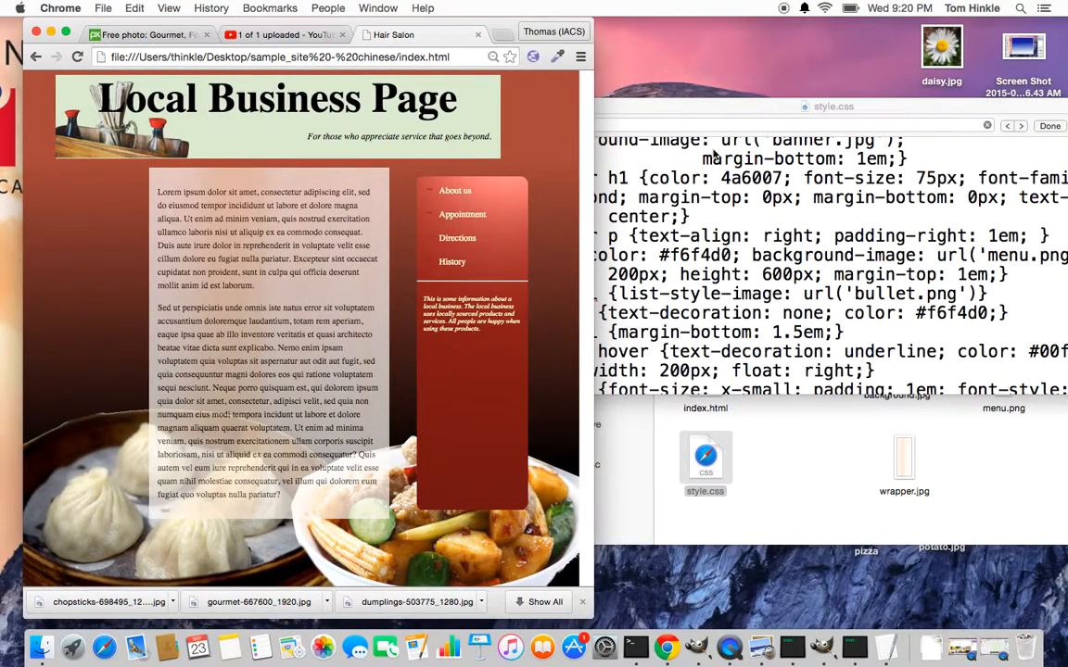
- Change the header h1 color in style.css to #5f7b09 including the hash sign, save and reload the page in Chrome
double_click(732, 178)
key(super+v)
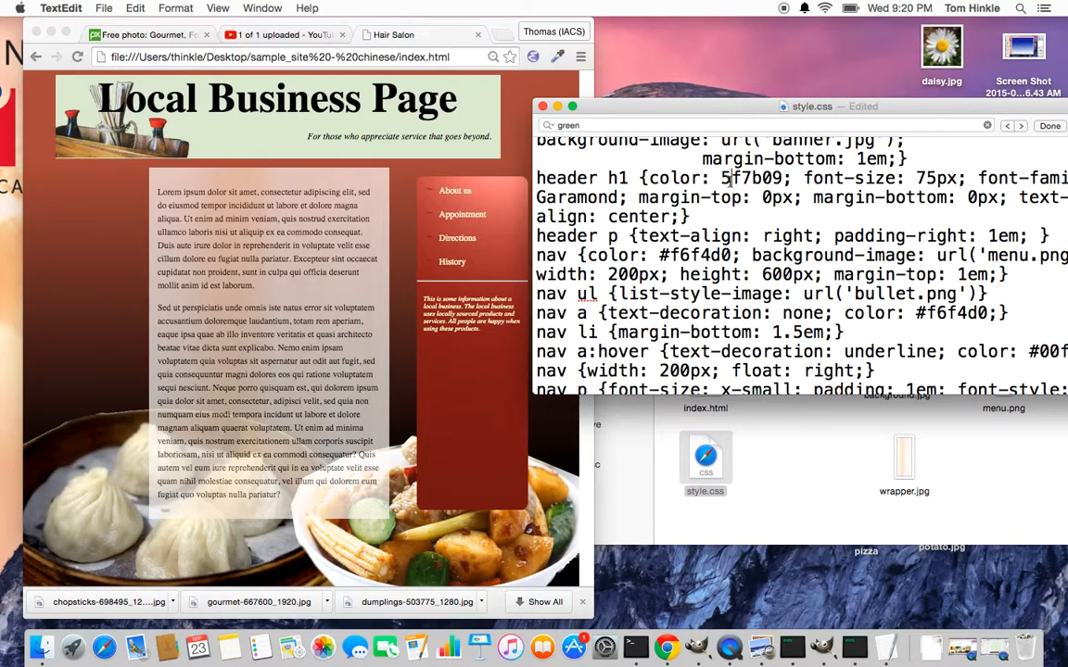
text(#)
key(super+s)
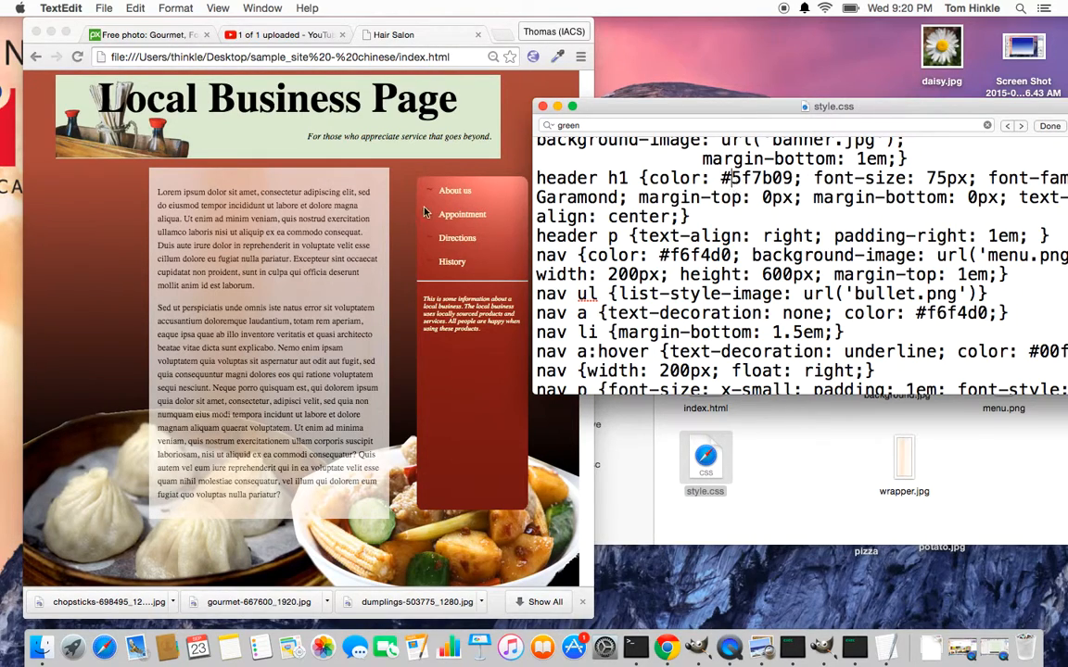
click(419, 213)
key(super+r)
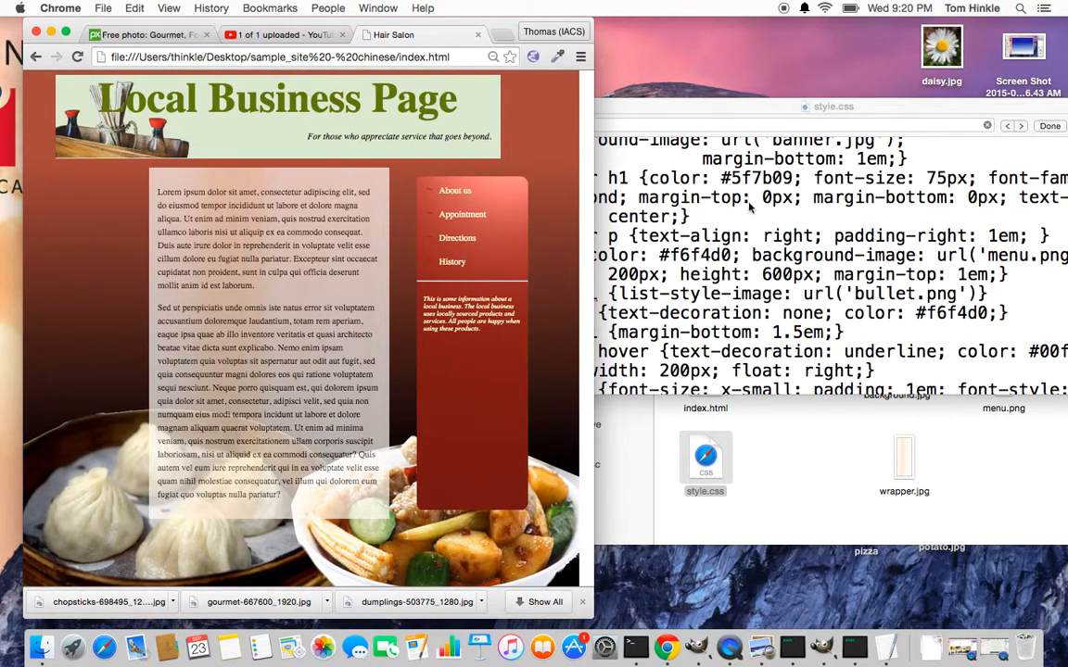
- Undo the header h1 color edits back to 203b0e, prefix the code with #, save and reload the page in Chrome
click(686, 177)
double_click(718, 178)
key(super+v)
key(super+z)
key(super+z)
click(720, 178)
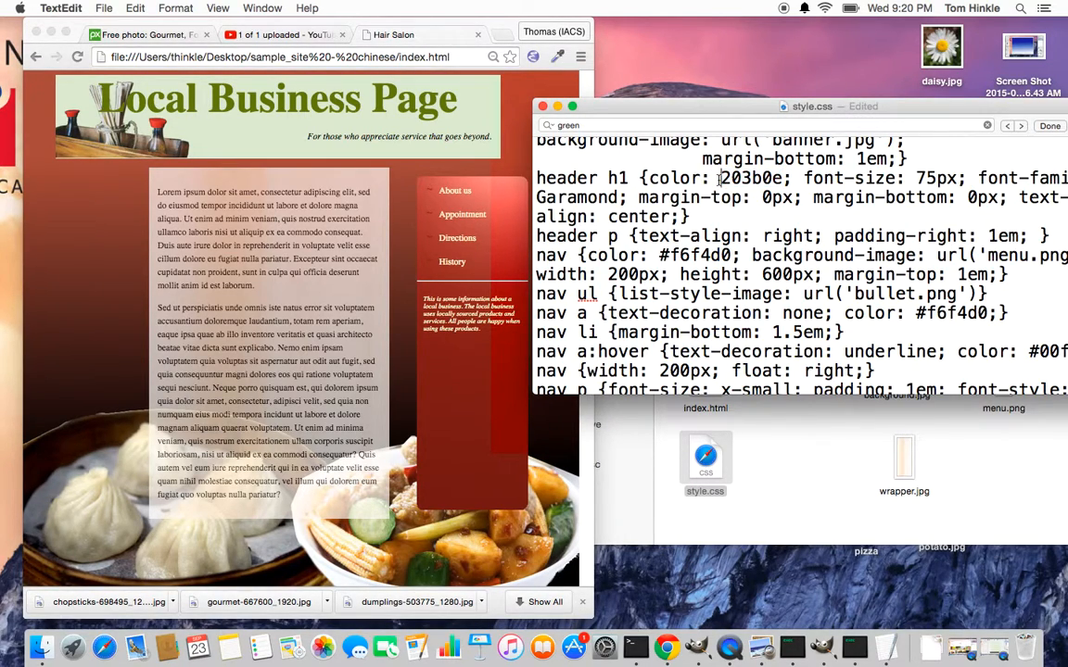
key(super+s)
click(419, 265)
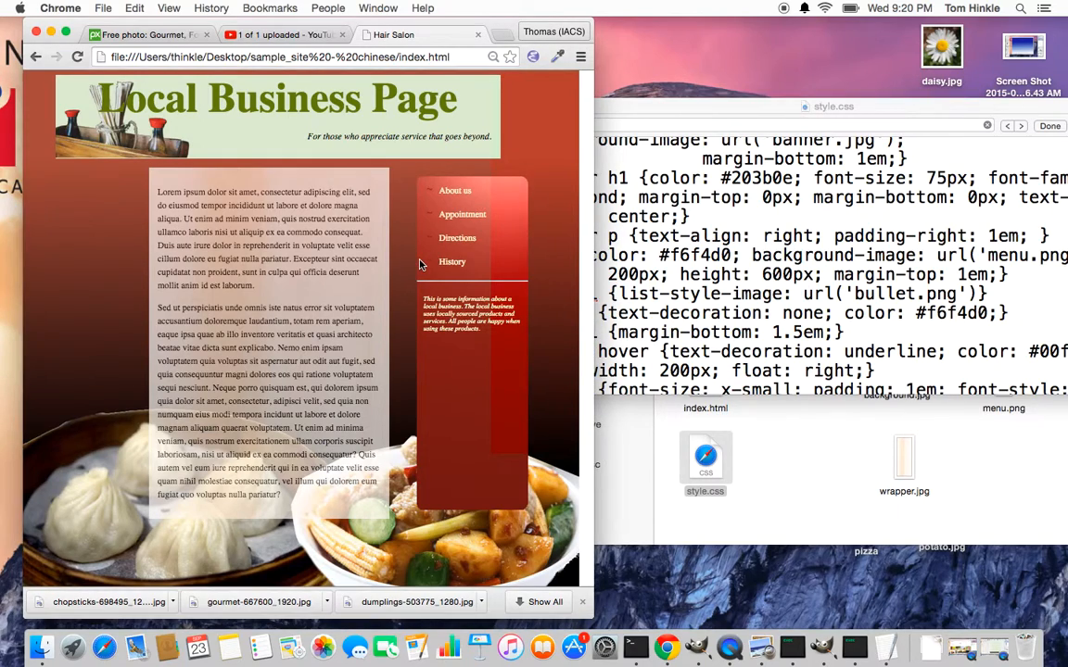
key(super+r)
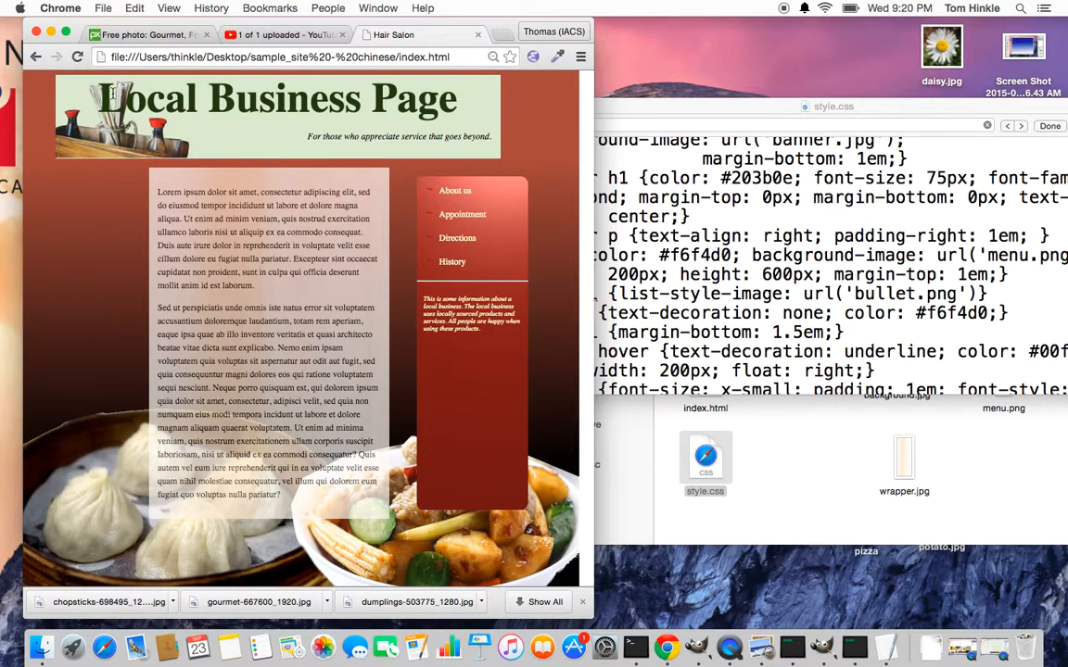
- Switch to the banner image in GIMP and select a rectangle of about 96 × 81 px around the chopsticks' upper part
key(ctrl+Right)
click(451, 34)
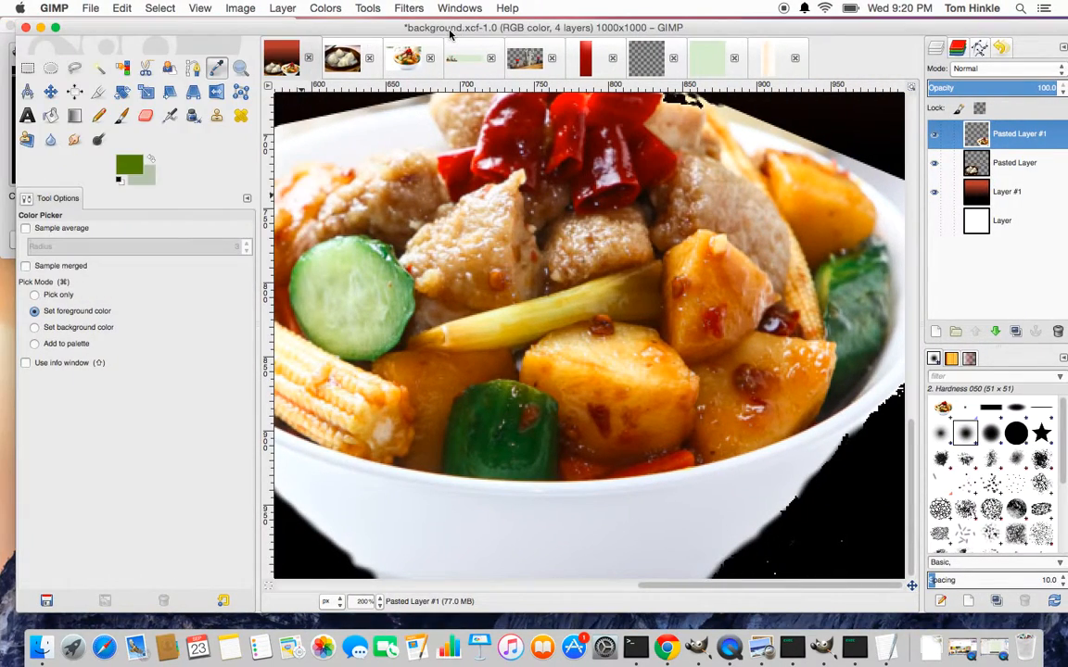
click(458, 74)
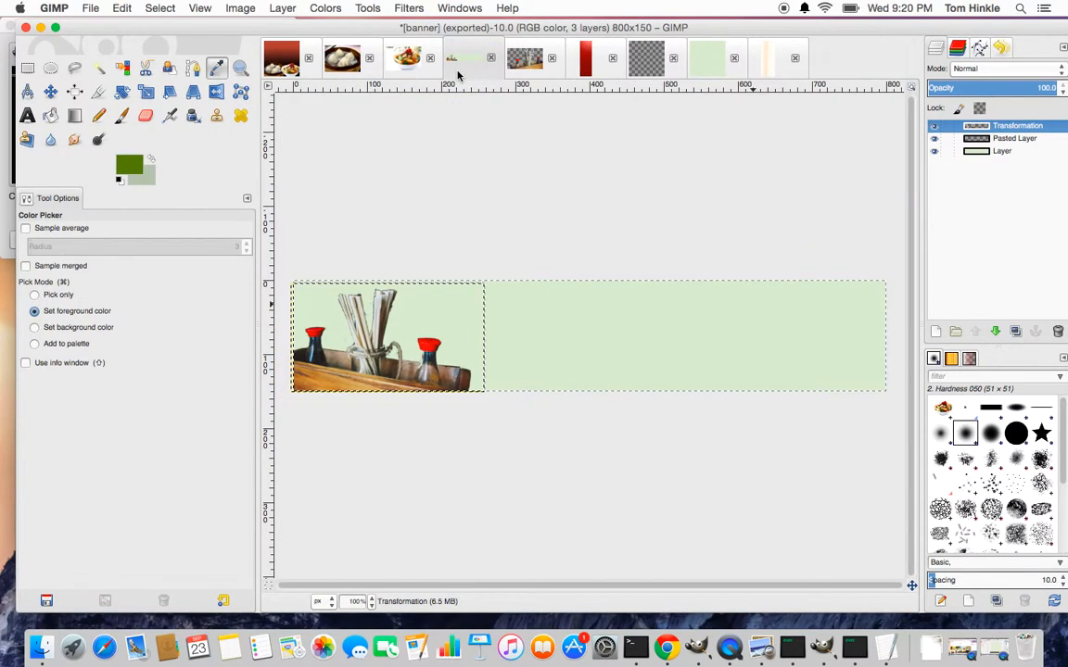
key(shift)
key(plus)
key(plus)
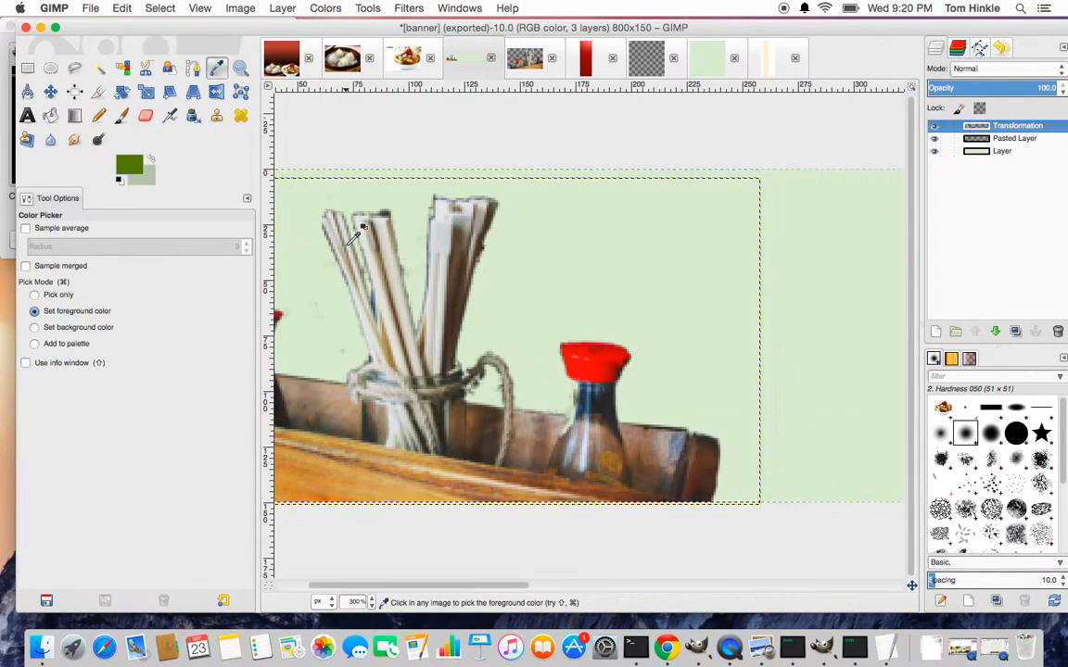
click(27, 70)
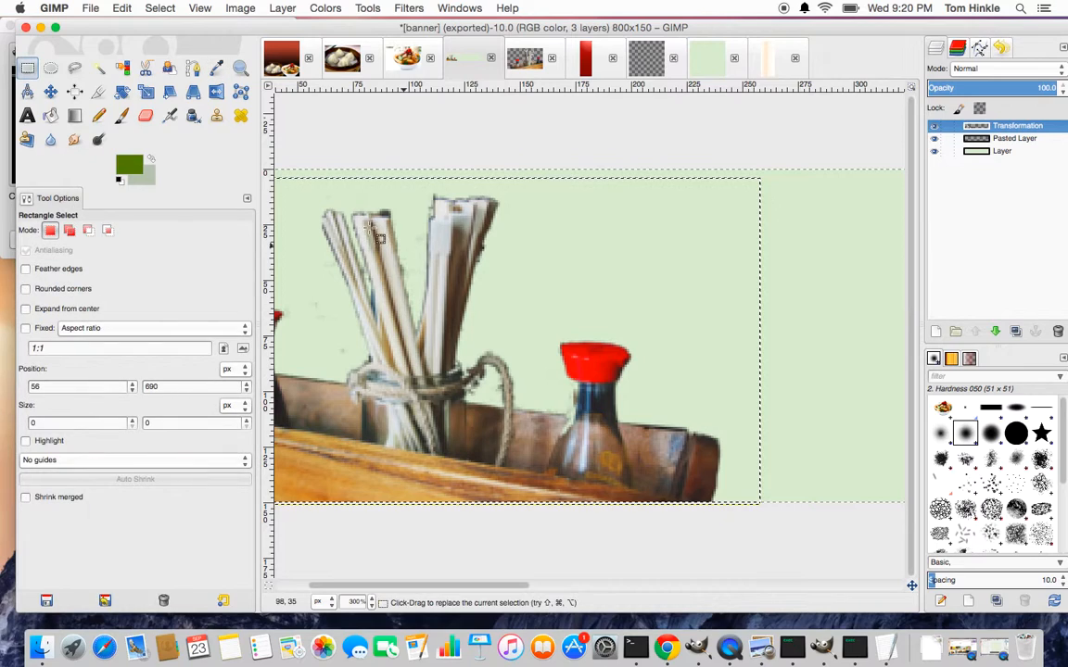
drag(303, 181, 515, 359)
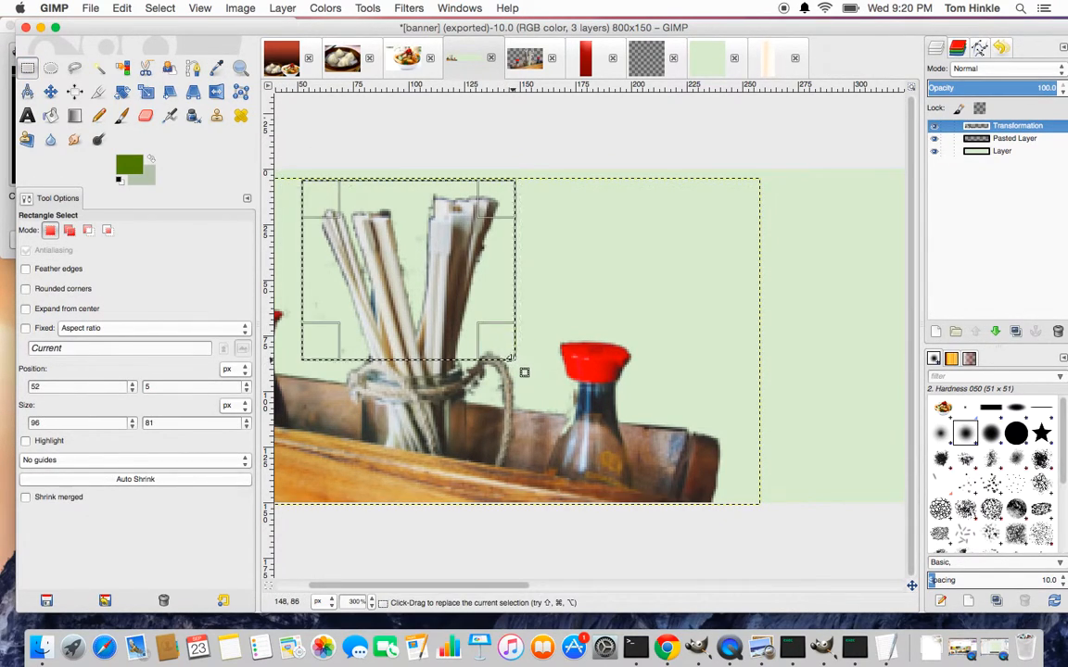
- Hide the Pasted Layer, keeping the Transformation layer active
click(964, 139)
click(960, 129)
click(934, 138)
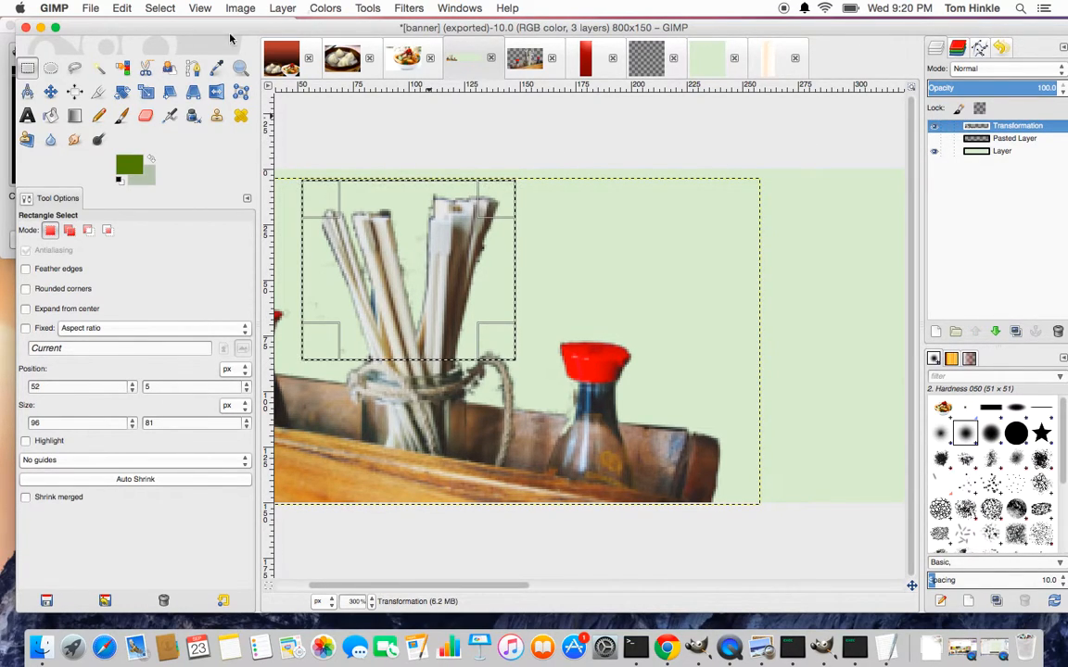
- Apply the plain Blur filter to the selected chopsticks area on the Transformation layer
click(74, 116)
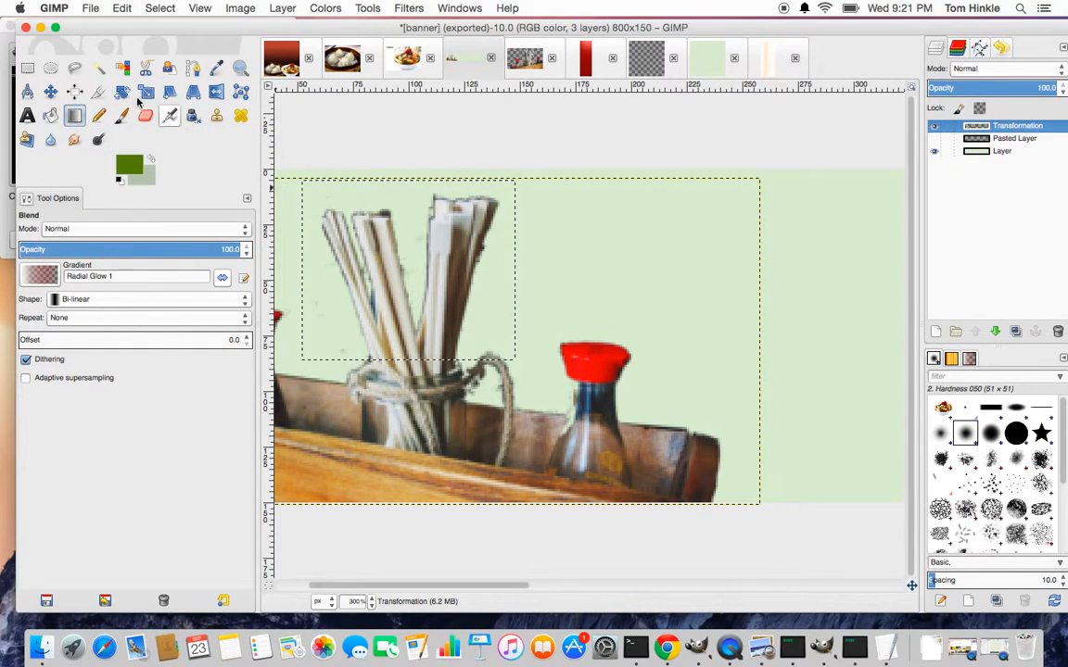
click(367, 7)
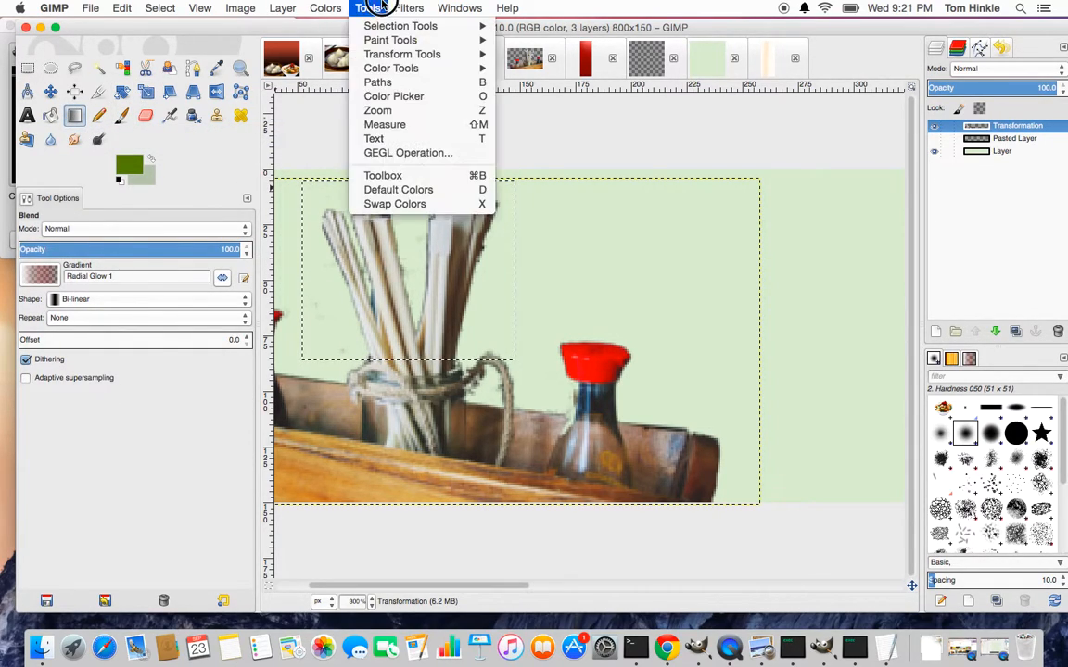
mouse_move(408, 8)
mouse_move(556, 91)
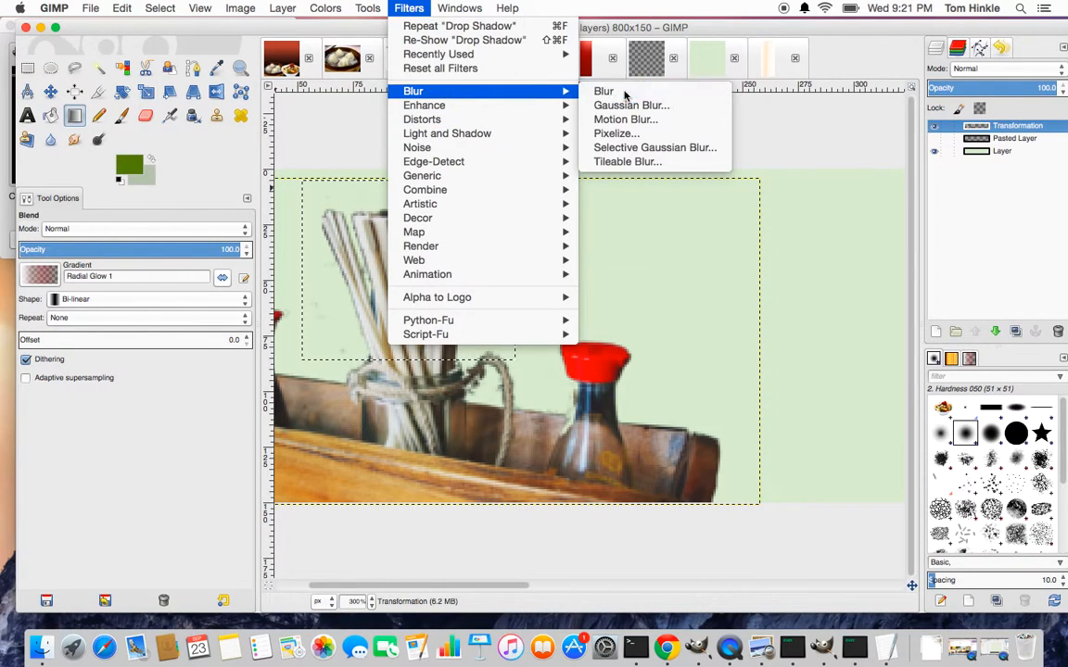
click(627, 91)
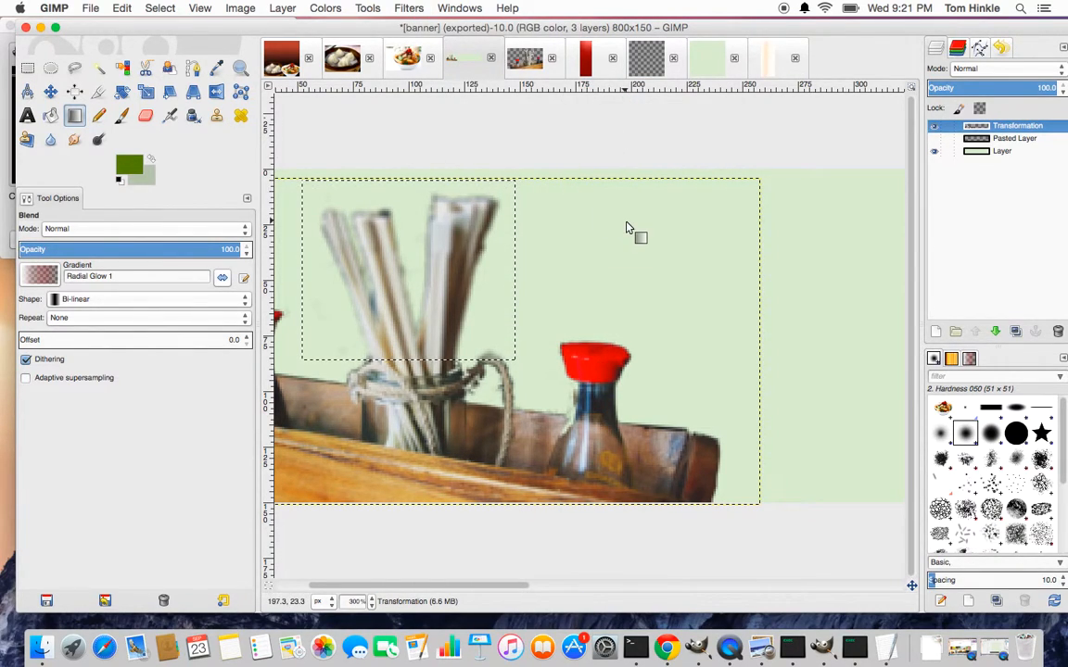
- Export the image as banner.jpg in sample_site - chinese at quality 90, replacing the existing file, and switch back to Chrome
key(ctrl+s)
key(super+shift+e)
click(698, 436)
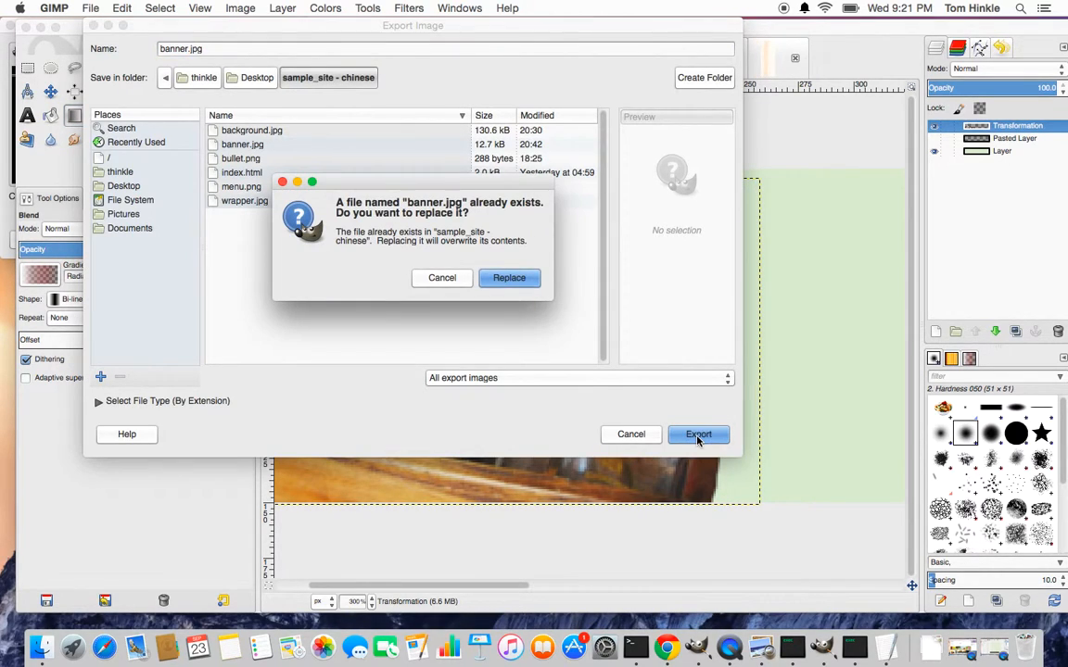
click(517, 280)
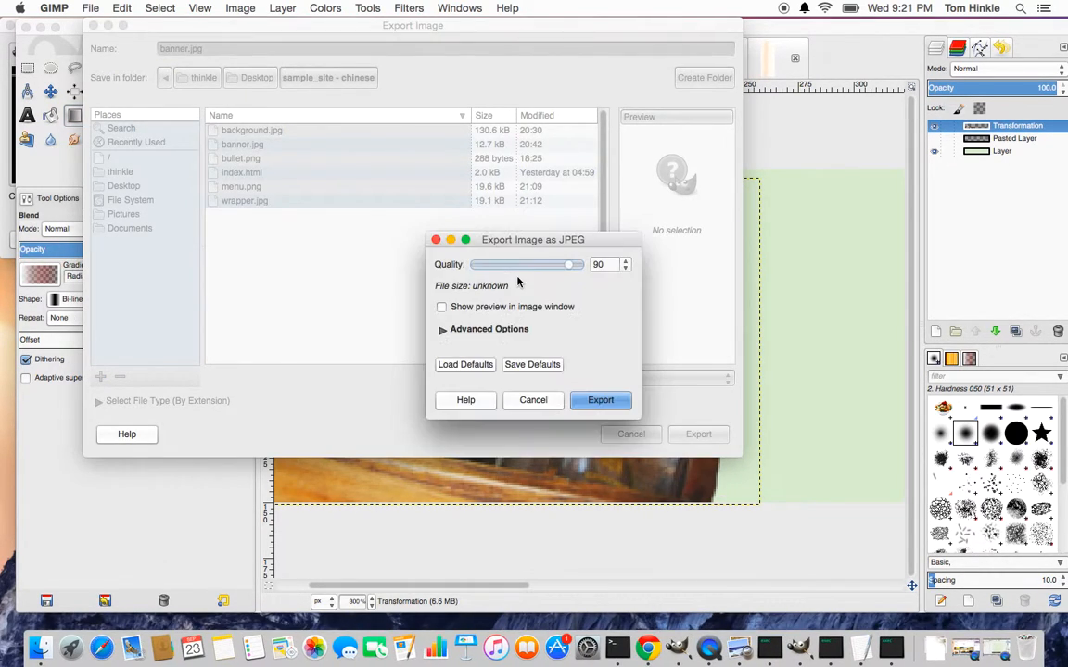
click(601, 400)
key(ctrl+Left)
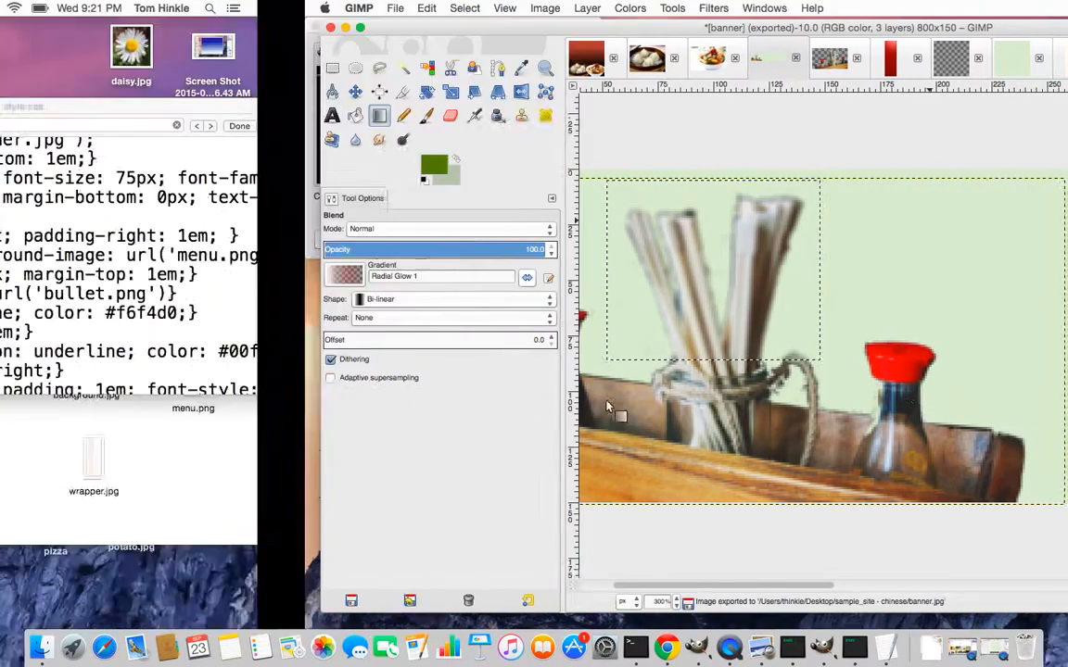
- Reload the page in Chrome to check the updated banner and look over the colour rules in style.css
key(super+r)
key(super+r)
key(super+r)
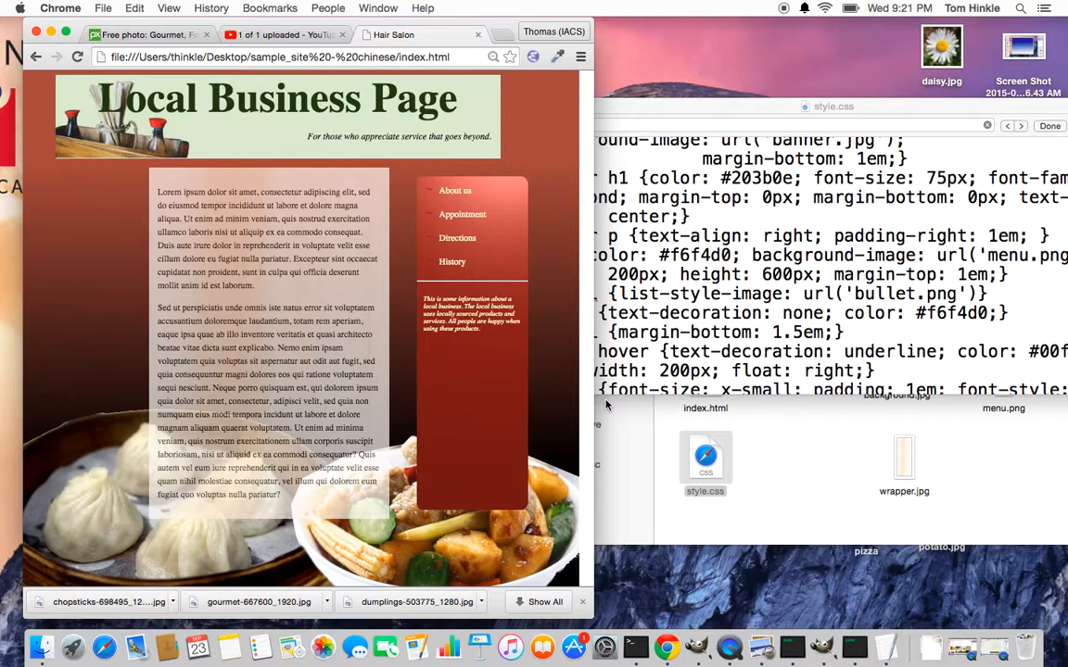
key(super+r)
click(612, 309)
scroll(650, 309, up, 5)
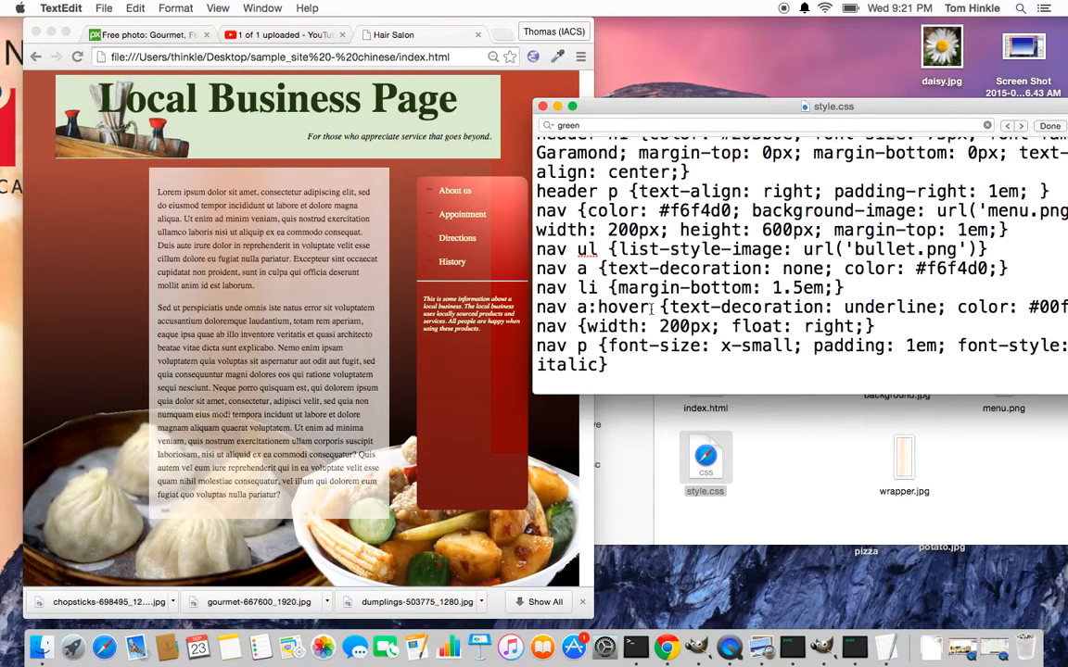
scroll(650, 309, up, 3)
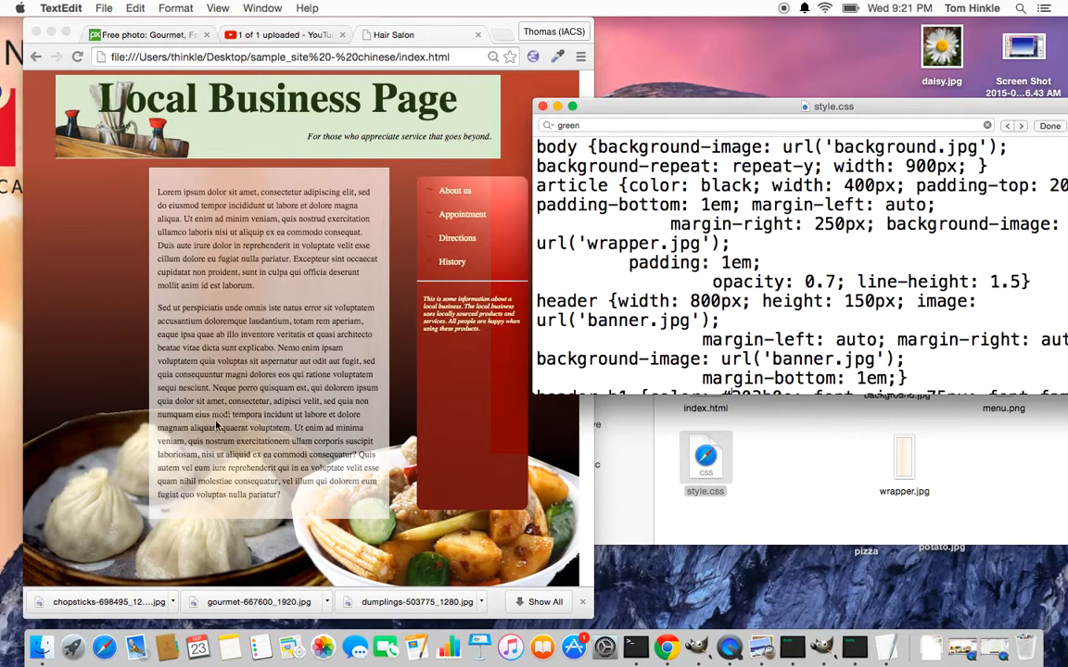
- Switch to the gourmet-667600_1920 image in GIMP and pick a dark red from the chillies as foreground colour with the Color Picker
key(ctrl+Right)
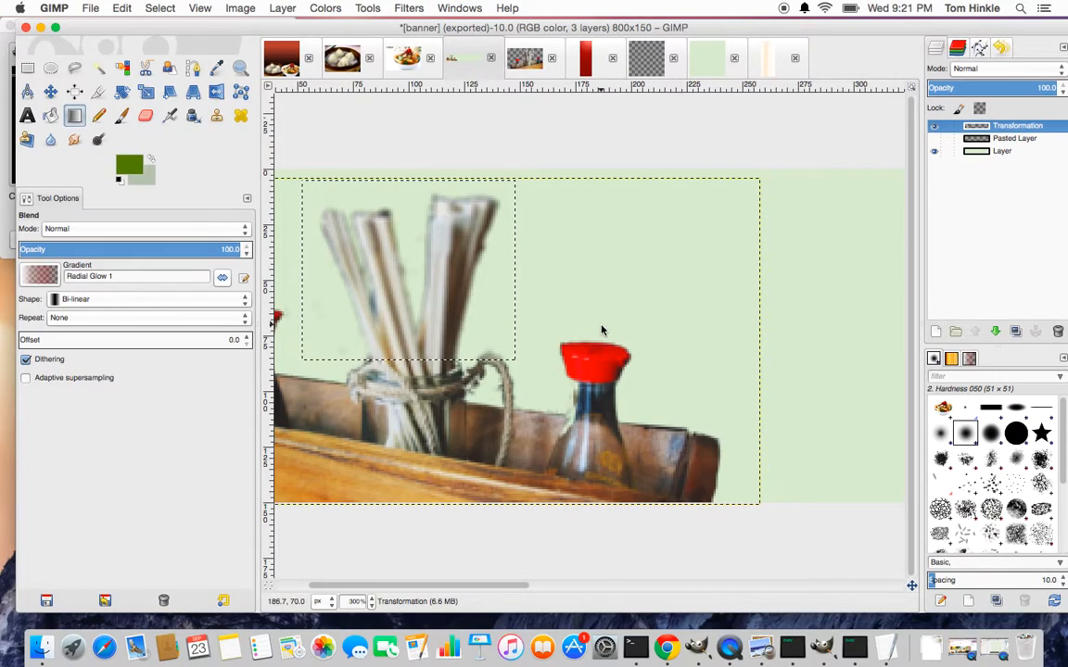
key(ctrl+Right)
key(ctrl+Left)
click(407, 55)
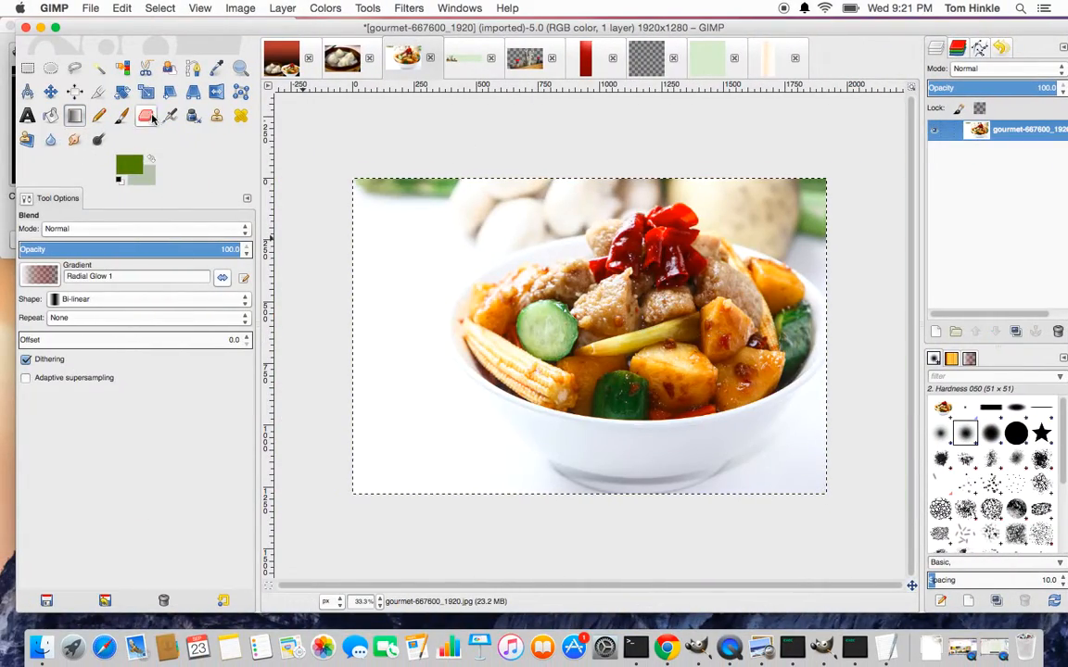
click(216, 67)
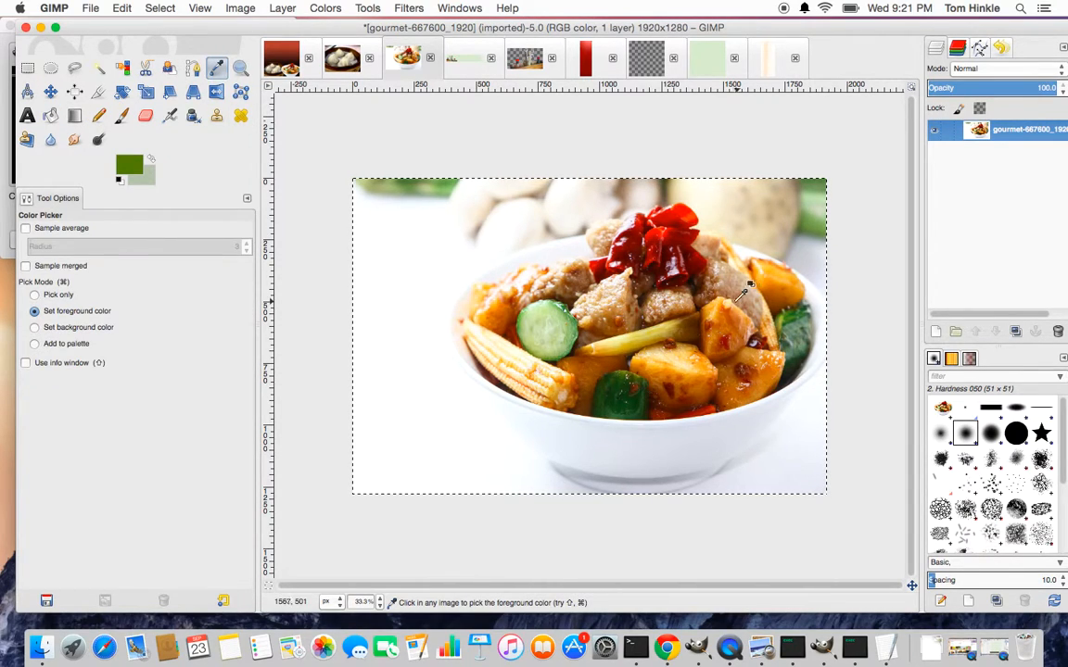
click(584, 228)
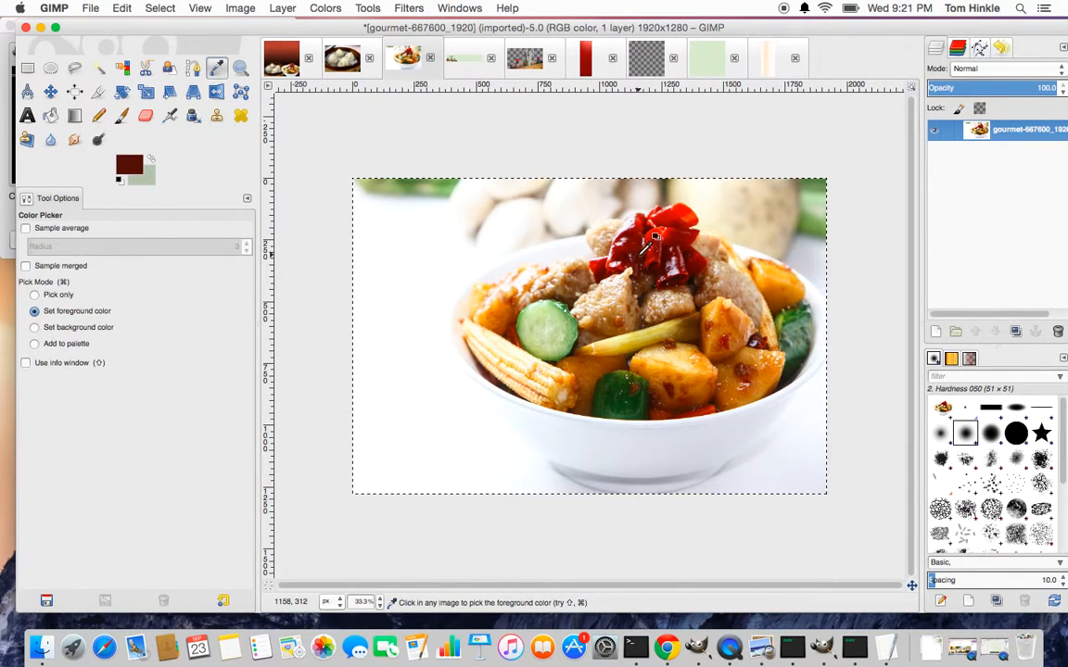
- Copy the foreground colour's HTML notation, 49120d, and leave the colour unchanged
click(135, 161)
double_click(226, 159)
key(super+c)
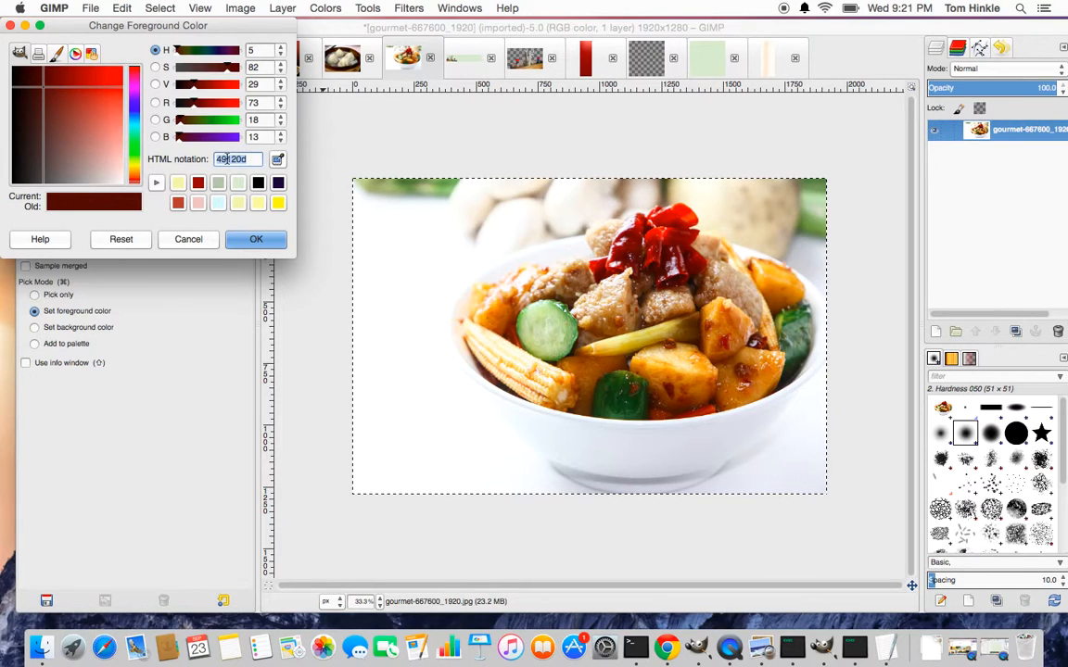
click(203, 238)
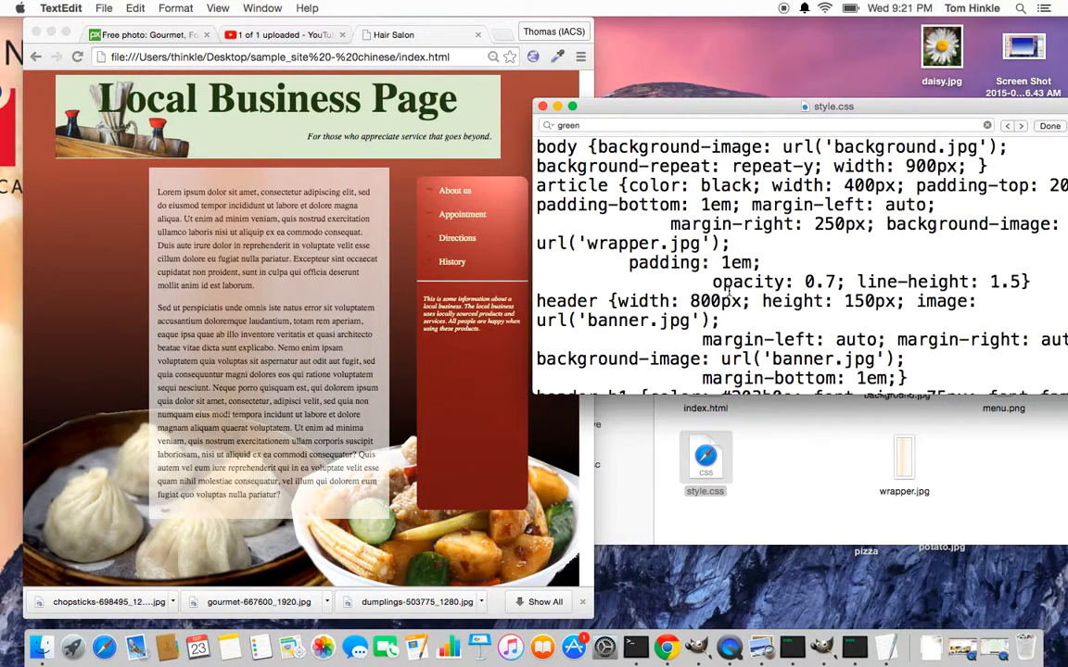
- Set the article rule's text colour to 49120d in style.css and reload the page in Chrome
scroll(728, 291, down, 2)
scroll(728, 291, down, 10)
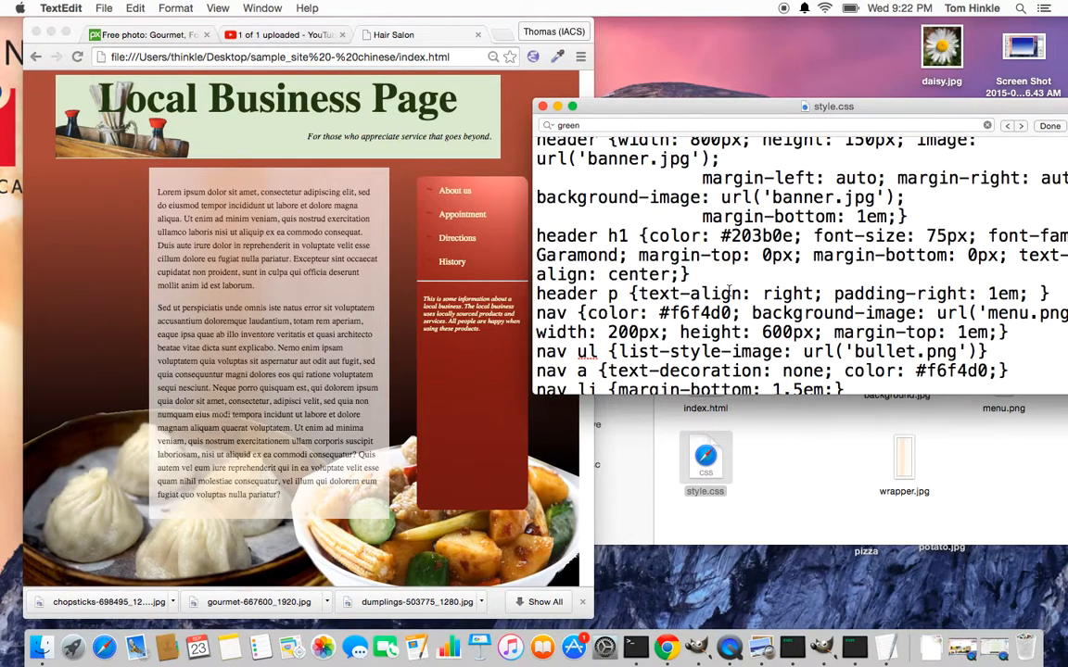
scroll(729, 291, up, 12)
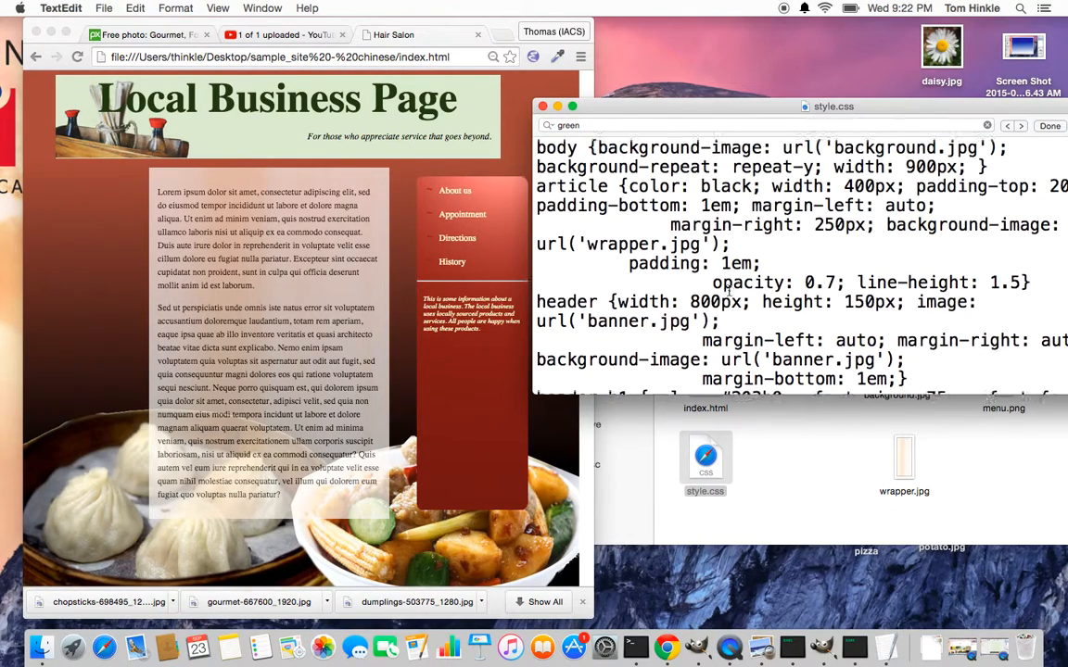
double_click(731, 186)
key(super+v)
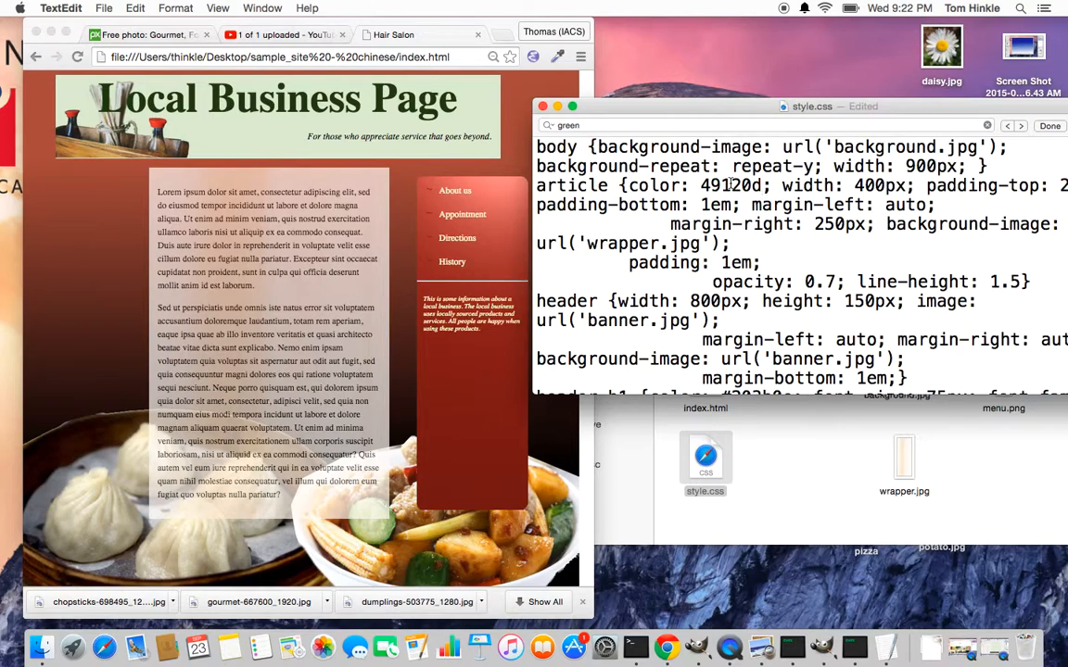
click(405, 296)
key(super+r)
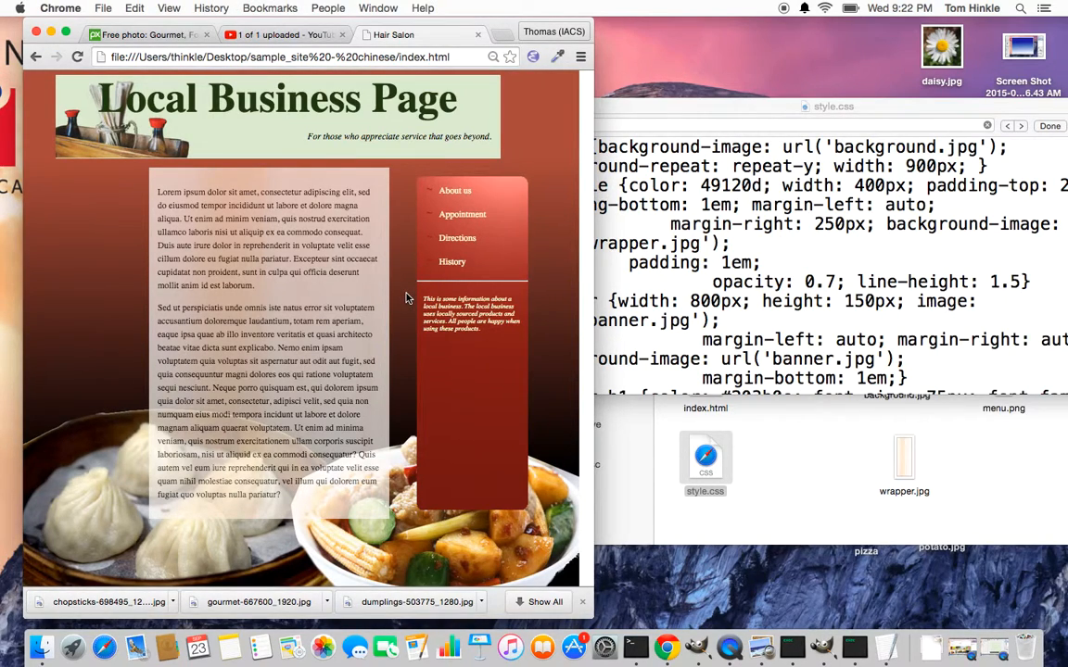
key(super+r)
- Enlarge the page and examine the colour of the article text throughout its paragraphs
key(super+equal)
key(super+equal)
key(super+equal)
key(super+equal)
key(super+equal)
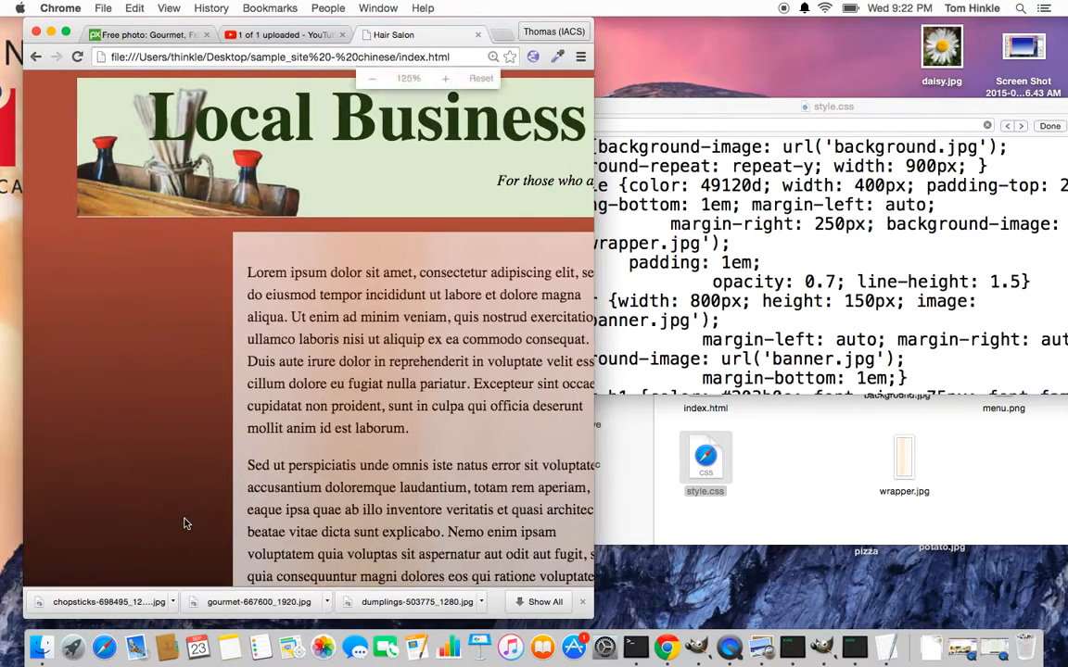
scroll(332, 496, down, 10)
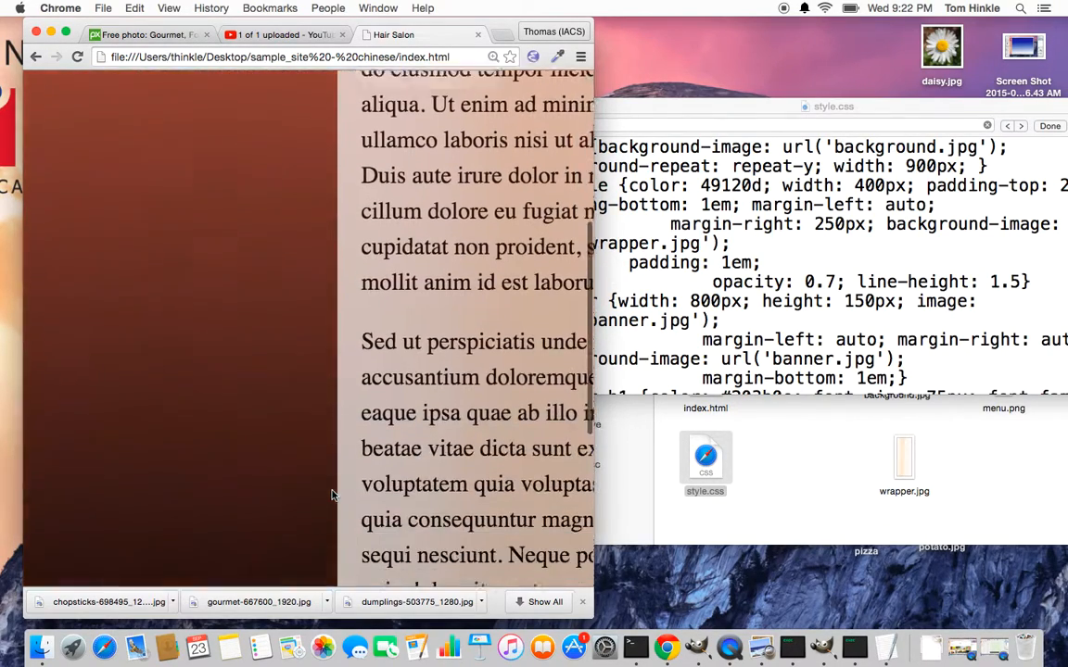
scroll(331, 496, right, 8)
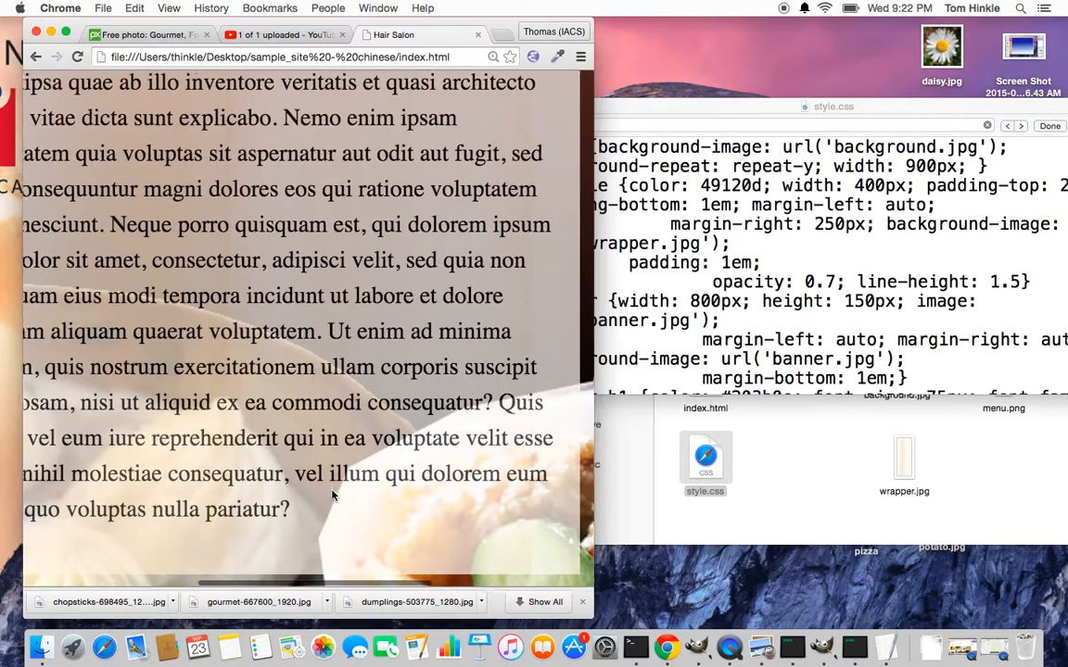
scroll(331, 496, up, 10)
scroll(332, 496, up, 2)
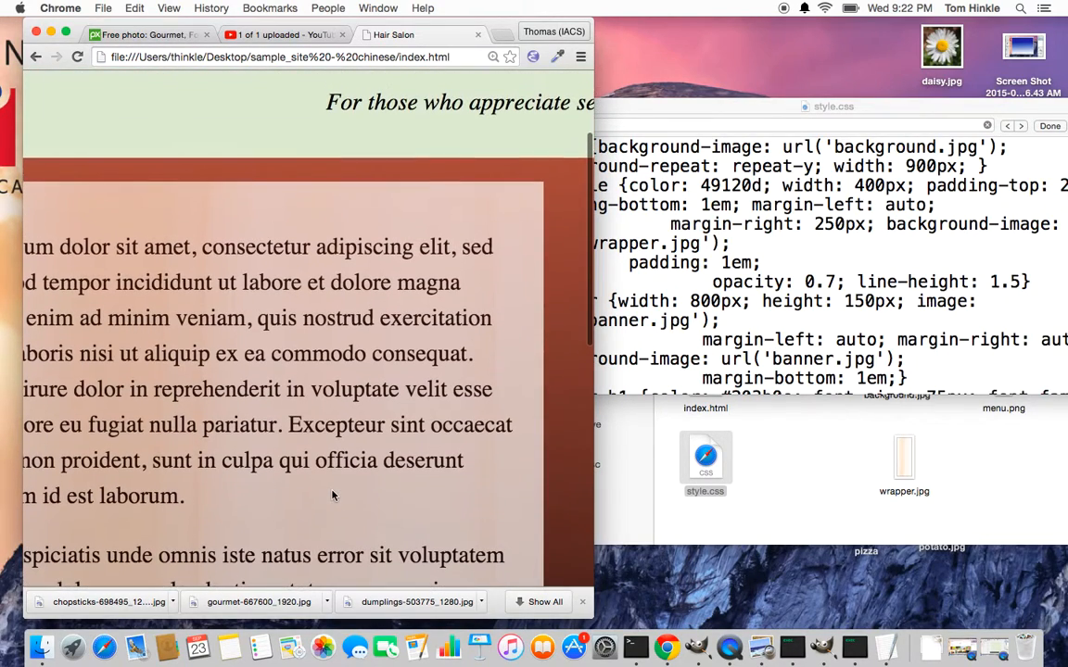
- Add the missing # before 49120d in the article rule, save style.css and reload the page
click(701, 187)
text(#)
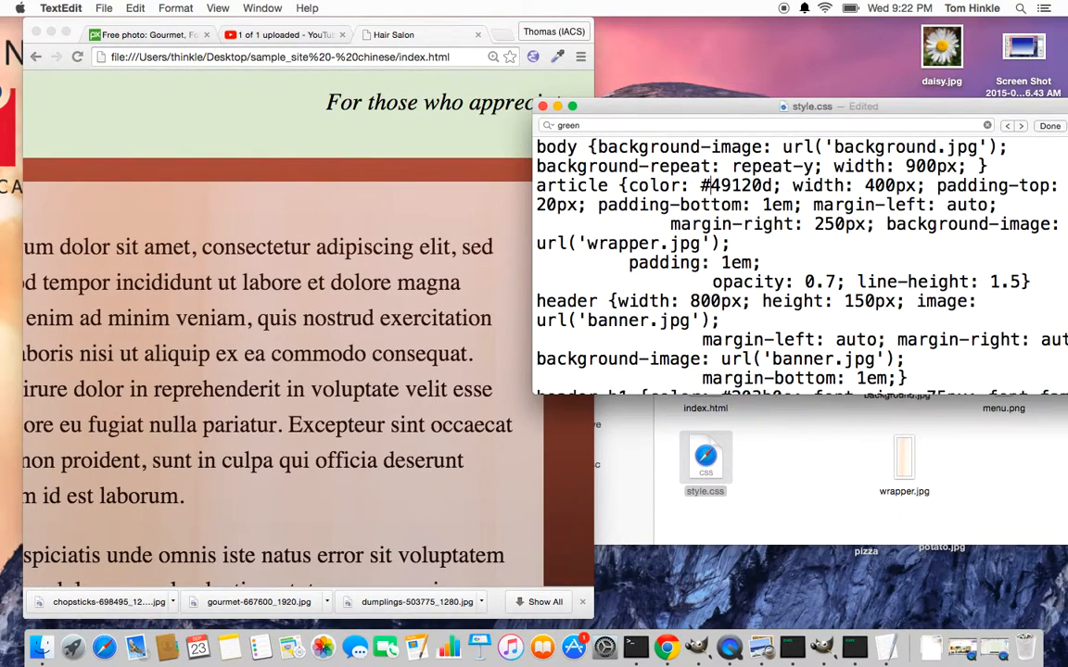
key(cmd+s)
click(352, 338)
key(cmd+r)
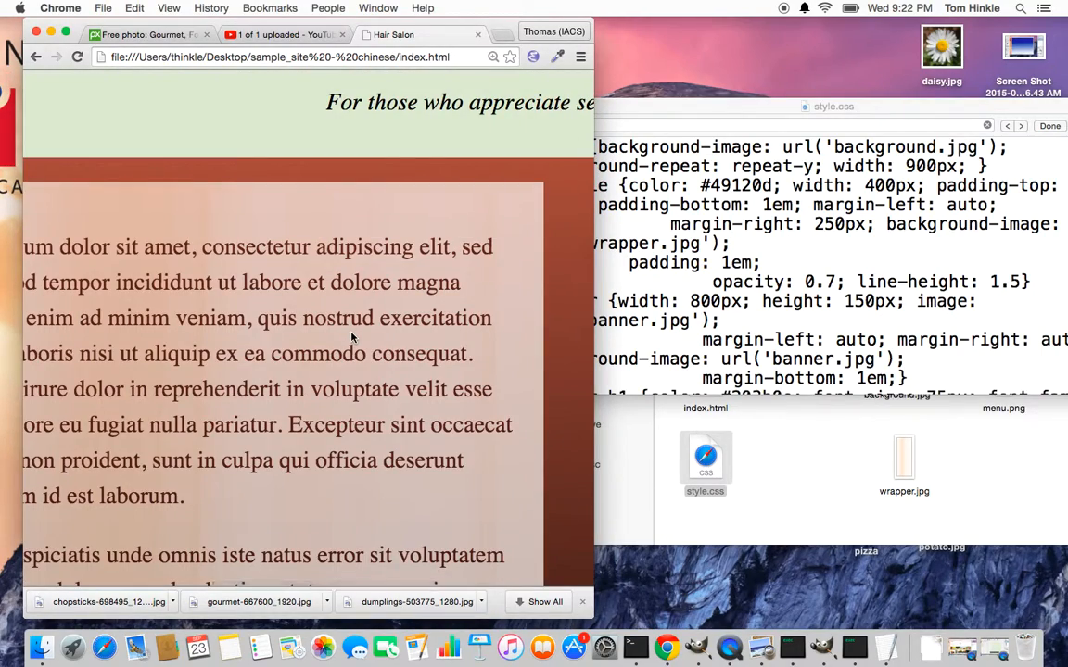
- Examine the article text's colour against its background, the menu and the banner at reduced page zoom
scroll(352, 338, down, 10)
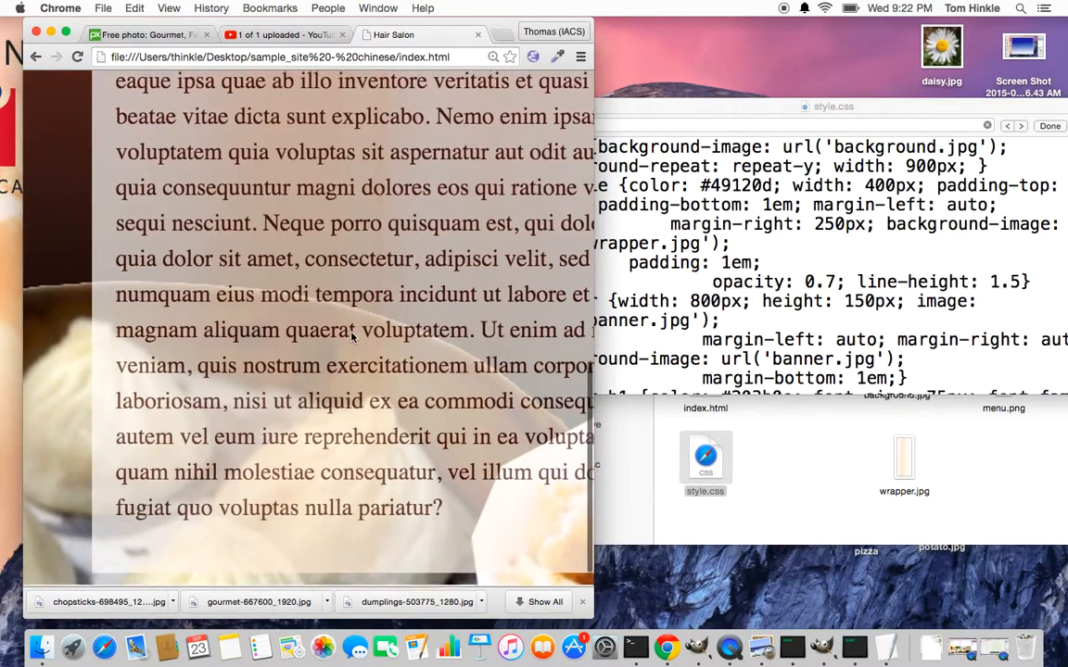
scroll(352, 338, right, 2)
scroll(353, 338, right, 3)
scroll(352, 338, left, 4)
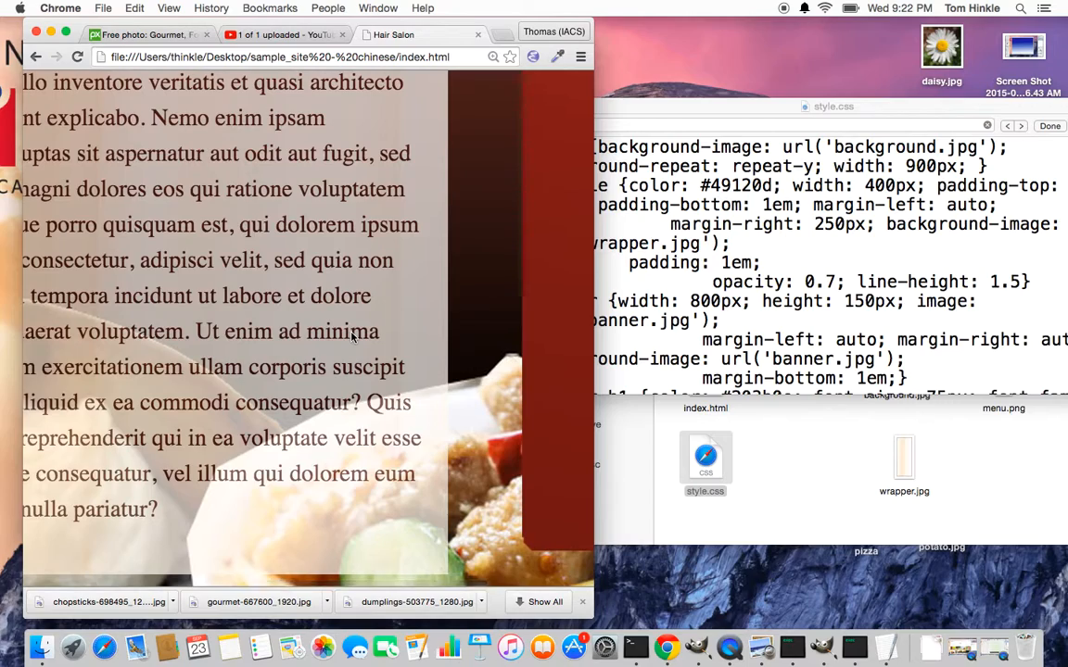
key(cmd+minus)
key(cmd+minus)
key(cmd+minus)
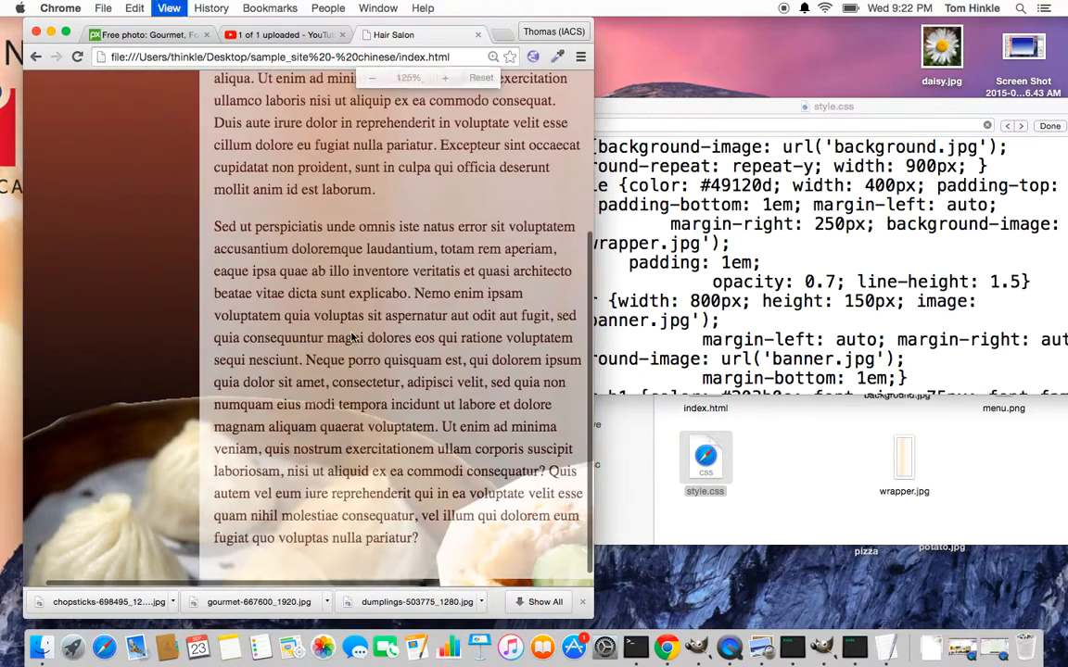
scroll(436, 301, right, 3)
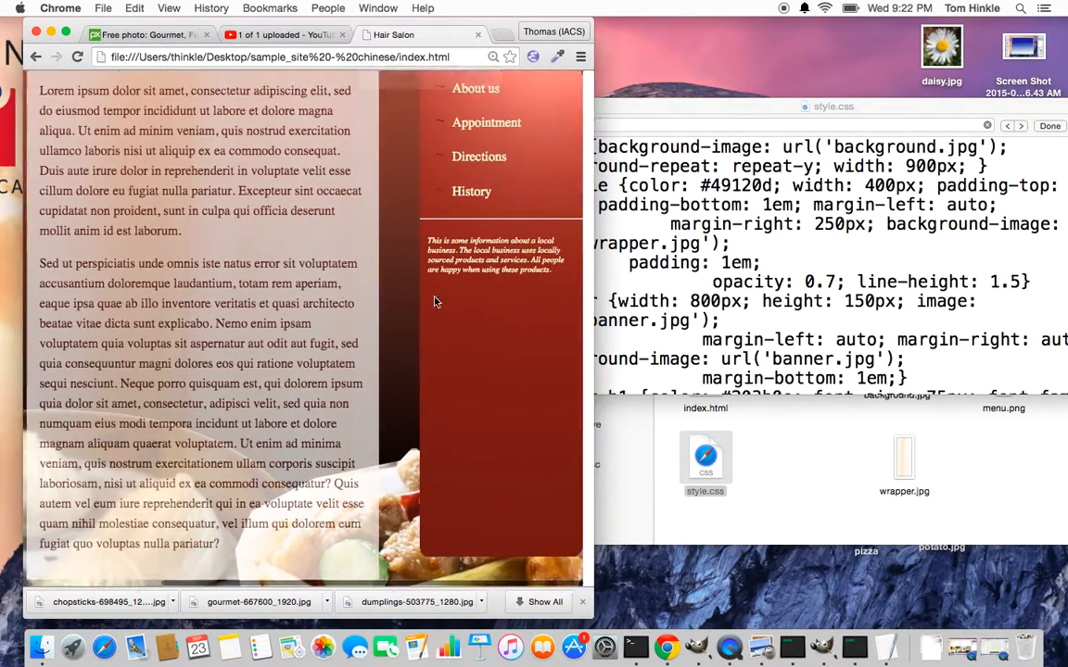
scroll(434, 301, up, 2)
scroll(390, 266, up, 2)
scroll(381, 278, left, 3)
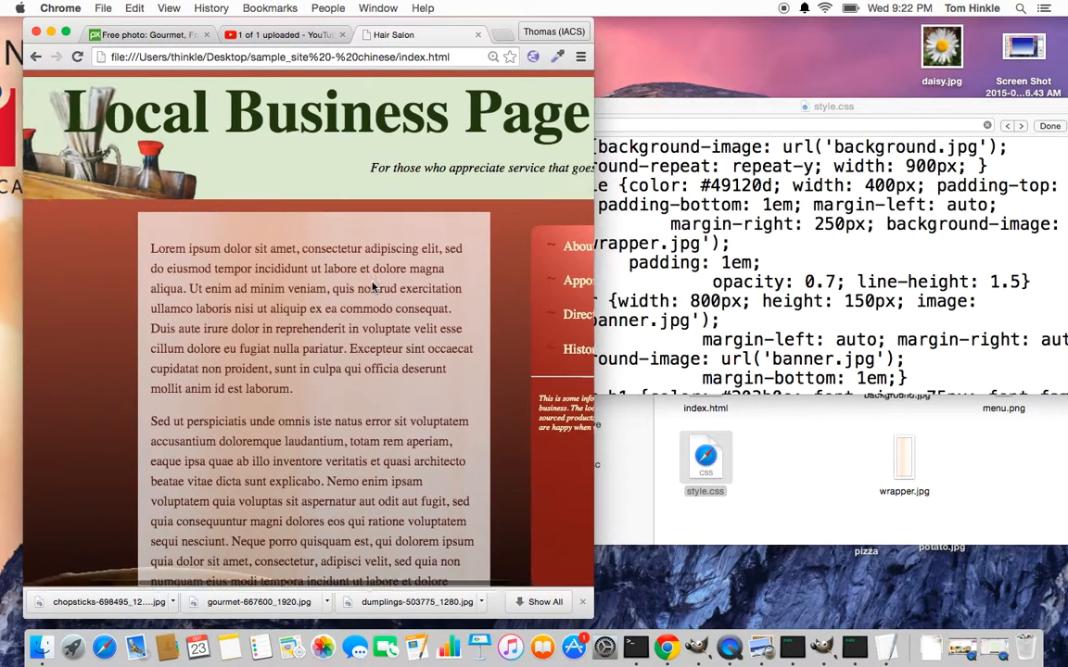
scroll(374, 288, right, 2)
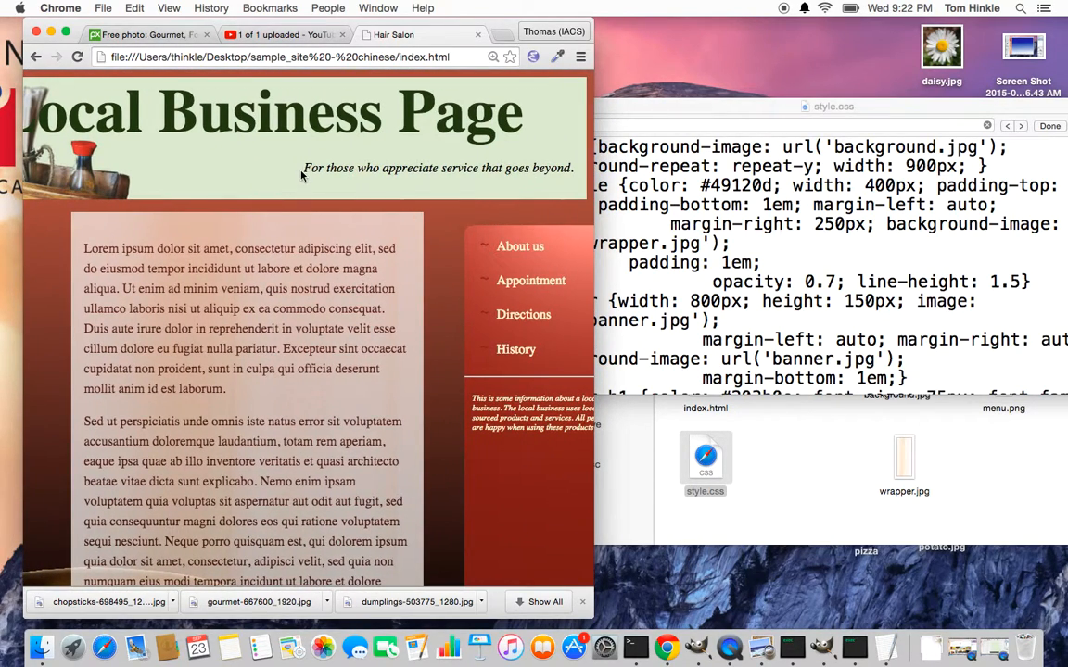
- Highlight part of the banner tagline, and insert 49120d after banner.jpg in the header rule's image url in style.css
drag(302, 174, 454, 168)
click(712, 220)
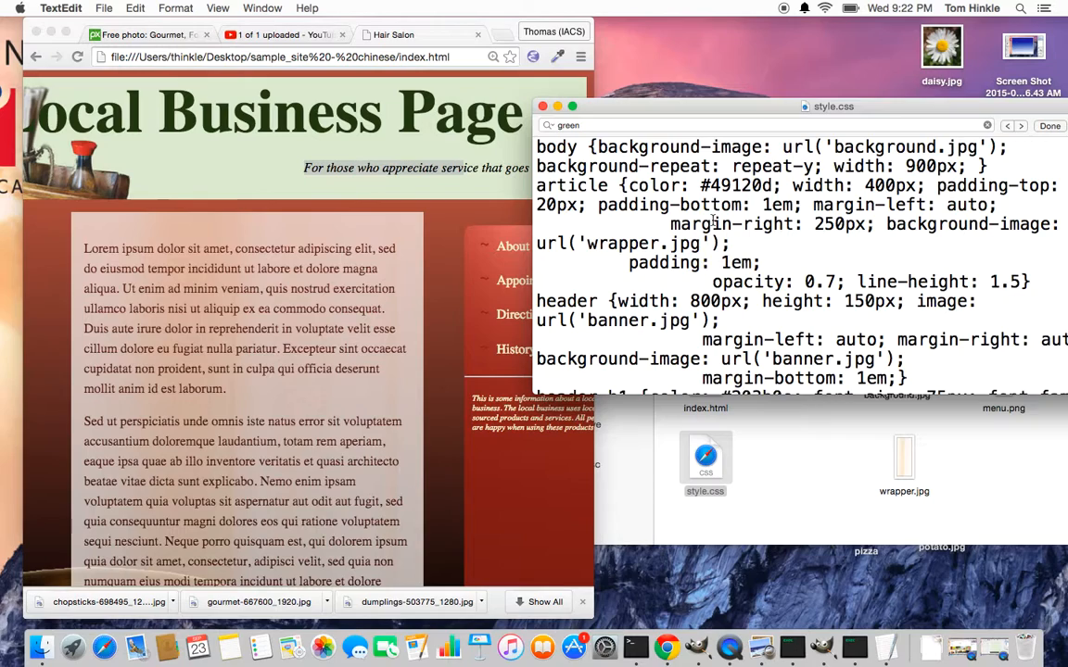
scroll(694, 262, down, 3)
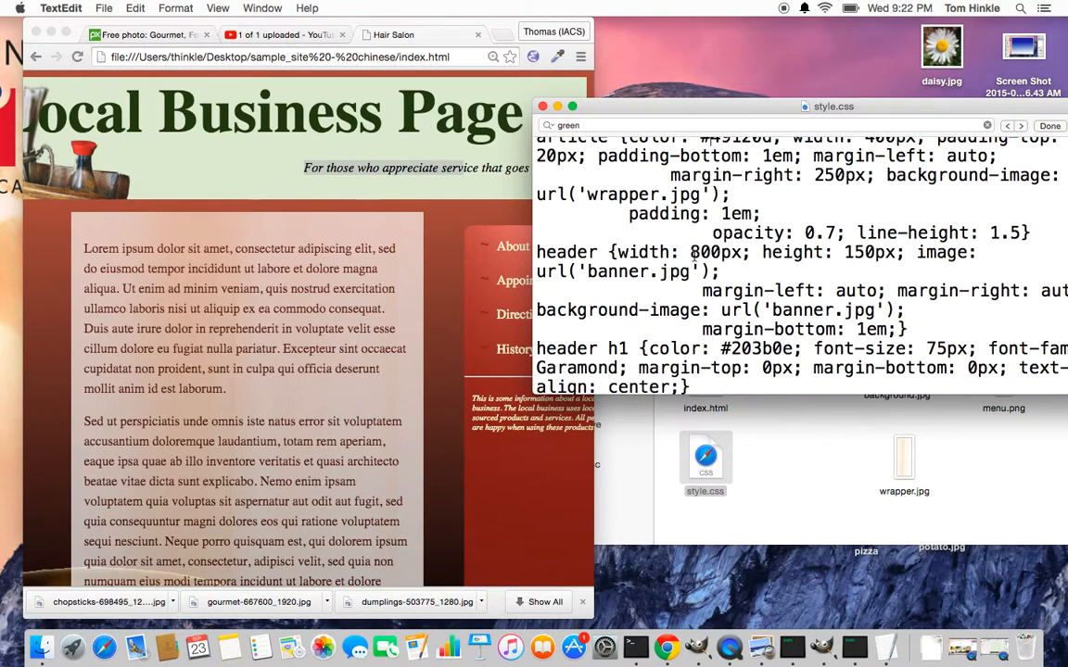
click(700, 274)
text(49120d)
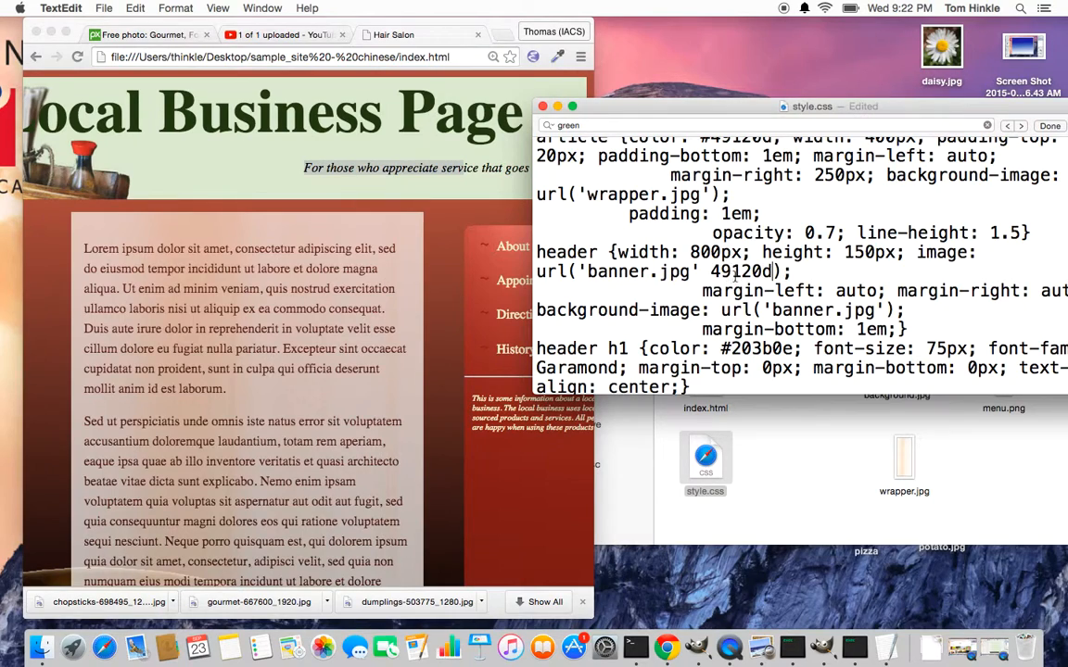
text(l cikir=)
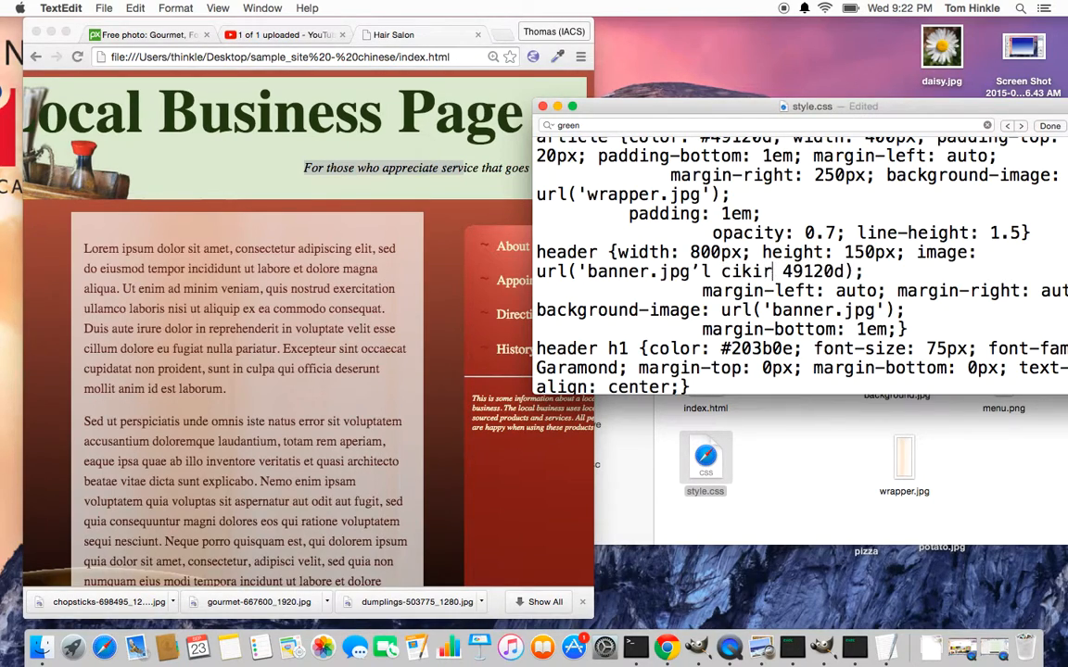
key(BackSpace)
key(BackSpace)
key(BackSpace)
key(BackSpace)
key(BackSpace)
key(BackSpace)
key(BackSpace)
key(BackSpace)
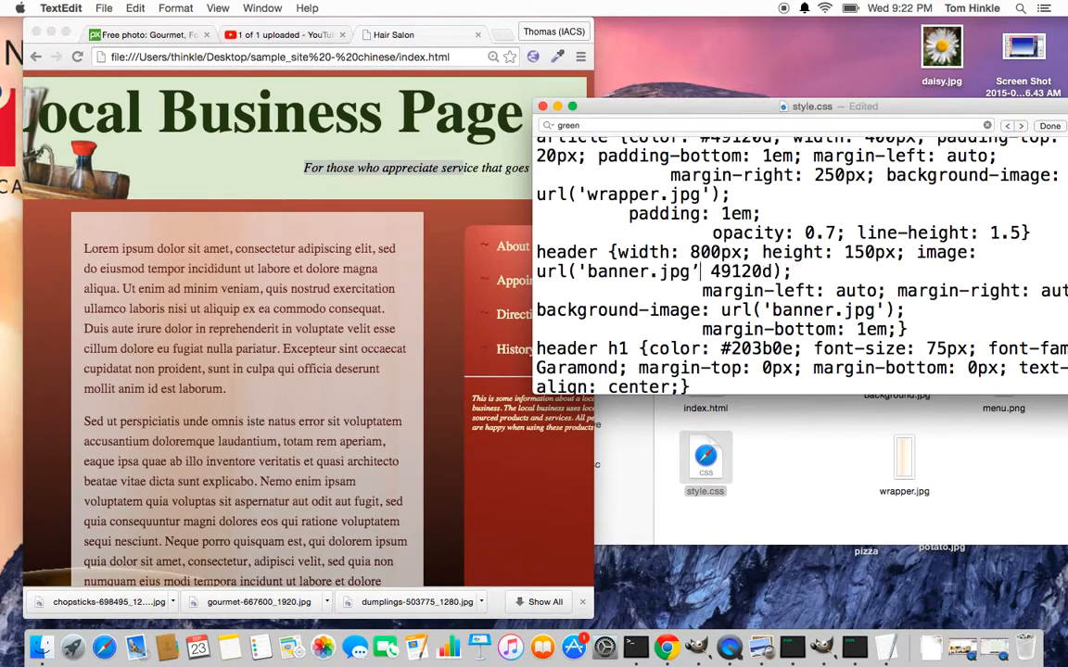
- Complete the header rule's inserted text as "; color: #49120d" and reload the page to check the header
text(; color: )
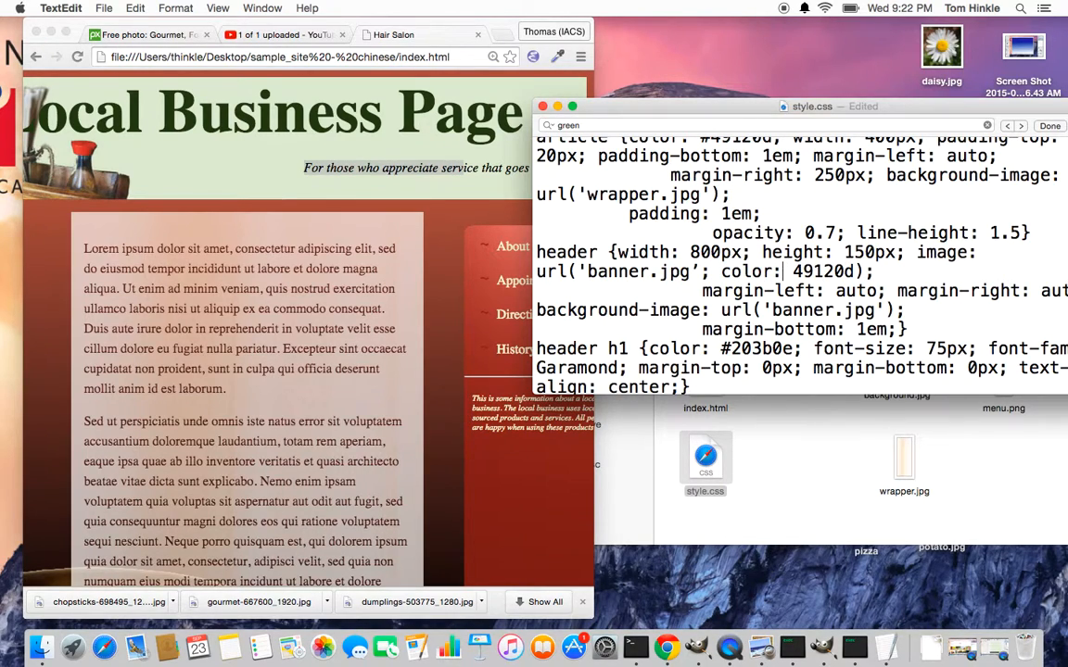
text(#)
click(441, 270)
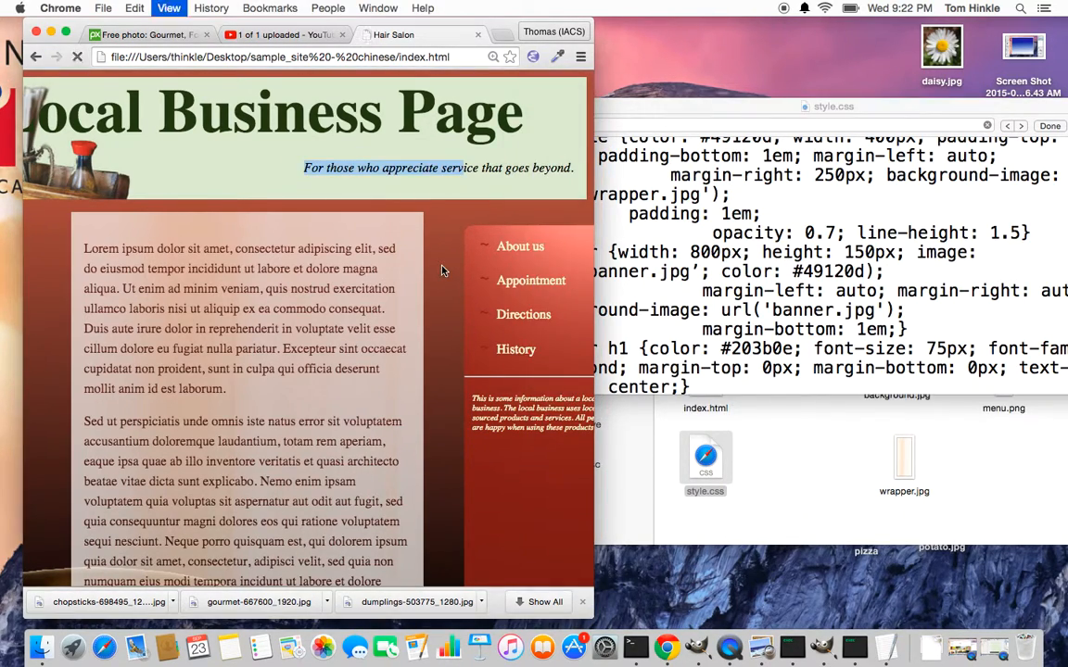
key(super+r)
scroll(329, 250, left, 3)
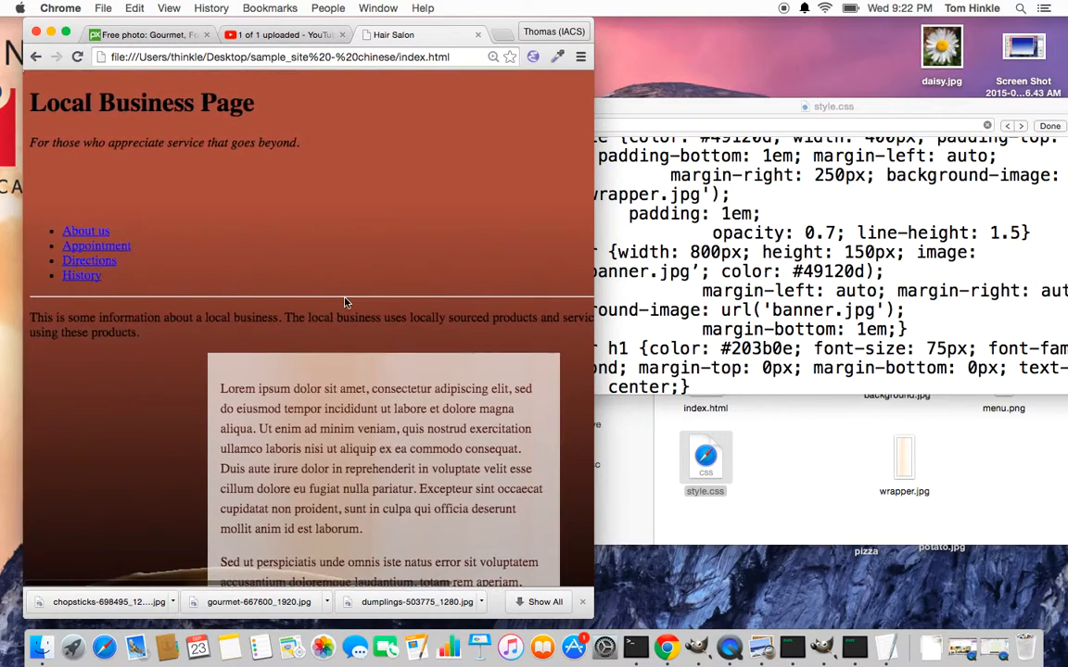
- Try to retype the closing quote after banner.jpg in the header rule, save style.css and reload the page
click(803, 271)
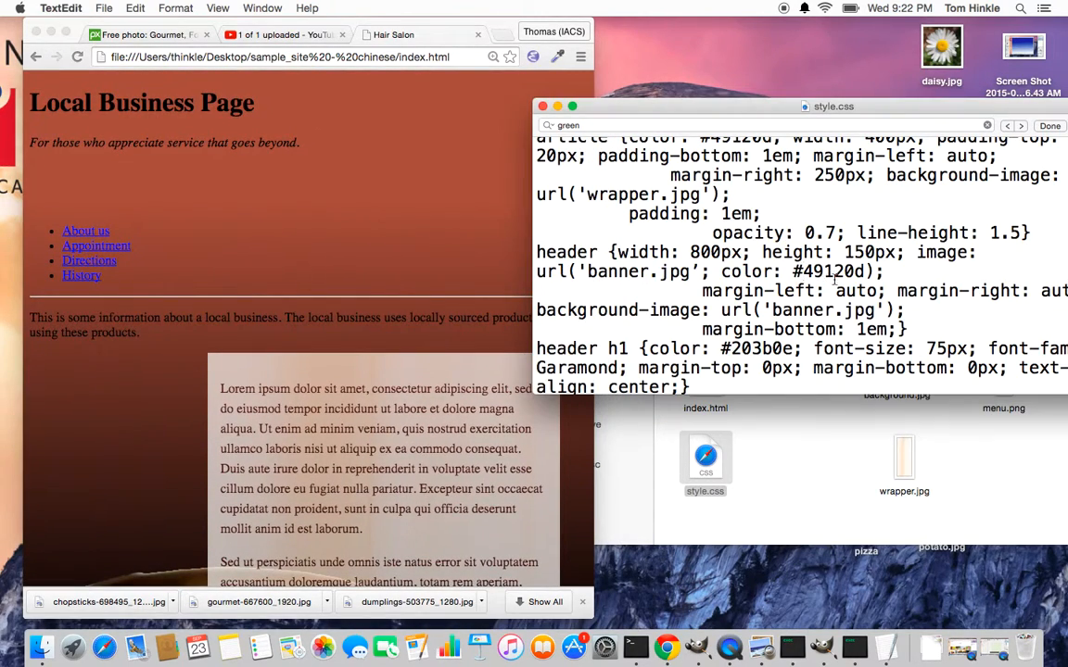
click(702, 271)
key(BackSpace)
text(')
key(super+s)
click(377, 293)
key(super+r)
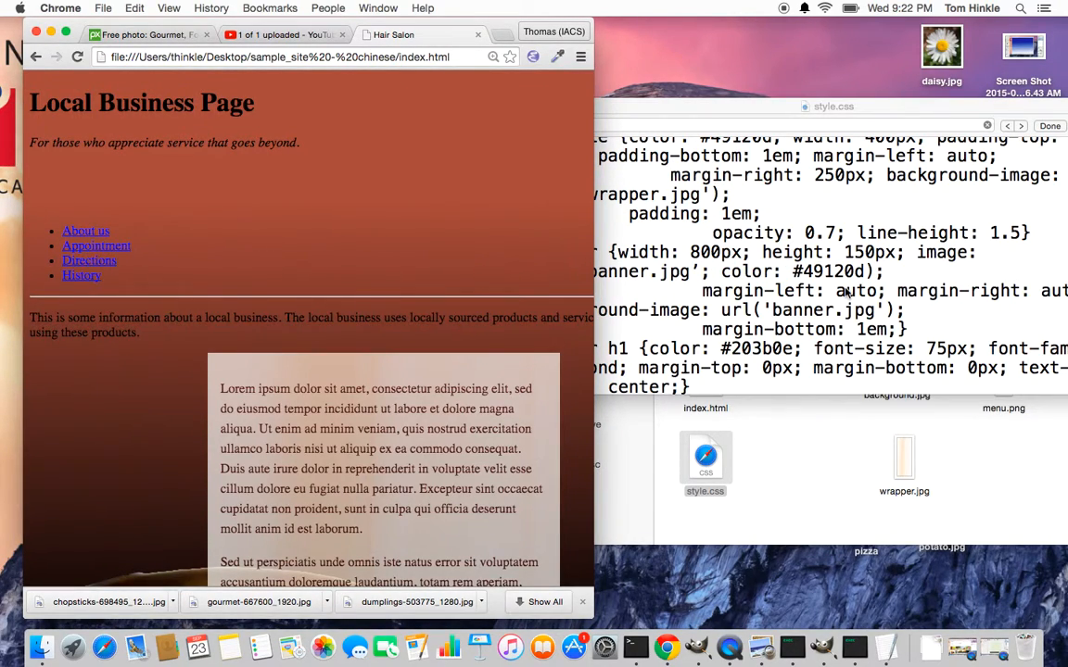
- Replace the curly quote after banner.jpg in the header rule with a straight one, save style.css and reload the page
click(839, 291)
key(BackSpace)
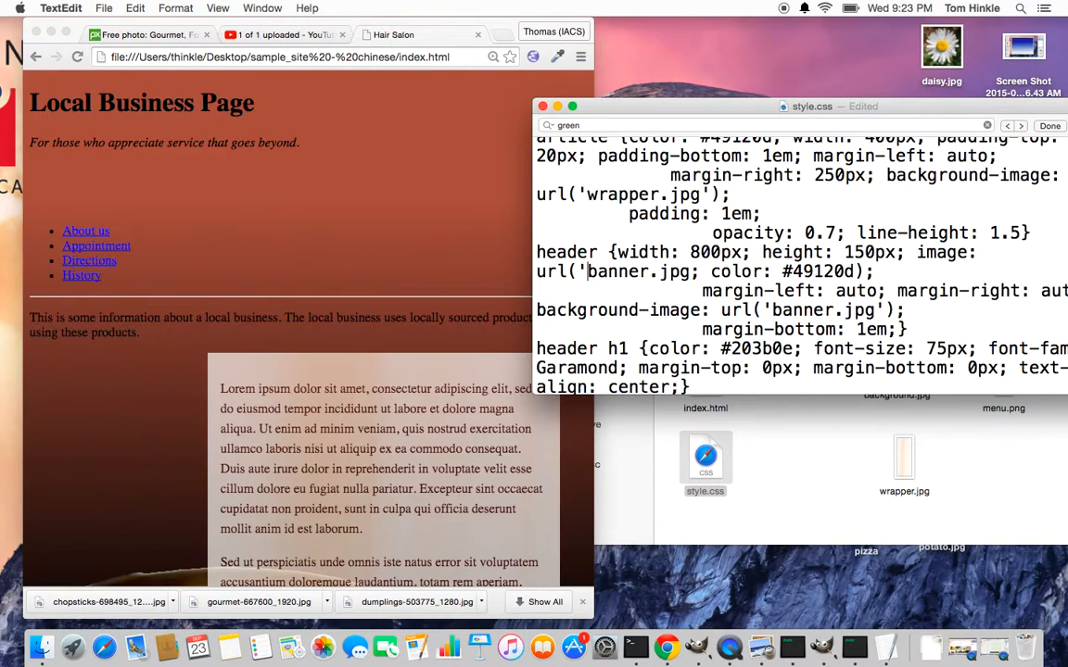
key(super+c)
key(Right)
key(super+v)
key(super+s)
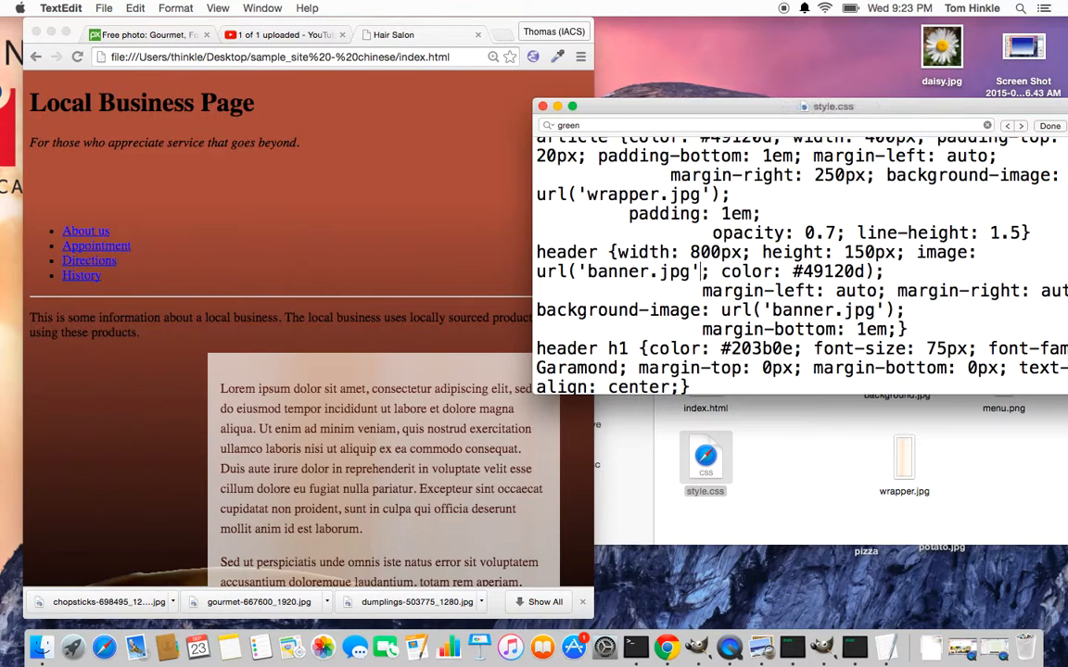
click(320, 280)
key(super+r)
scroll(357, 315, right, 3)
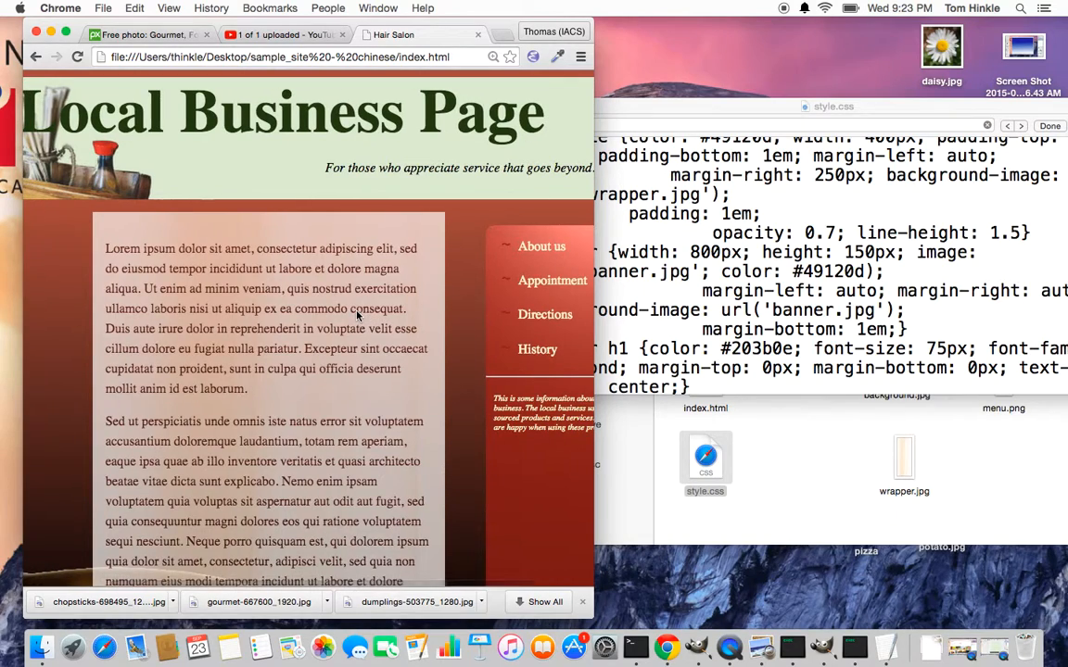
- Begin a colour declaration, "color: #", at the end of the header p rule in style.css
click(784, 274)
scroll(732, 286, down, 1)
scroll(733, 286, up, 2)
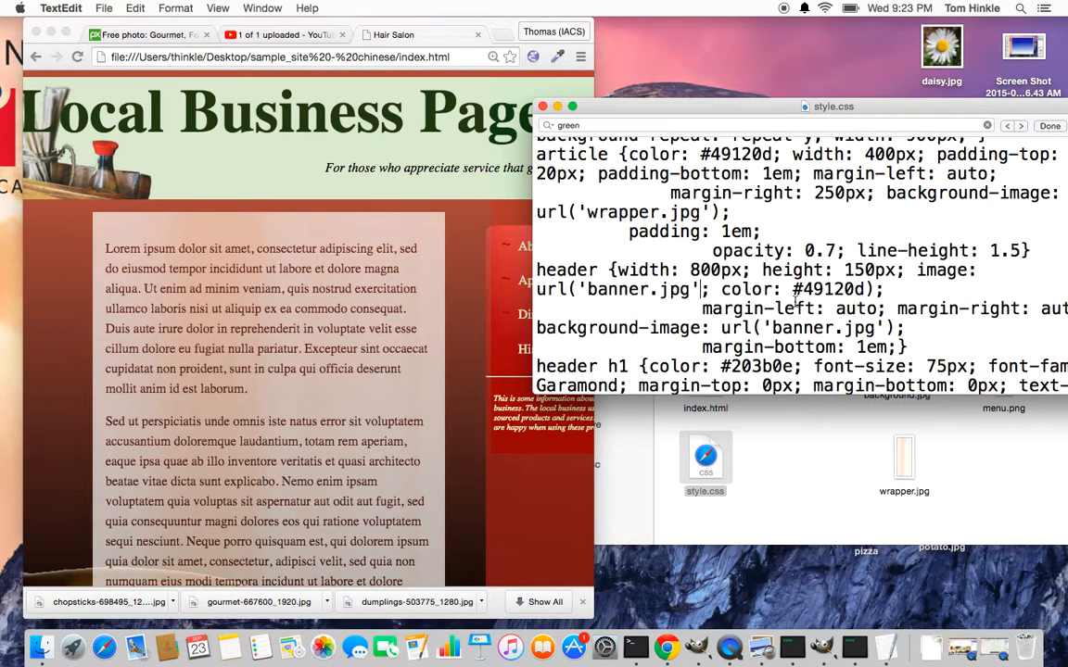
scroll(795, 304, down, 3)
scroll(795, 303, up, 4)
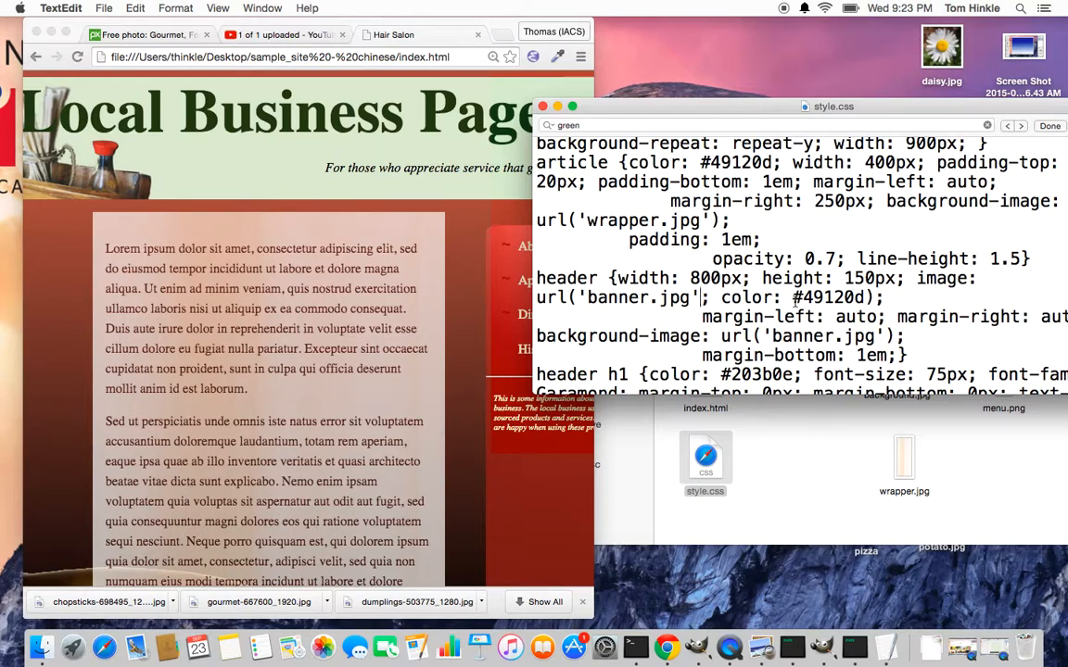
scroll(795, 302, down, 3)
scroll(794, 302, up, 4)
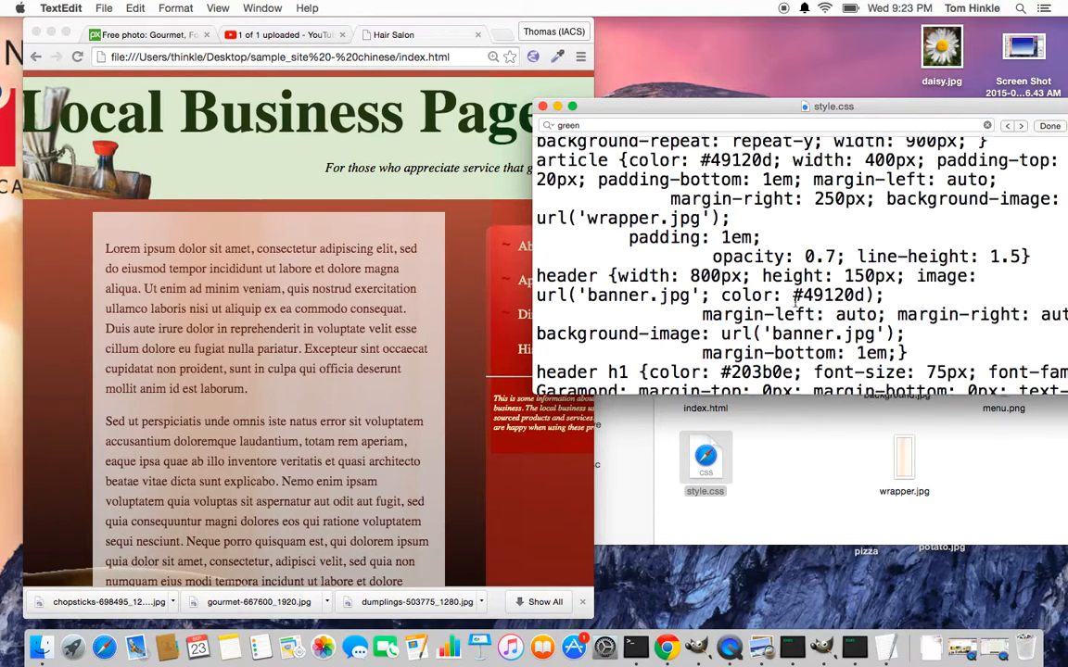
scroll(795, 301, down, 6)
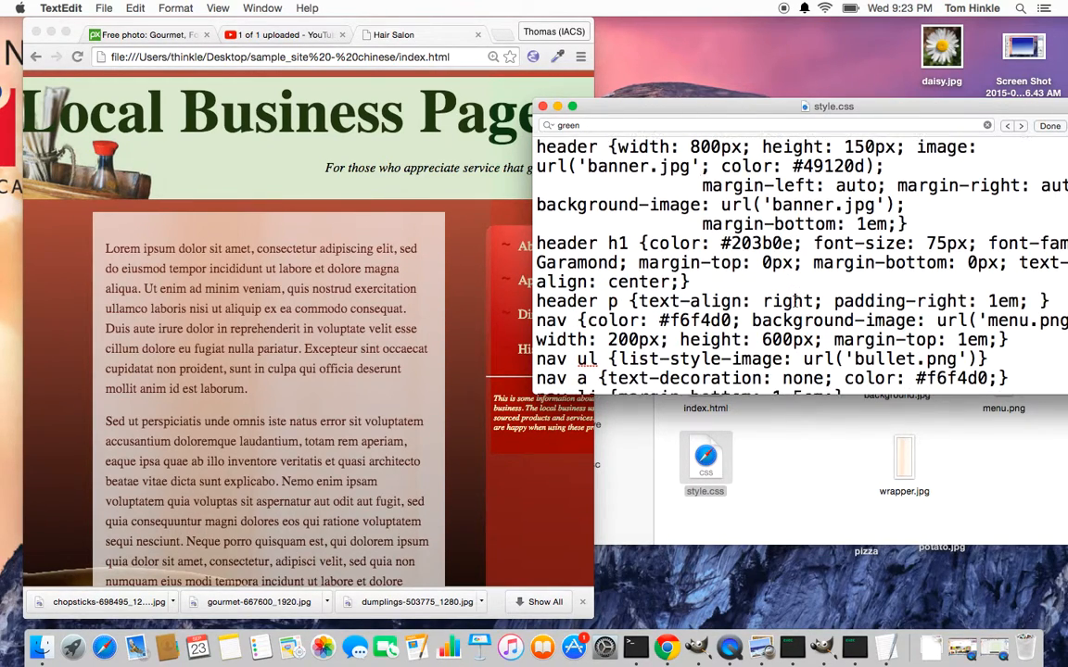
scroll(702, 167, down, 2)
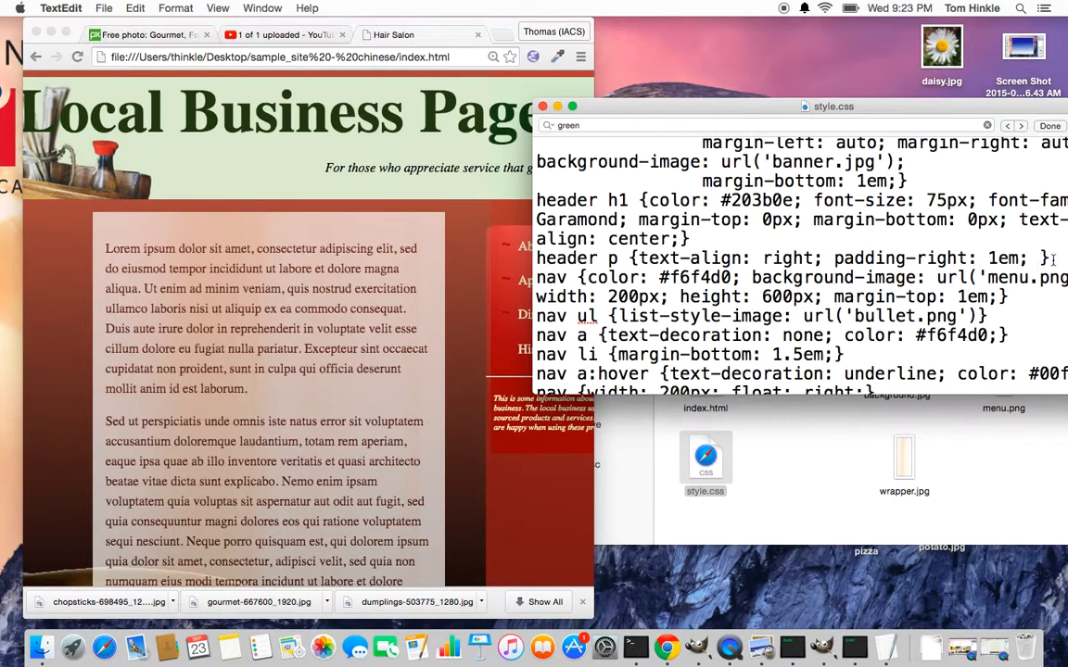
key(super+v)
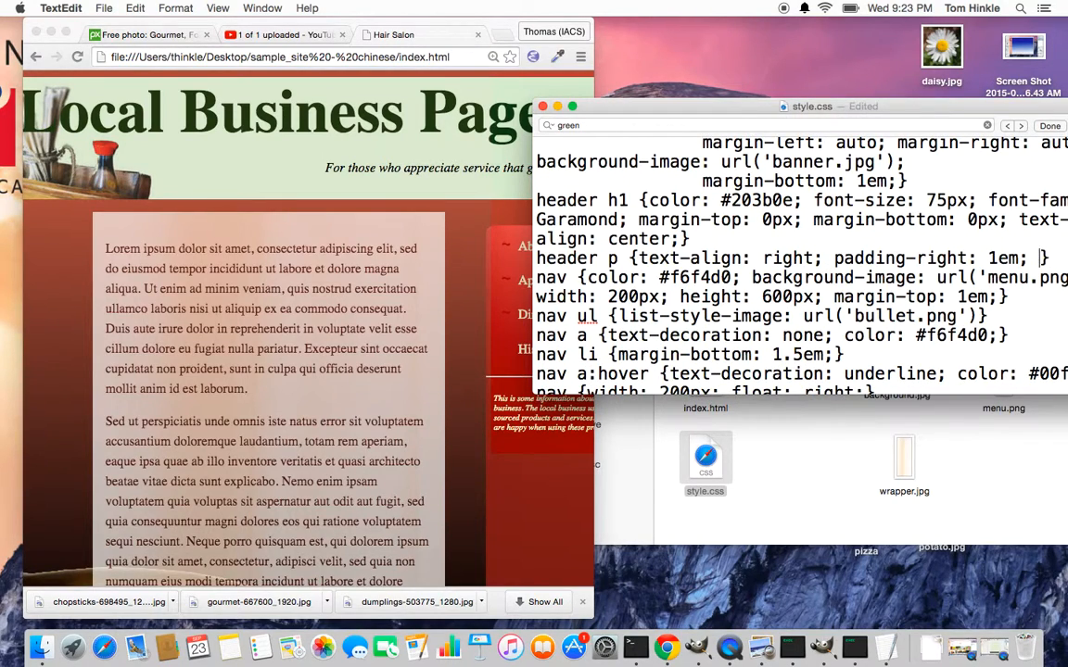
text(#)
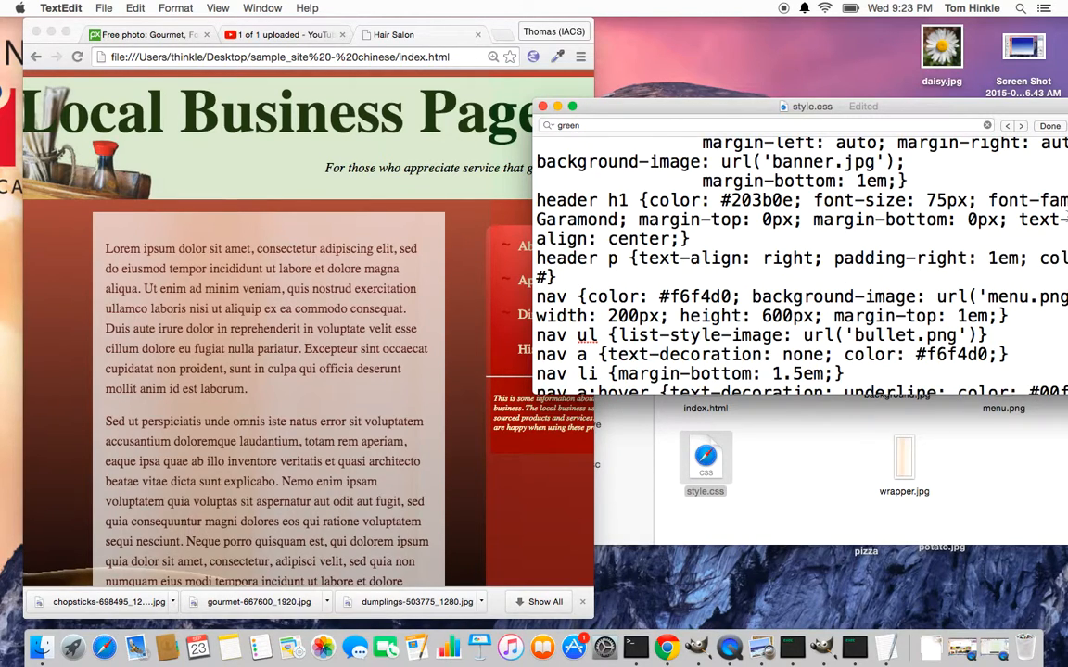
- Reposition and enlarge the style.css window so more of the rules fit on screen
scroll(958, 234, down, 2)
scroll(831, 311, down, 2)
scroll(816, 269, up, 5)
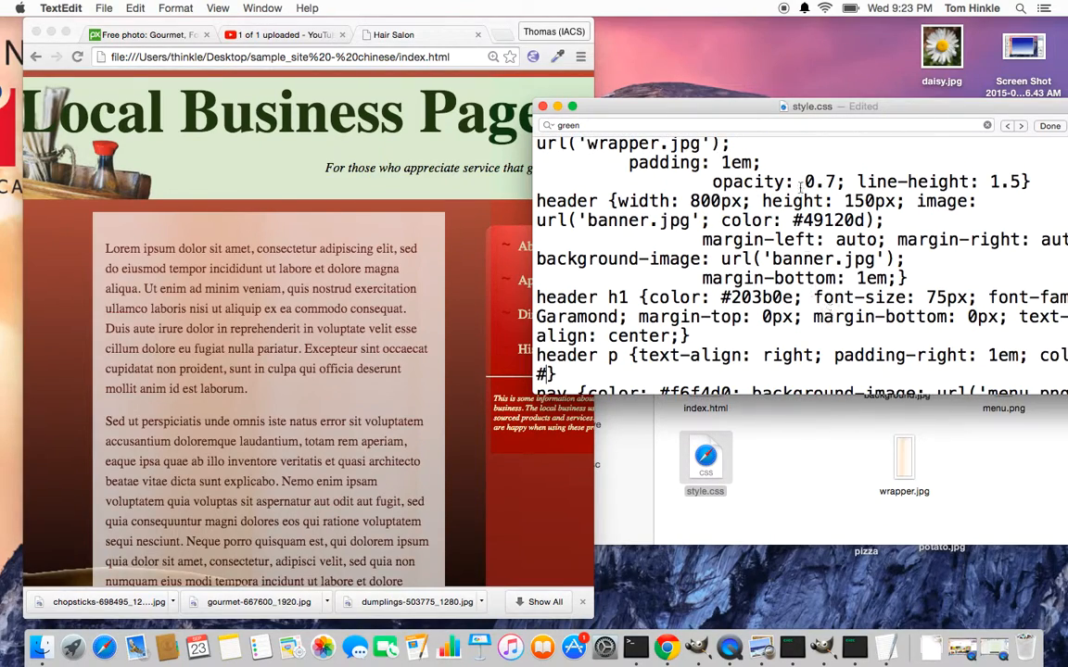
drag(822, 109, 632, 85)
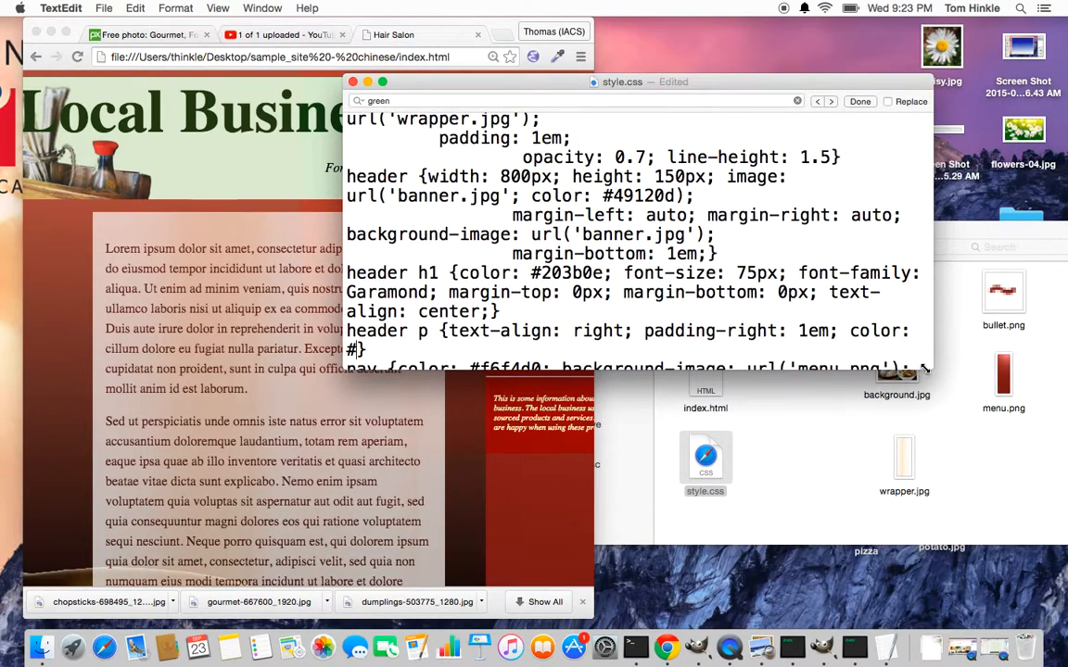
drag(930, 364, 1057, 563)
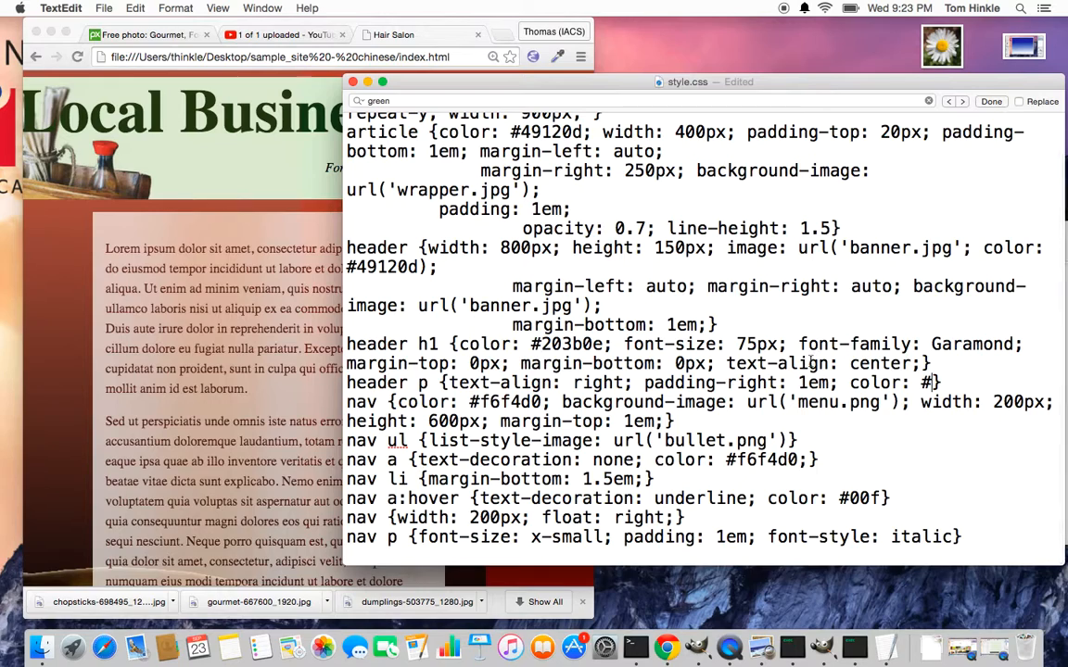
scroll(831, 471, up, 2)
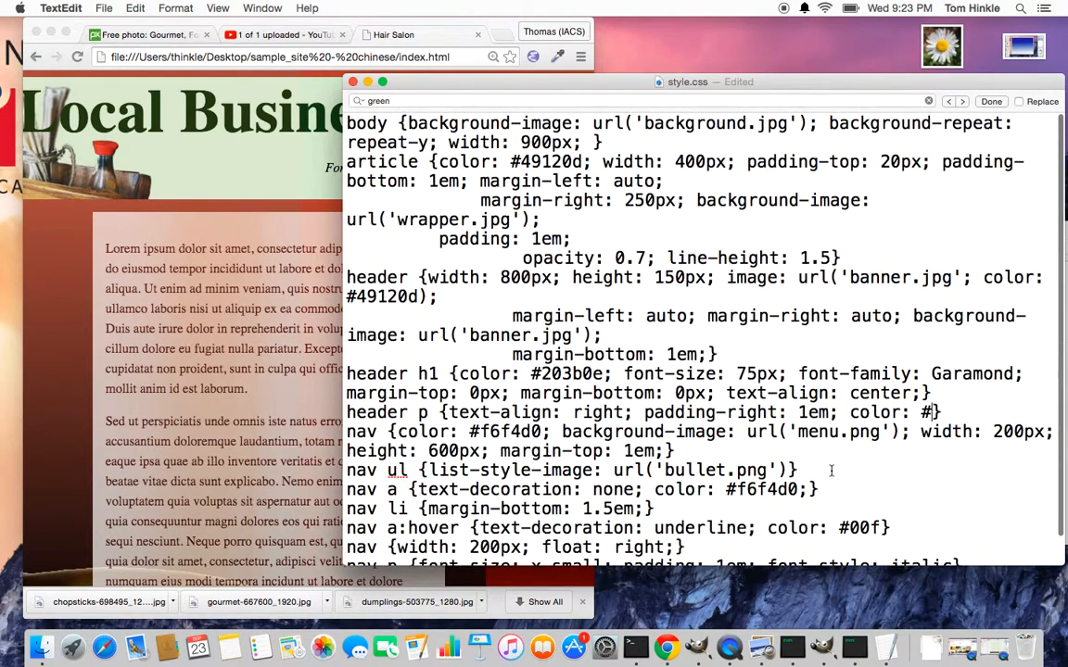
- Complete the header p colour as #49120d, save style.css and reload the page
text(49120d)
key(super+s)
click(298, 329)
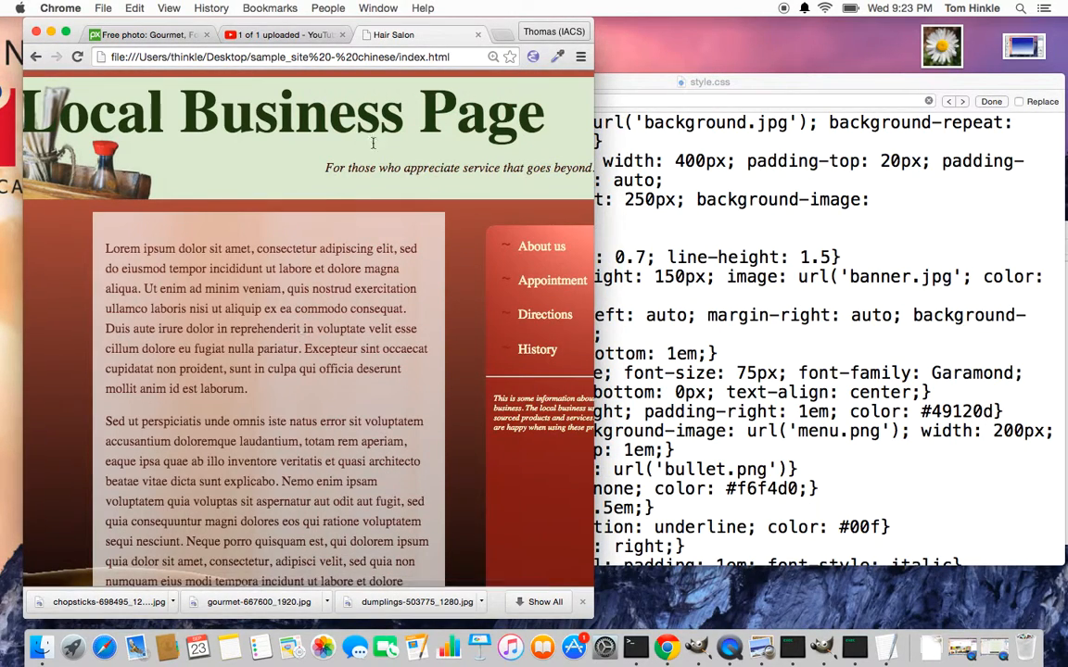
key(super+r)
- Examine the recoloured tagline enlarged, and the banner, article and menu at reduced page zoom
key(super+equal)
key(super+equal)
key(super+equal)
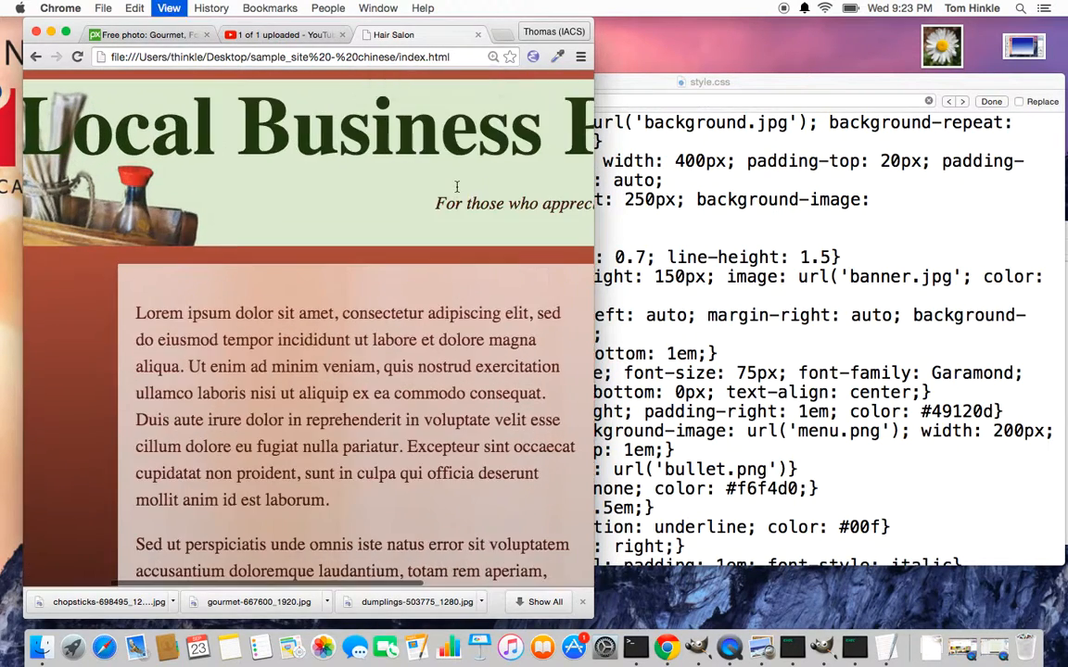
key(super+minus)
key(super+minus)
key(super+minus)
key(super+minus)
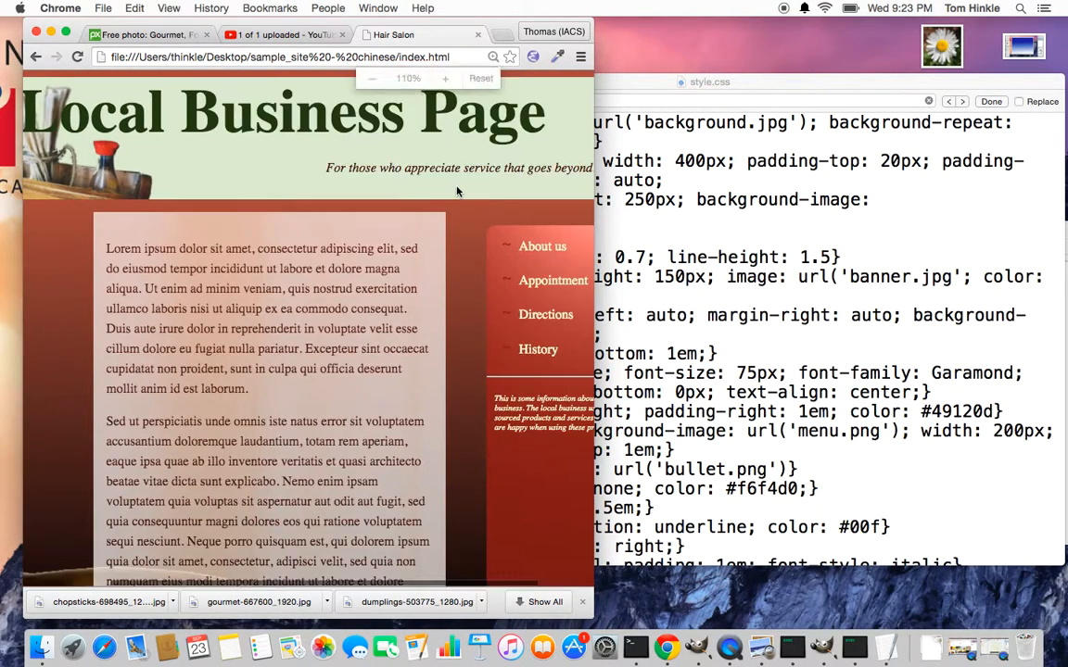
scroll(432, 278, down, 2)
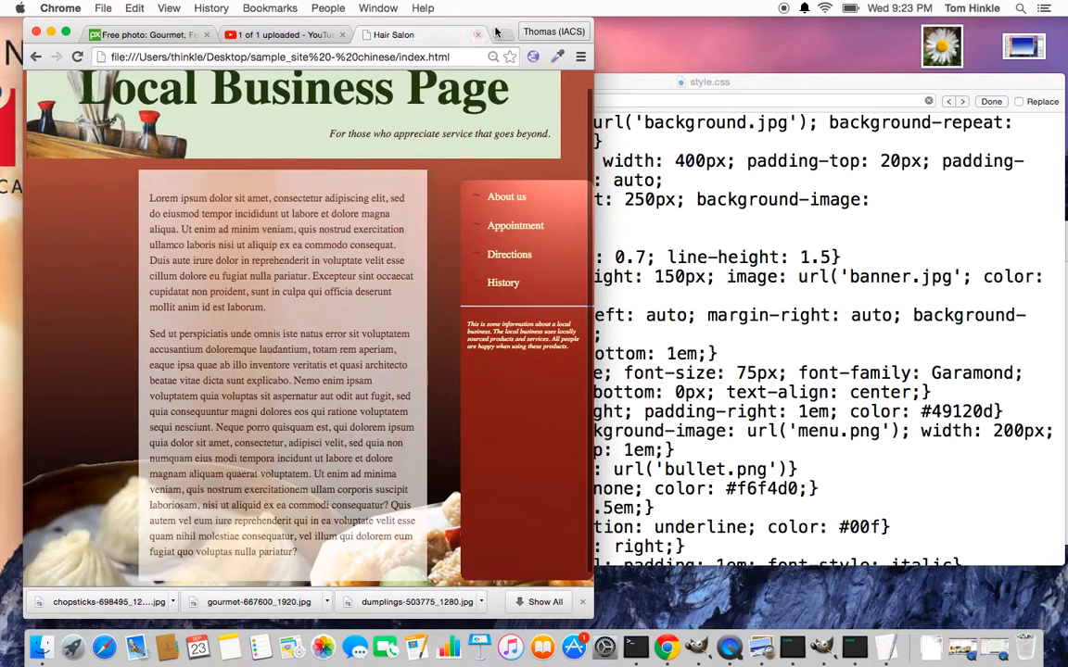
drag(508, 22, 539, 21)
scroll(427, 247, up, 2)
scroll(427, 246, down, 2)
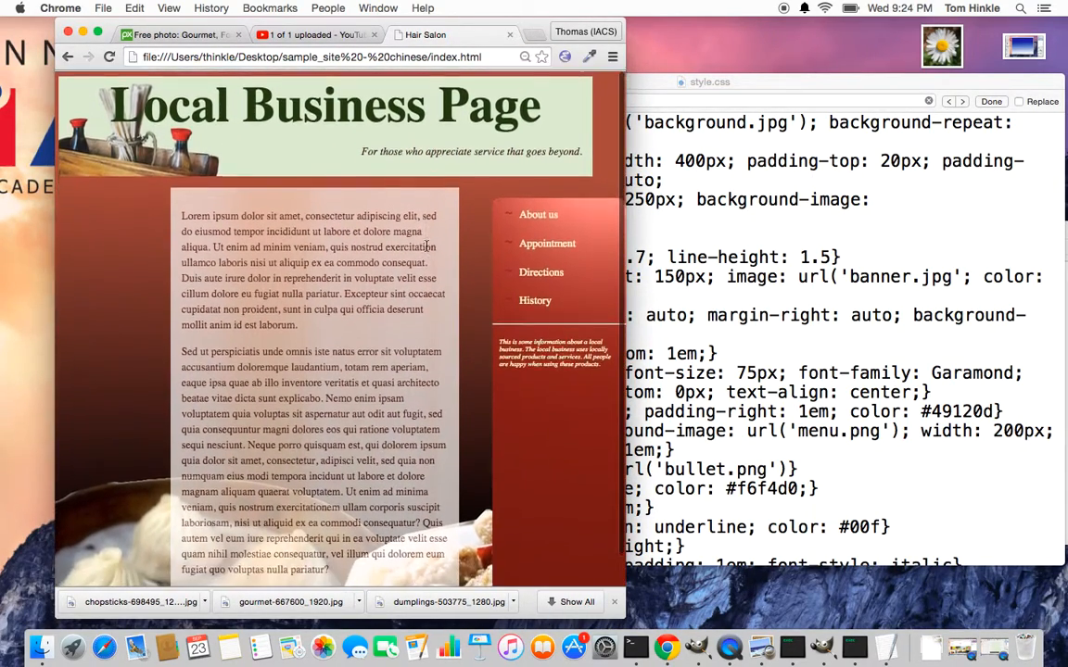
scroll(427, 247, down, 2)
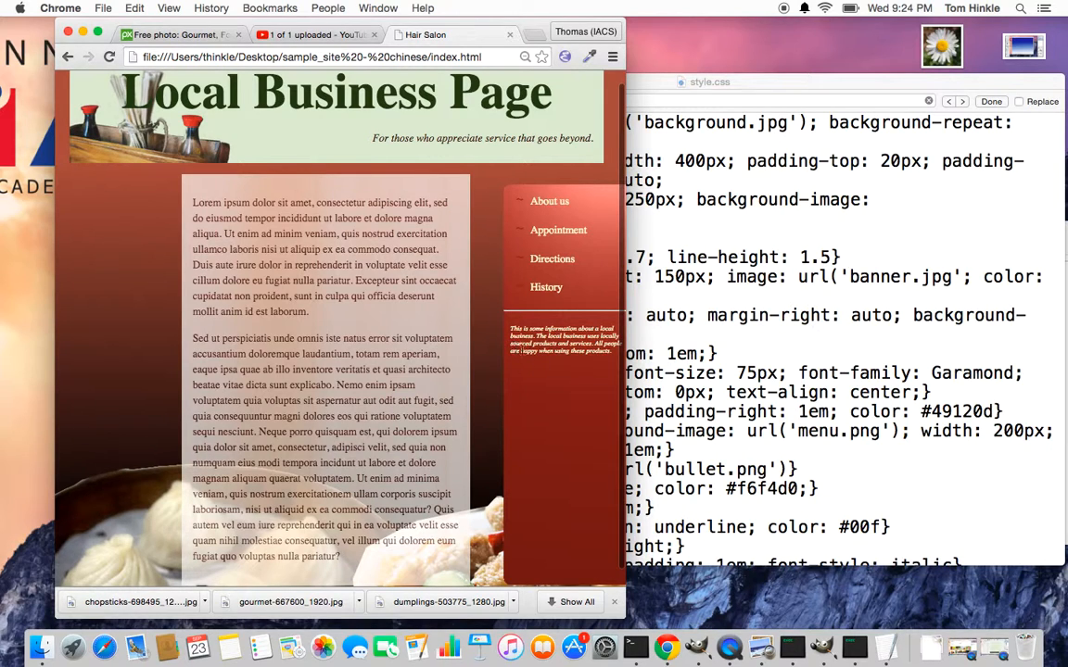
- Switch to GIMP, pick a pale pink from the gourmet photo as the foreground colour and copy its hex code f3e3ee
key(ctrl+Right)
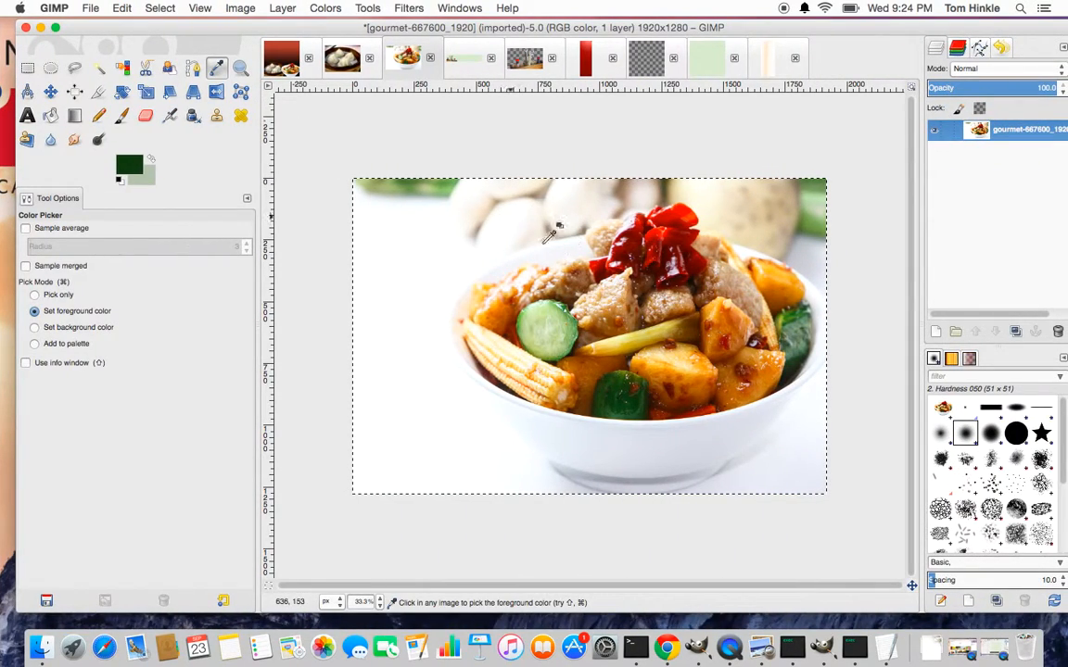
click(636, 222)
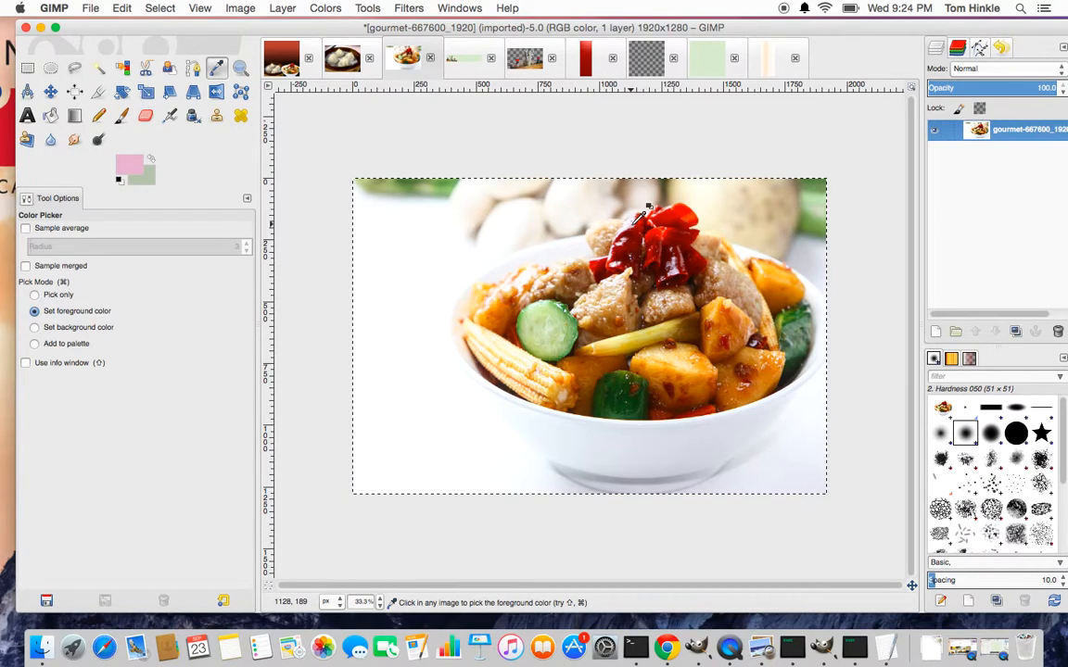
click(570, 184)
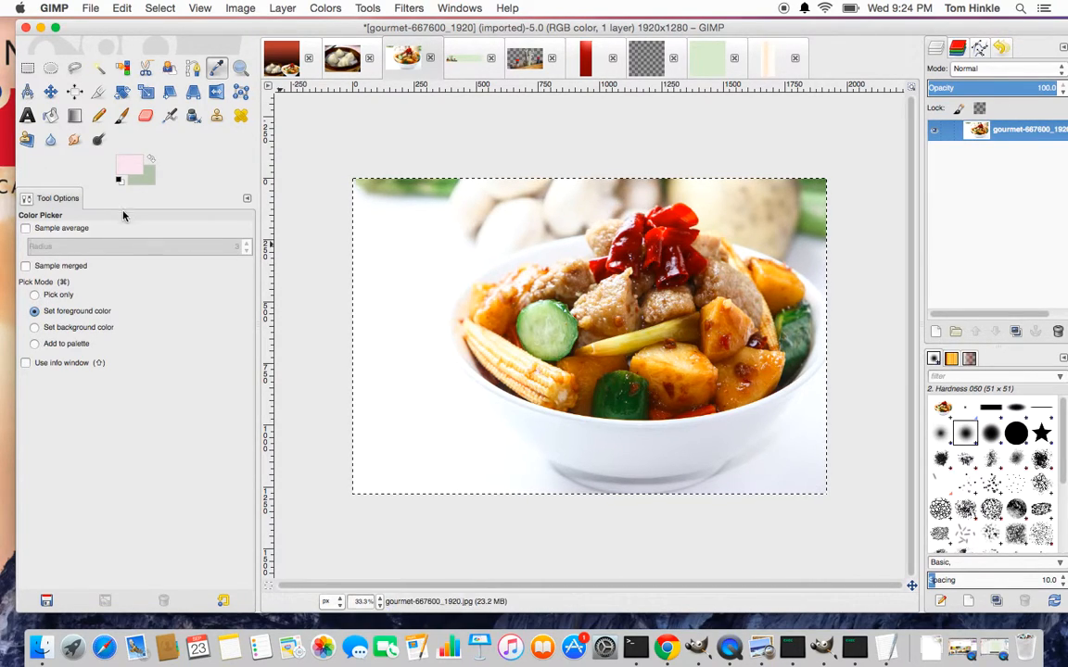
click(128, 165)
key(super+c)
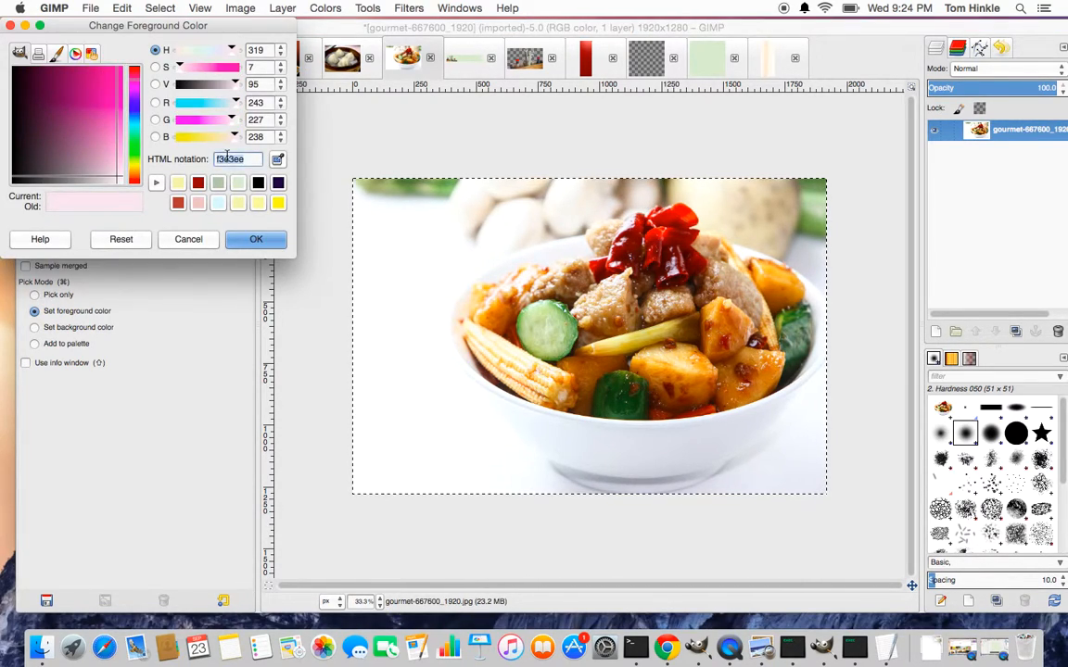
- Set the text colours of the nav and nav a rules in style.css to #f3e3ee, save and reload the page
key(super+Tab)
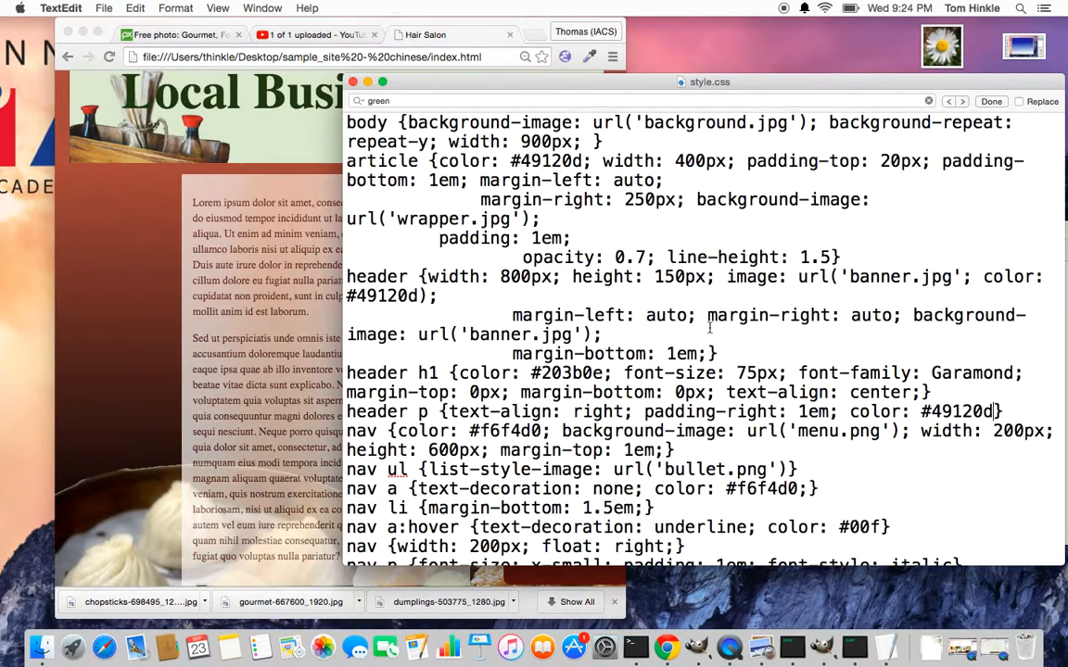
scroll(452, 297, down, 1)
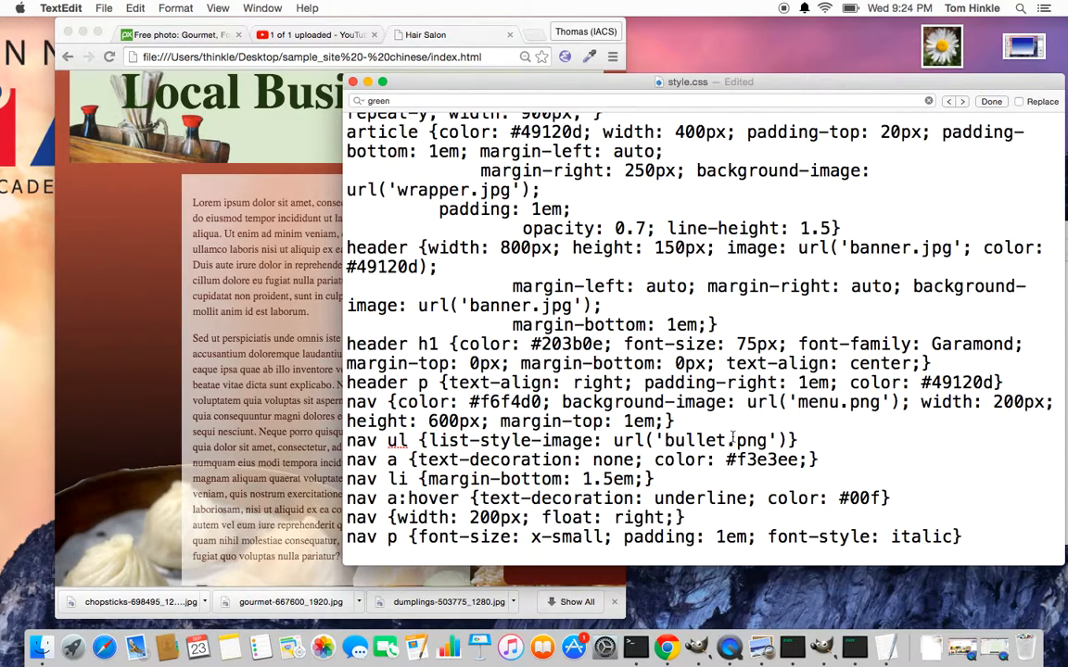
double_click(501, 402)
key(super+v)
key(super+s)
click(153, 348)
key(super+r)
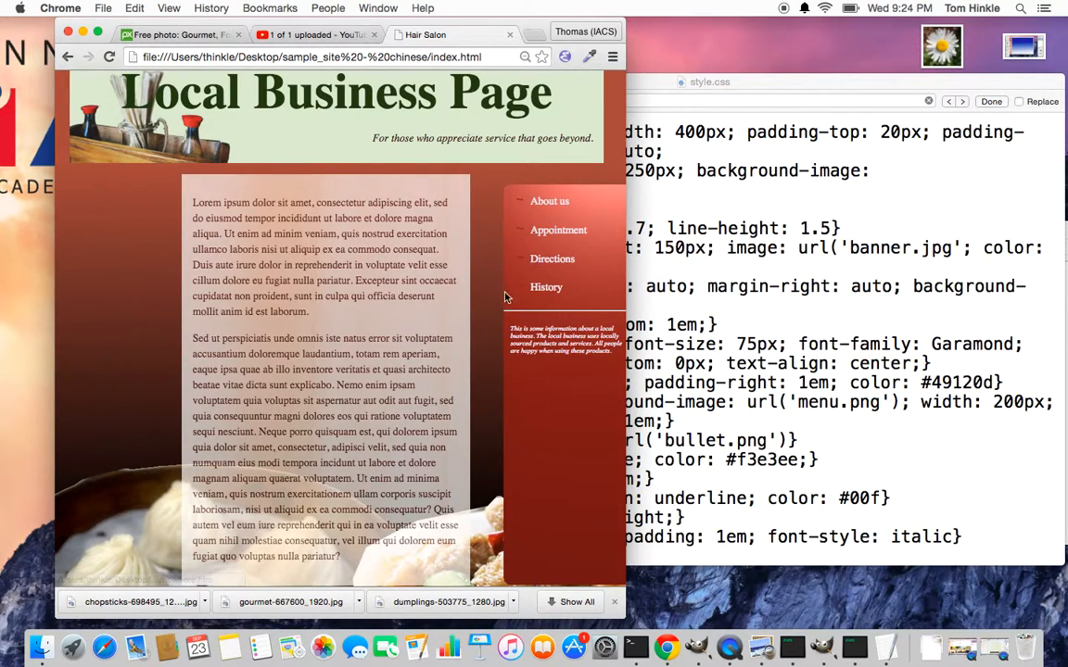
- Examine the menu's new text colour and how the menu's height compares with the article and background
scroll(436, 202, down, 2)
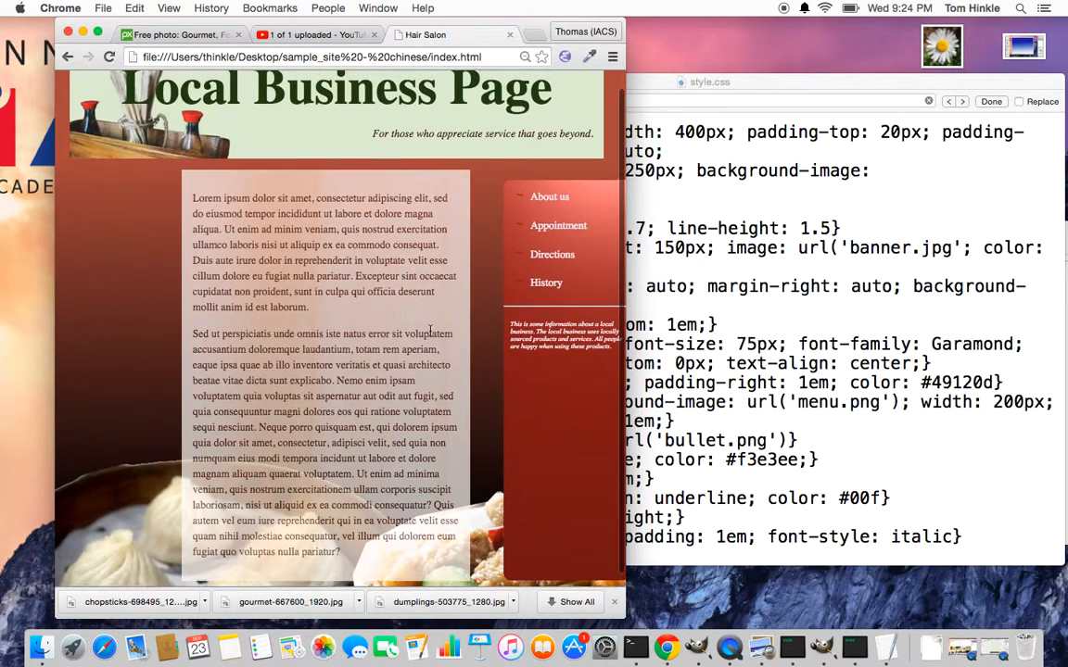
scroll(386, 296, up, 2)
scroll(387, 296, down, 2)
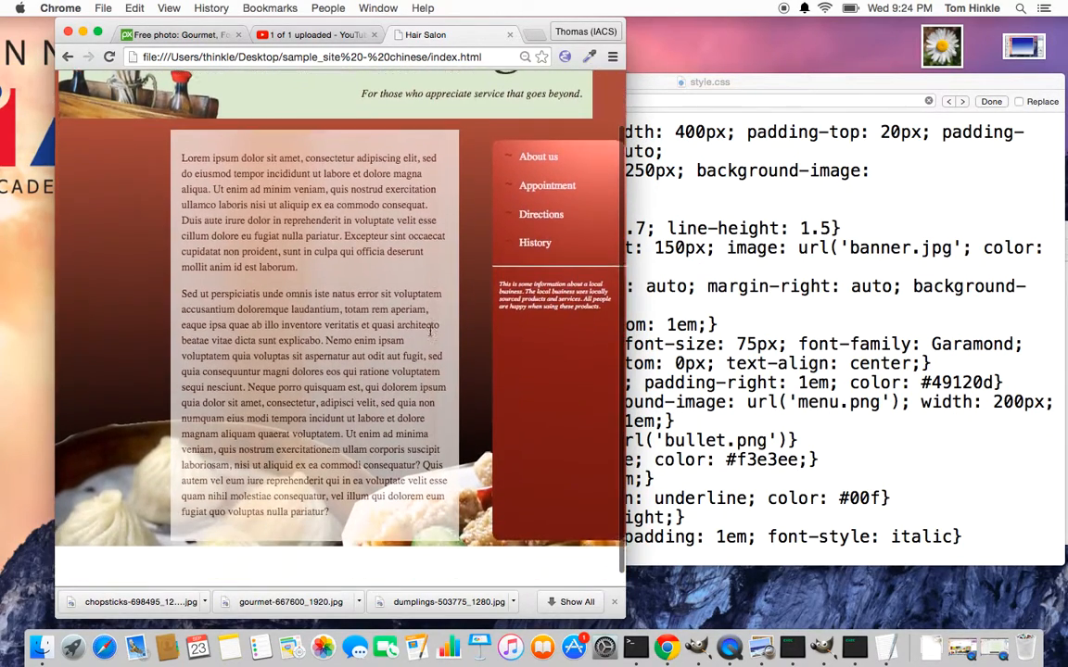
scroll(445, 370, up, 2)
scroll(531, 490, down, 2)
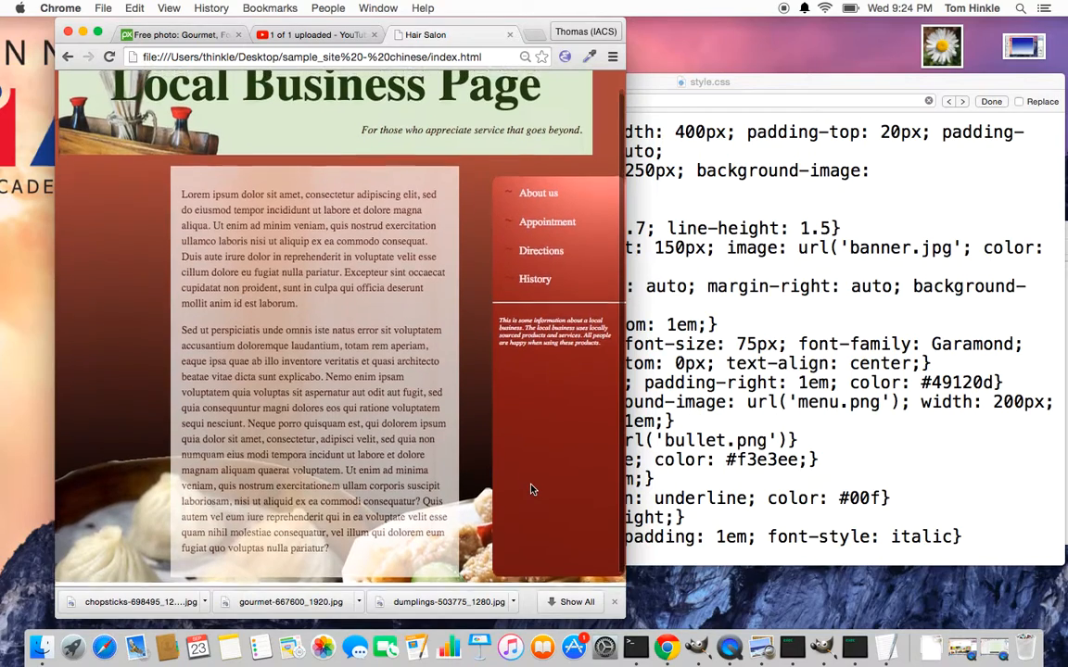
scroll(531, 490, up, 1)
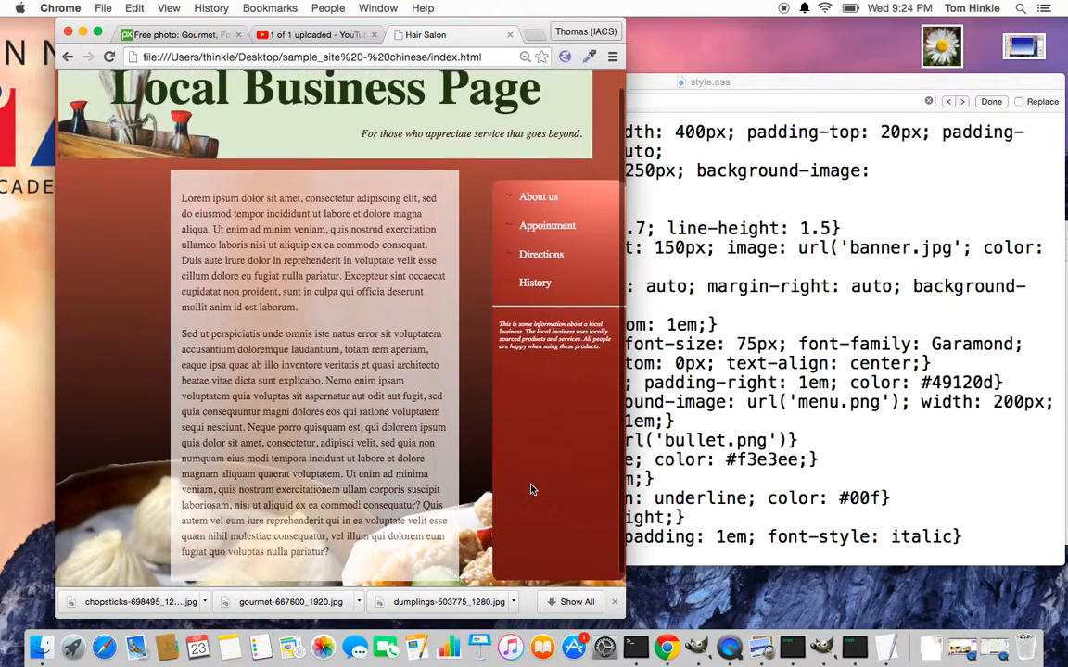
scroll(496, 375, down, 2)
scroll(496, 375, up, 2)
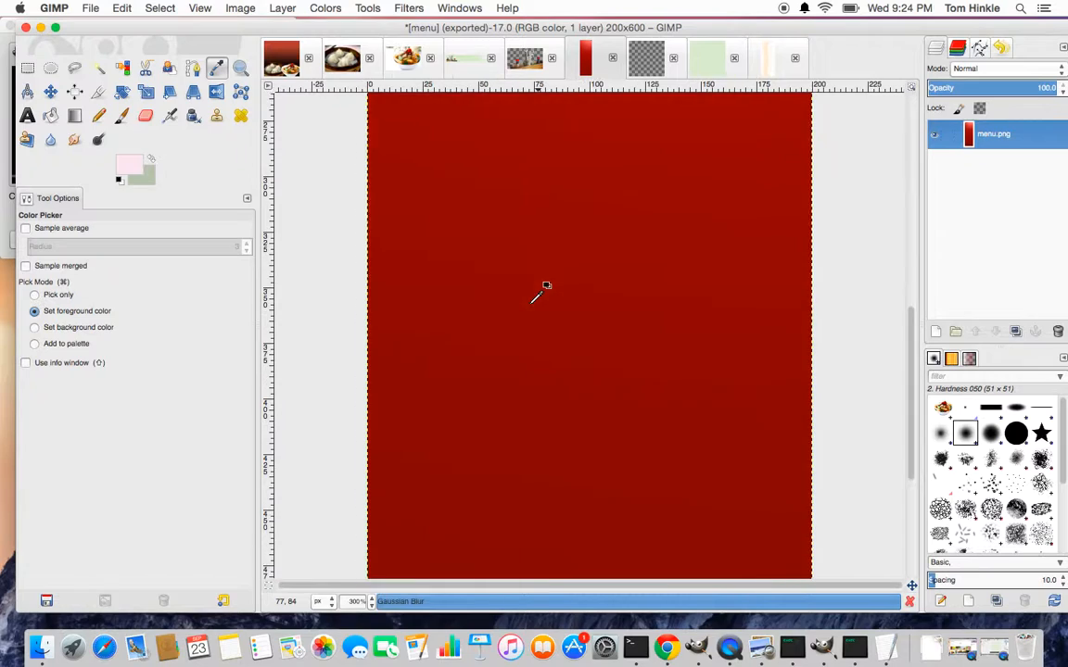
- View the whole menu.png image in GIMP at 100% zoom and browse its image-size commands
scroll(540, 291, down, 2)
scroll(540, 291, up, 10)
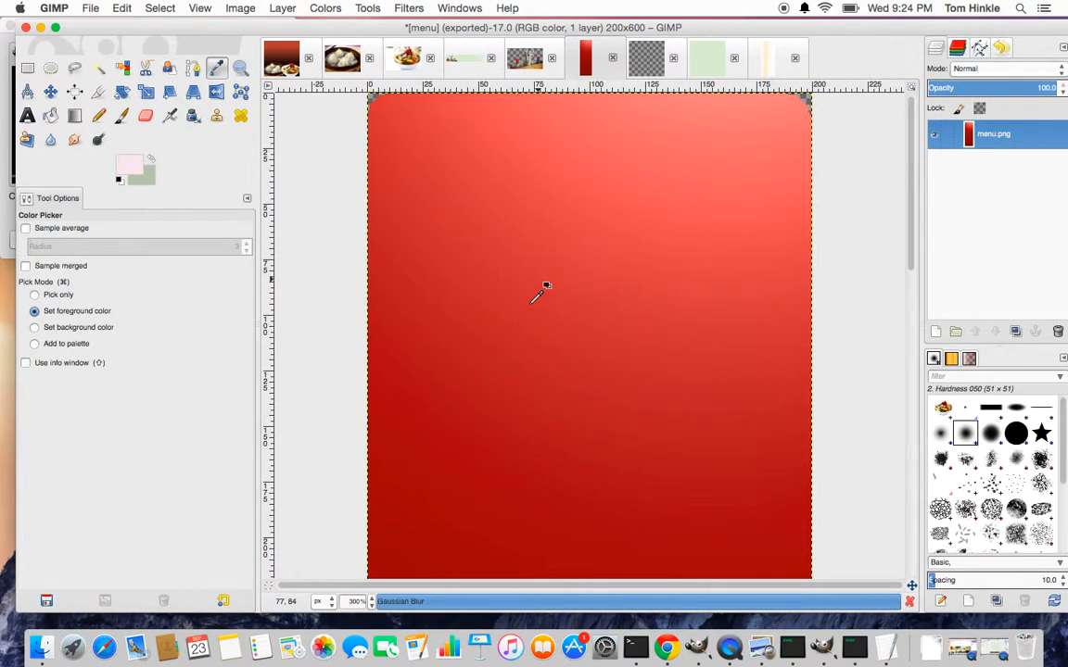
scroll(540, 291, down, 2)
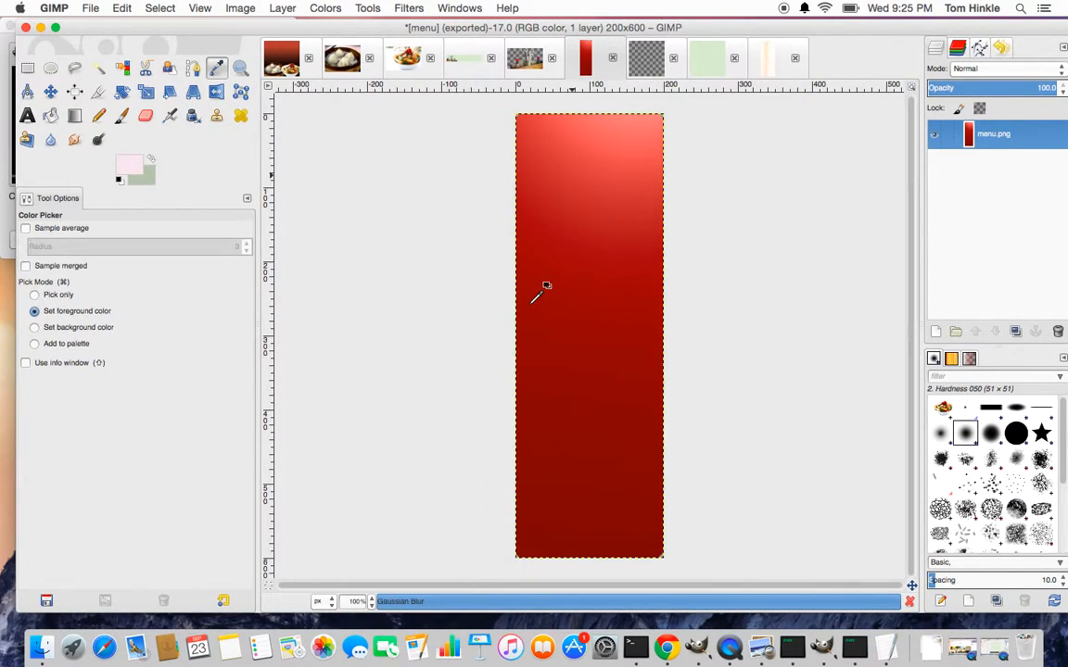
click(282, 9)
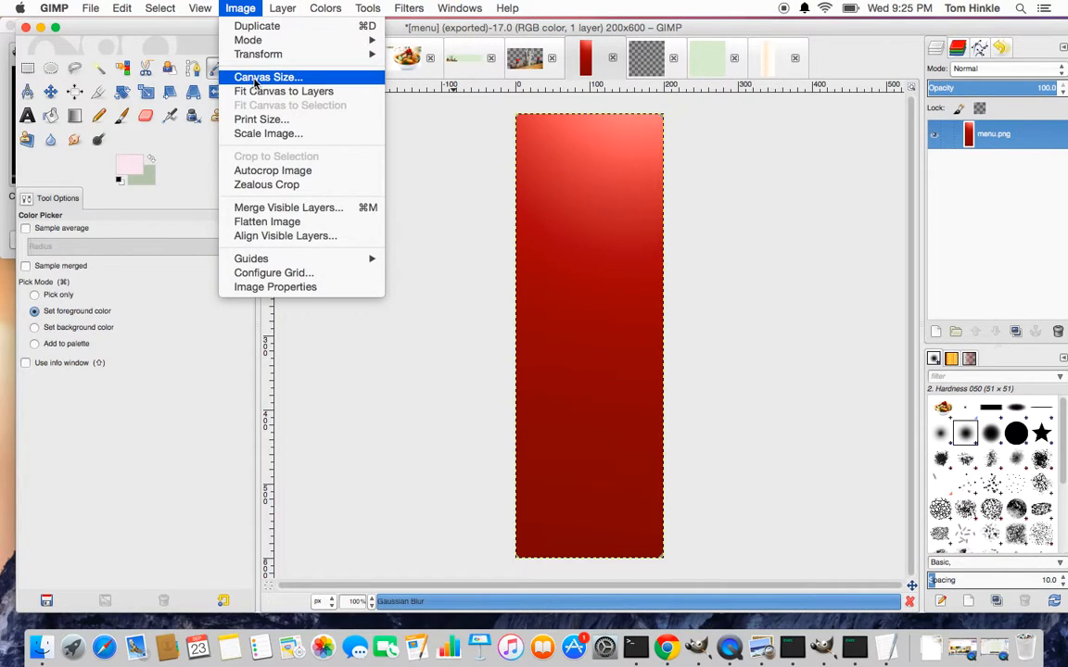